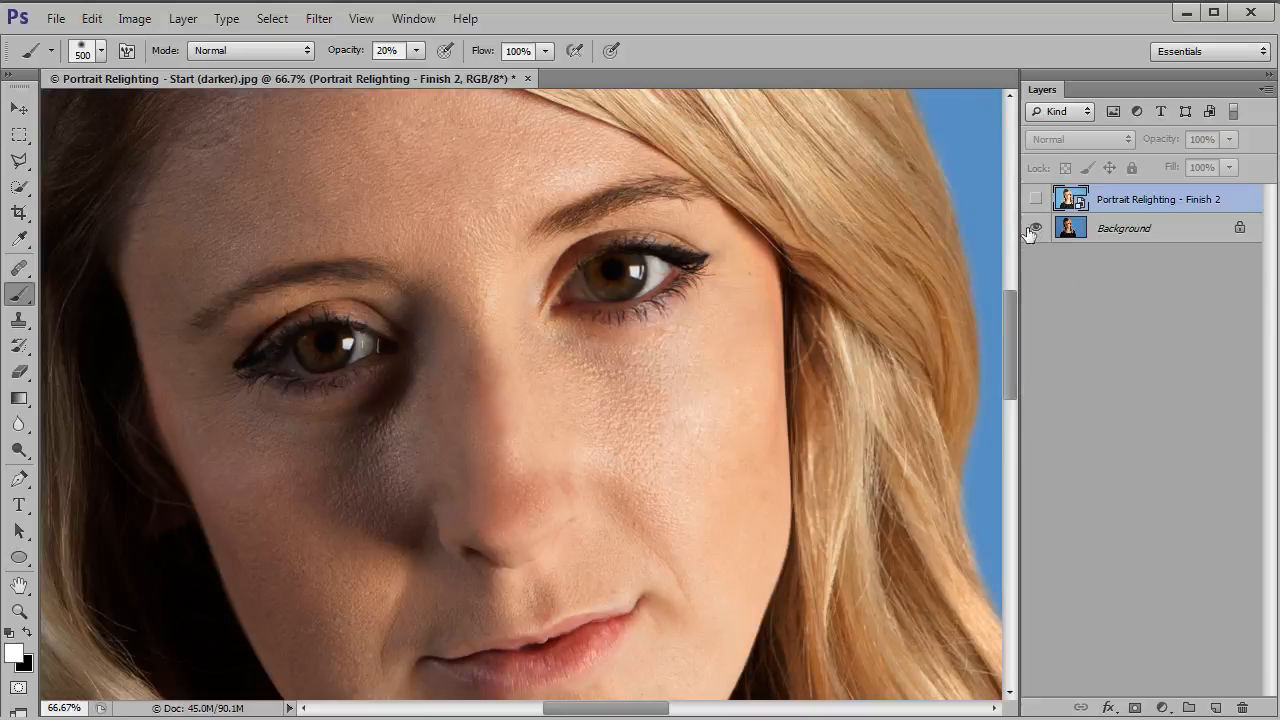
Step: Compare the portrait with and without the Portrait Relighting - Finish 2 layer, close up on the face and at full view
alt+click(1035, 230)
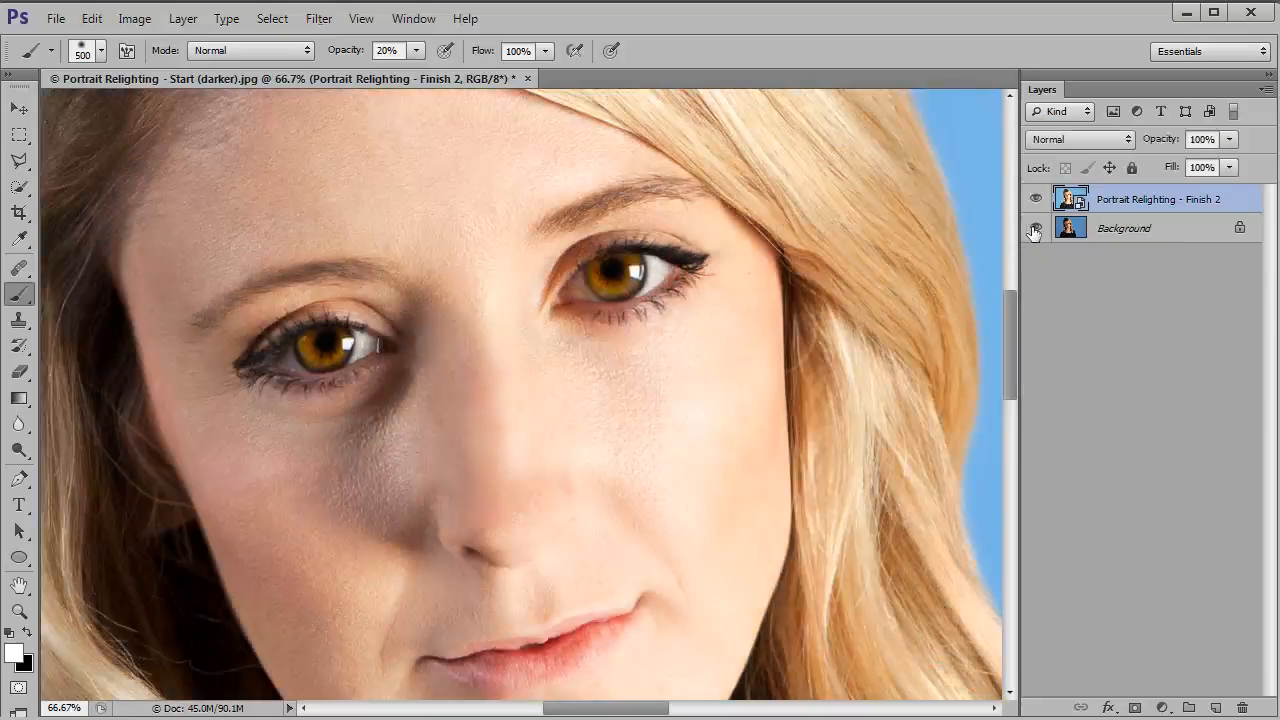
alt+click(1035, 230)
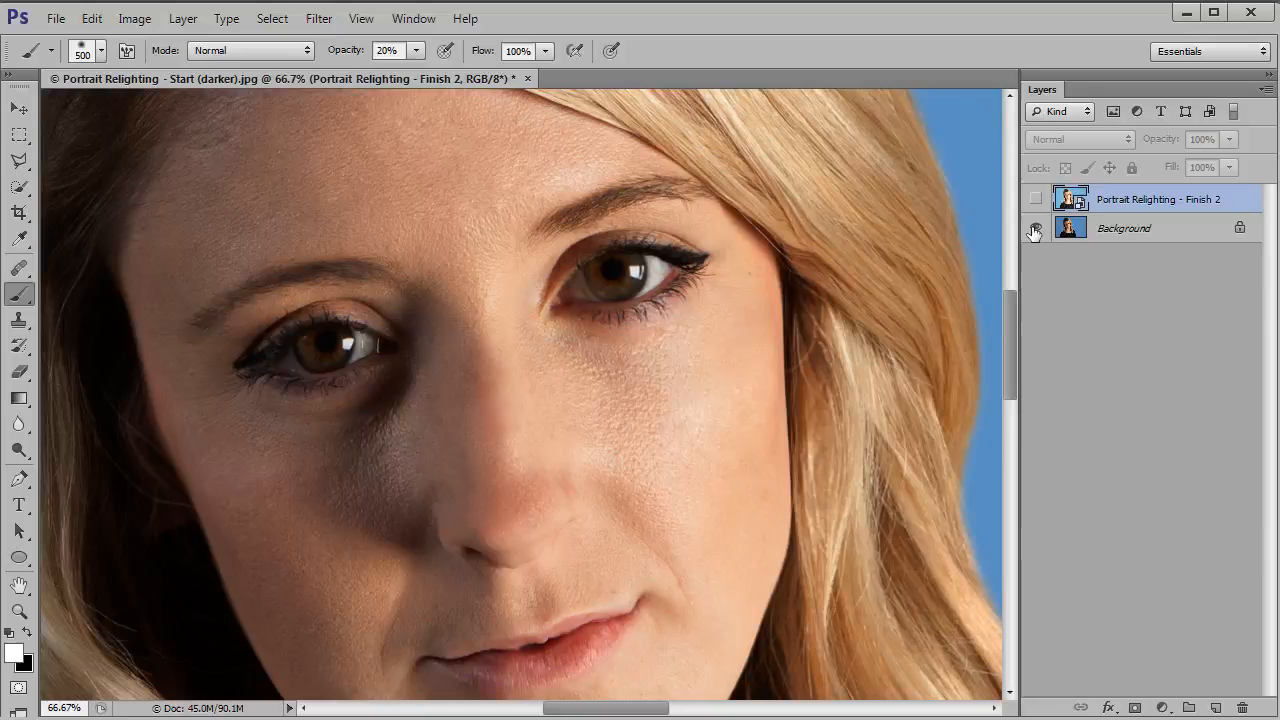
key(ctrl+0)
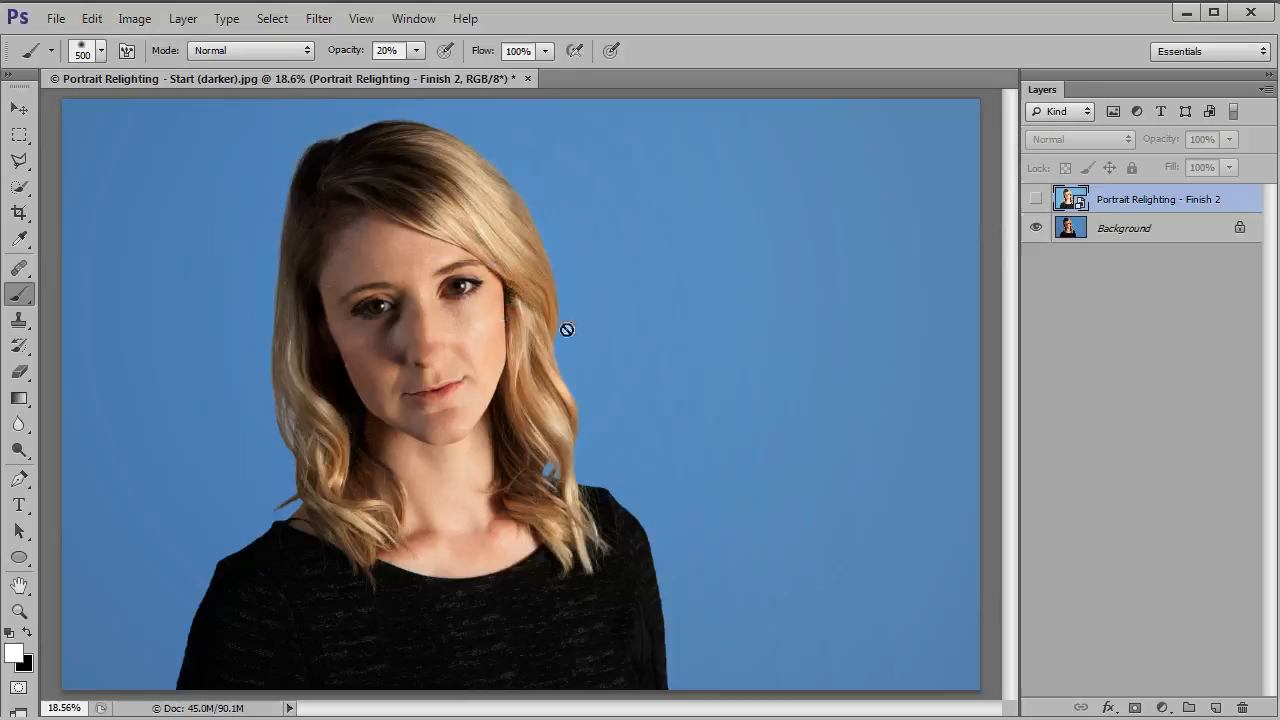
click(1035, 199)
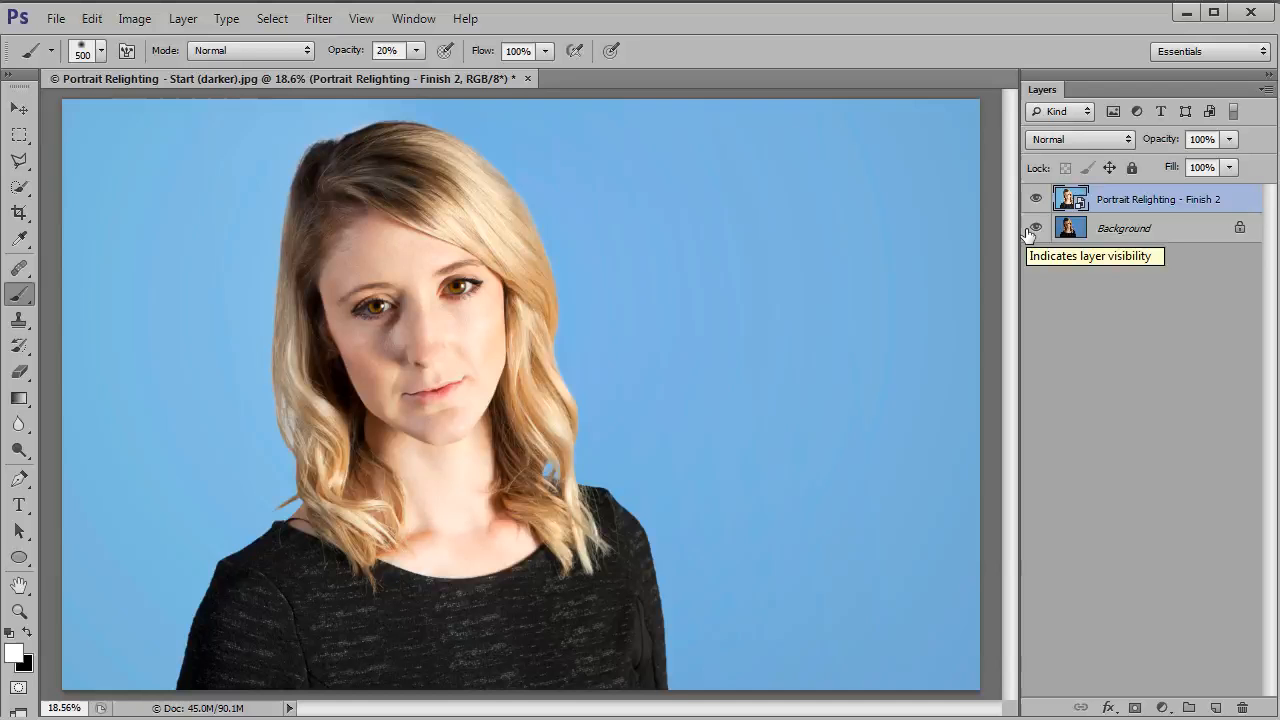
Step: Close the finished document without saving it and open Portrait.jpg fitted to the window
key(ctrl+w)
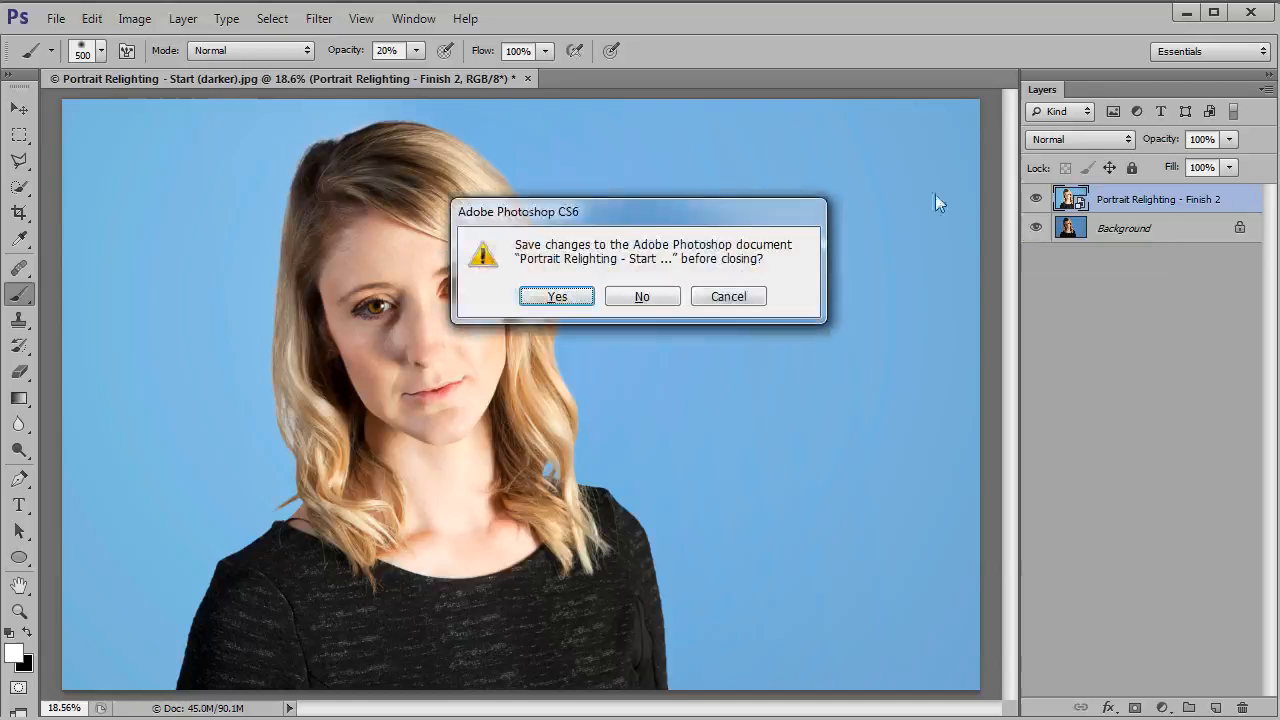
click(645, 302)
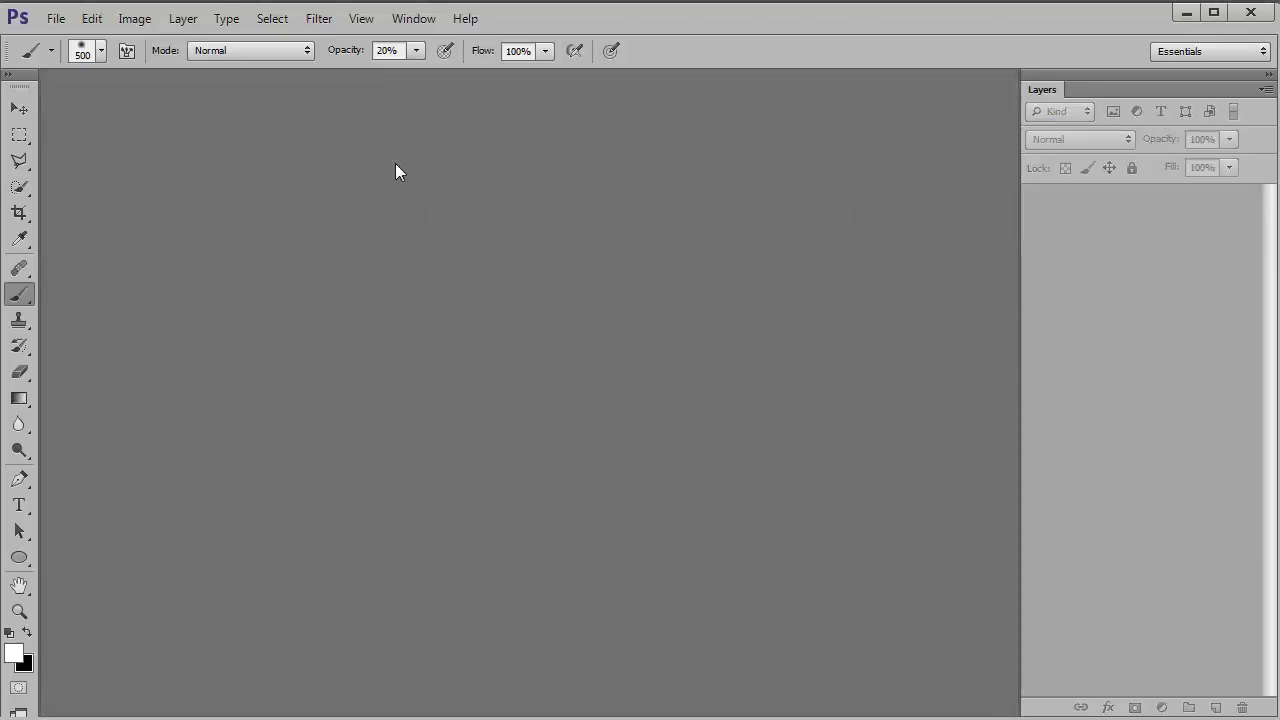
click(56, 18)
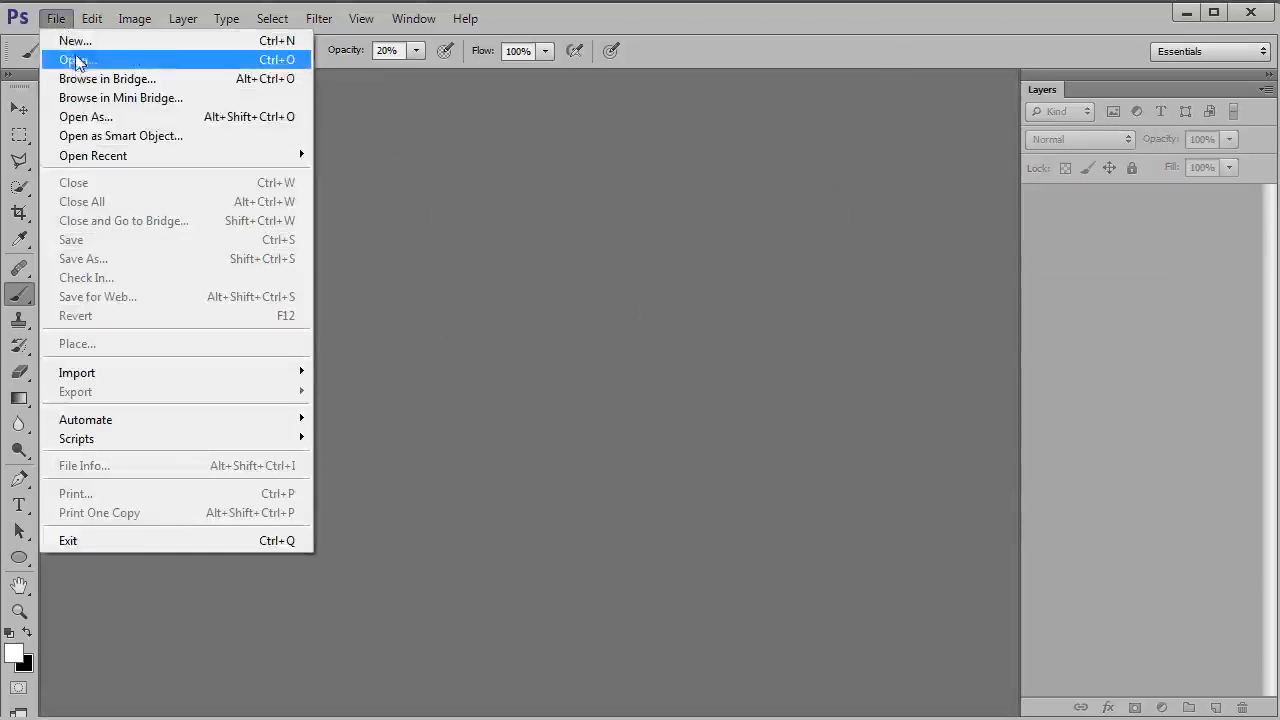
click(78, 59)
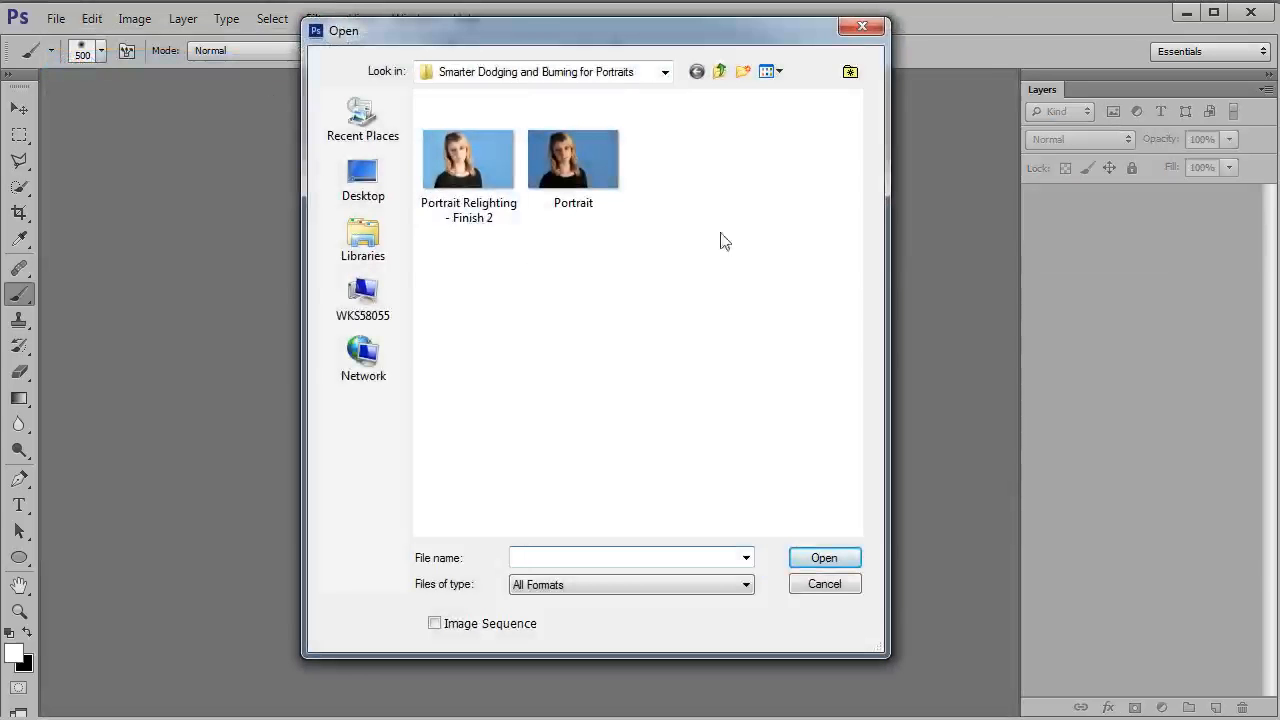
double_click(597, 172)
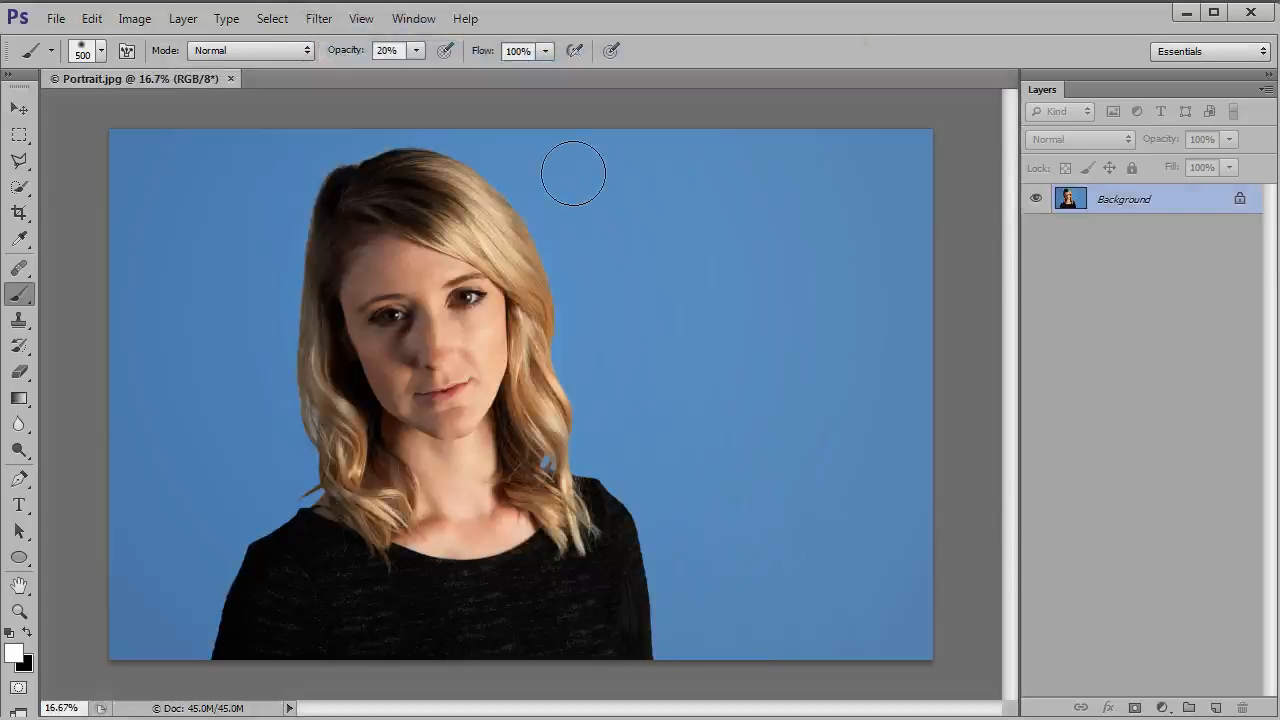
key(ctrl+0)
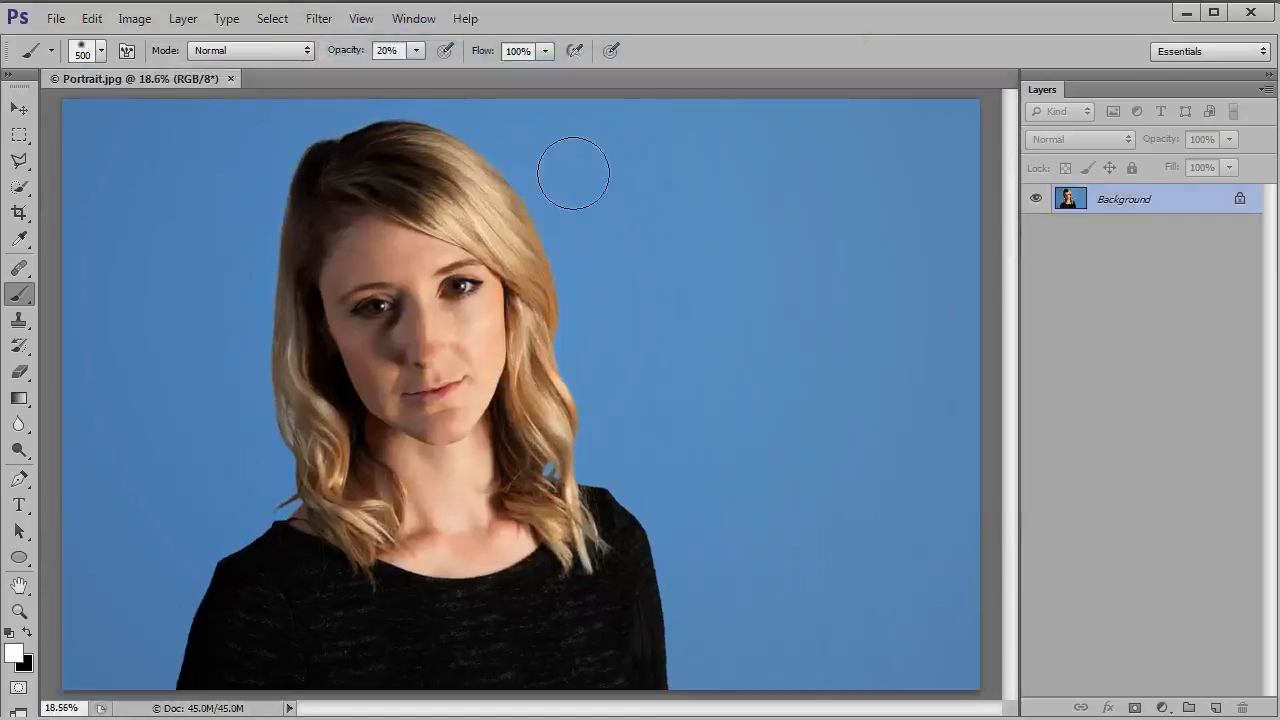
Step: Add a new layer and set up the Gradient tool with the white-to-transparent preset, linear style and Reverse off
click(1213, 708)
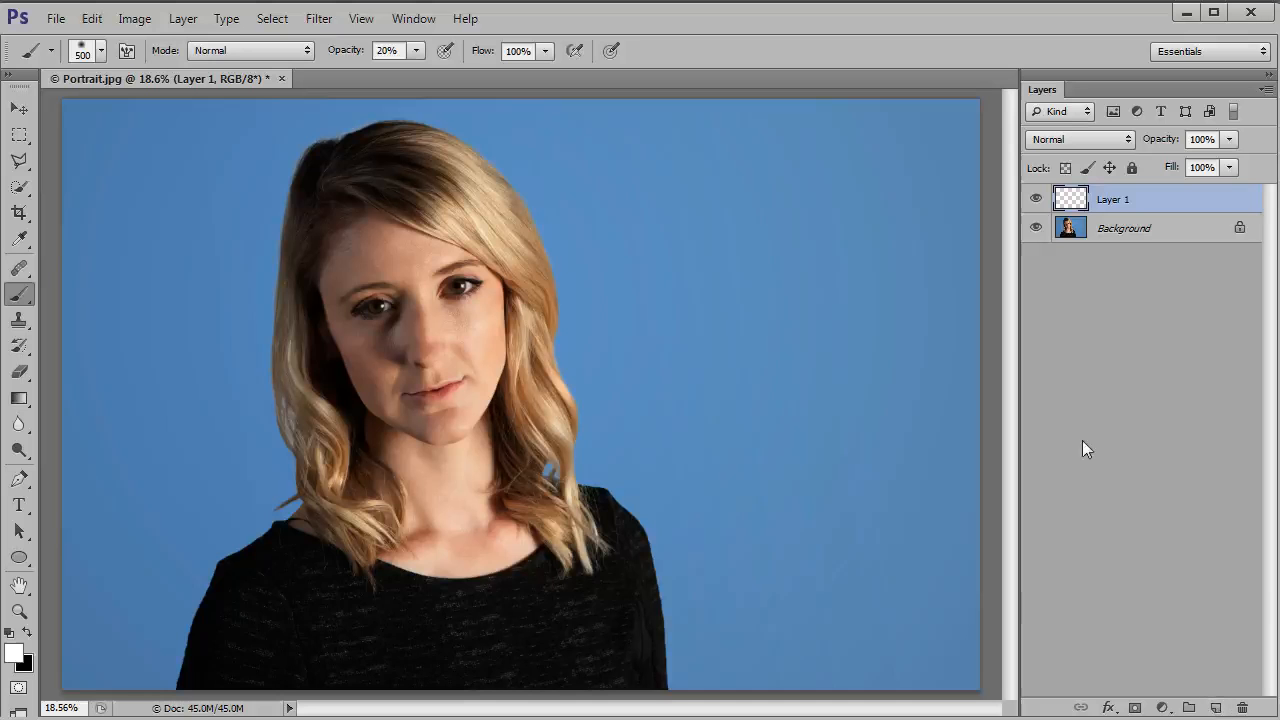
click(20, 400)
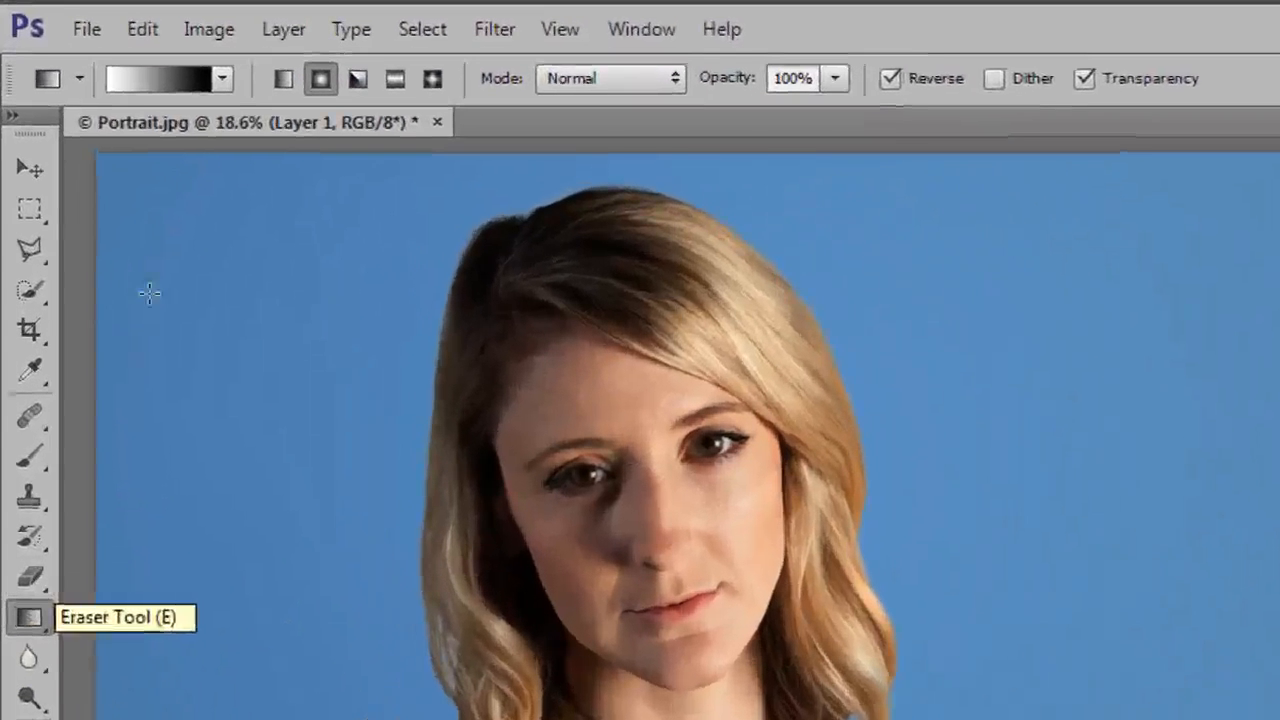
click(232, 82)
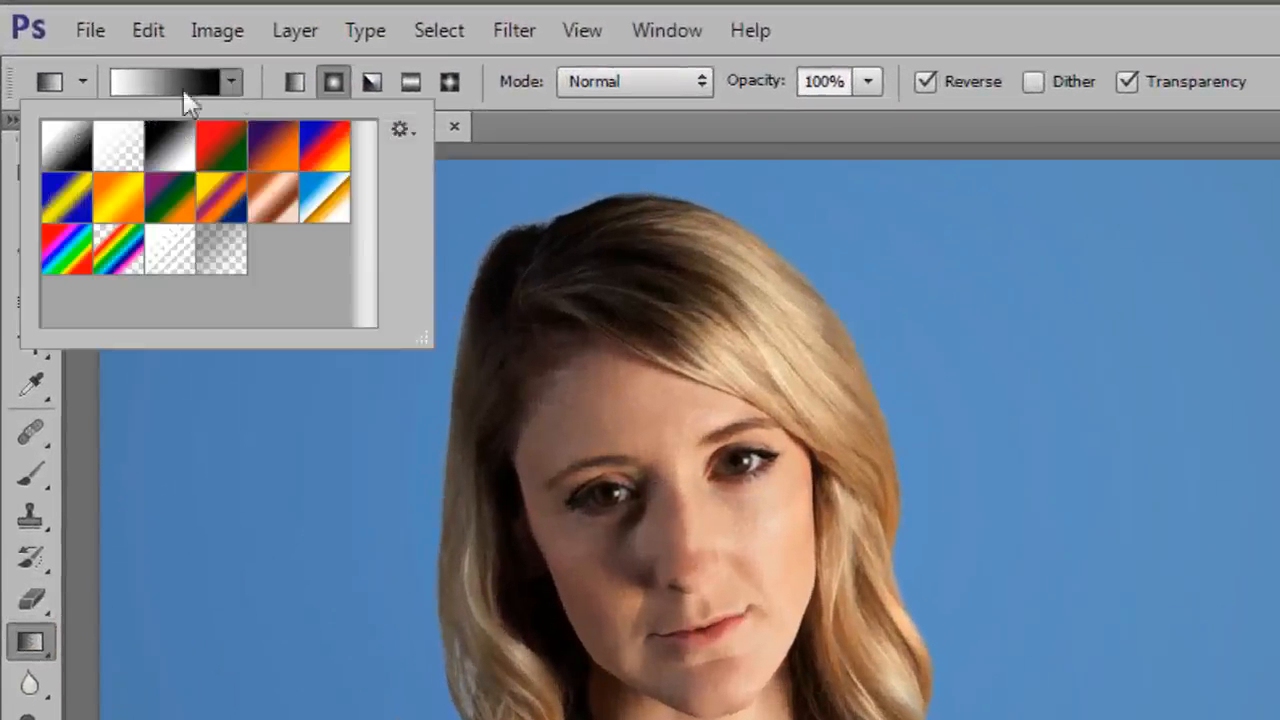
click(115, 150)
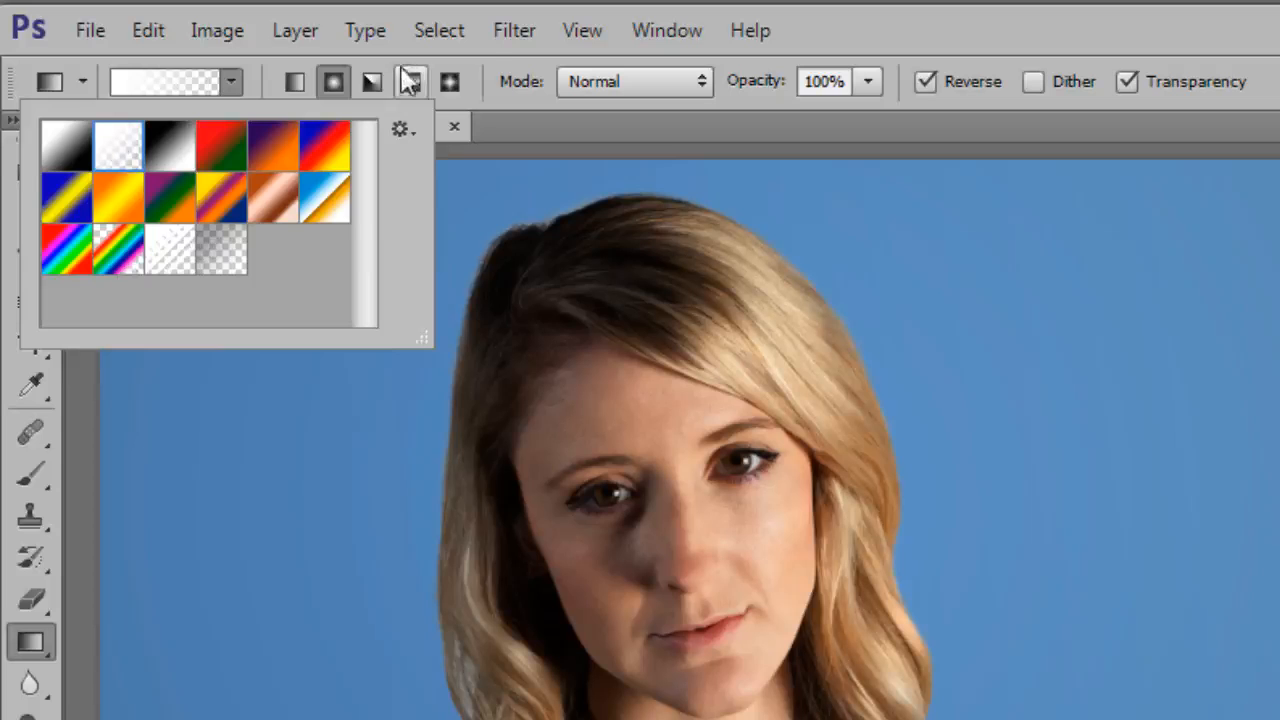
click(518, 72)
click(298, 80)
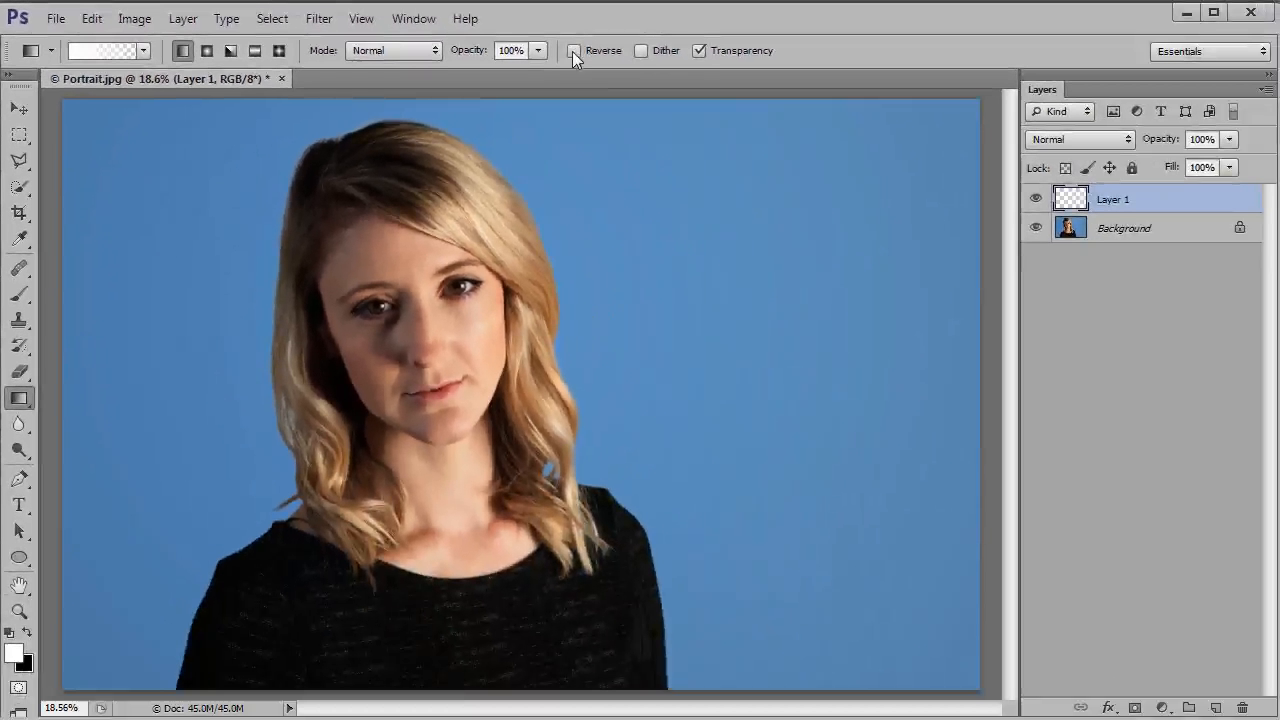
click(925, 81)
click(142, 52)
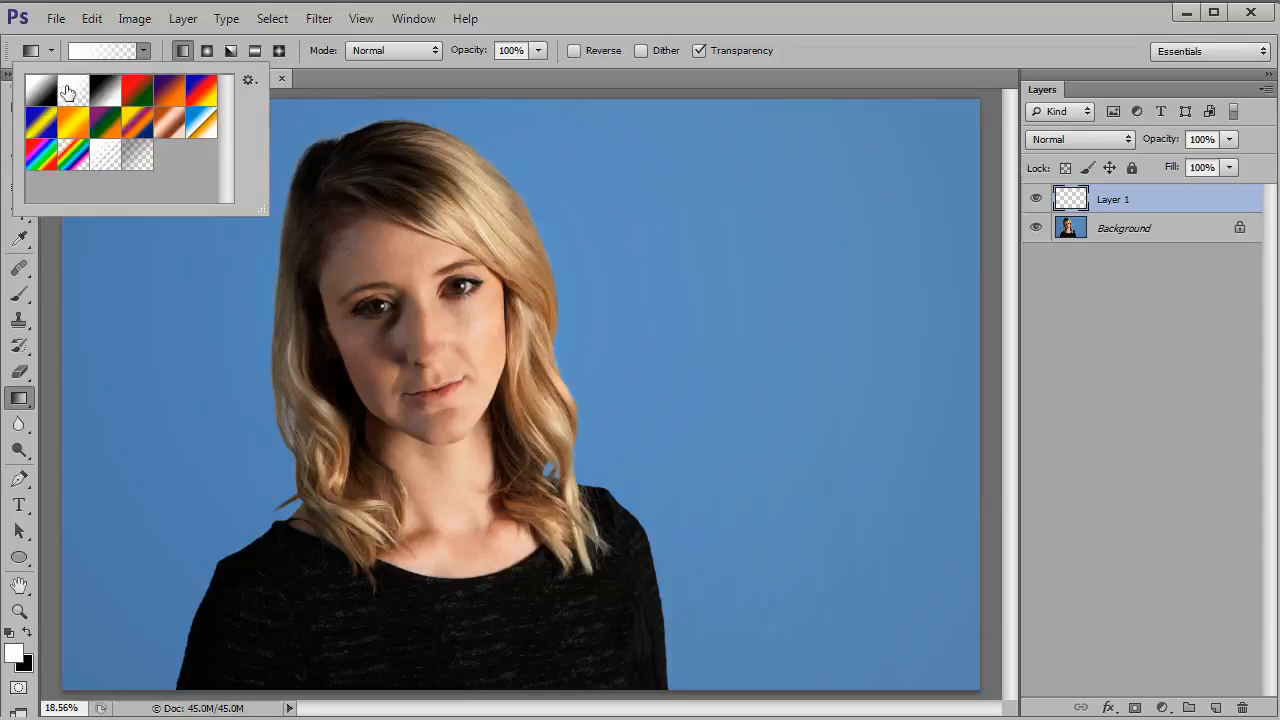
click(575, 20)
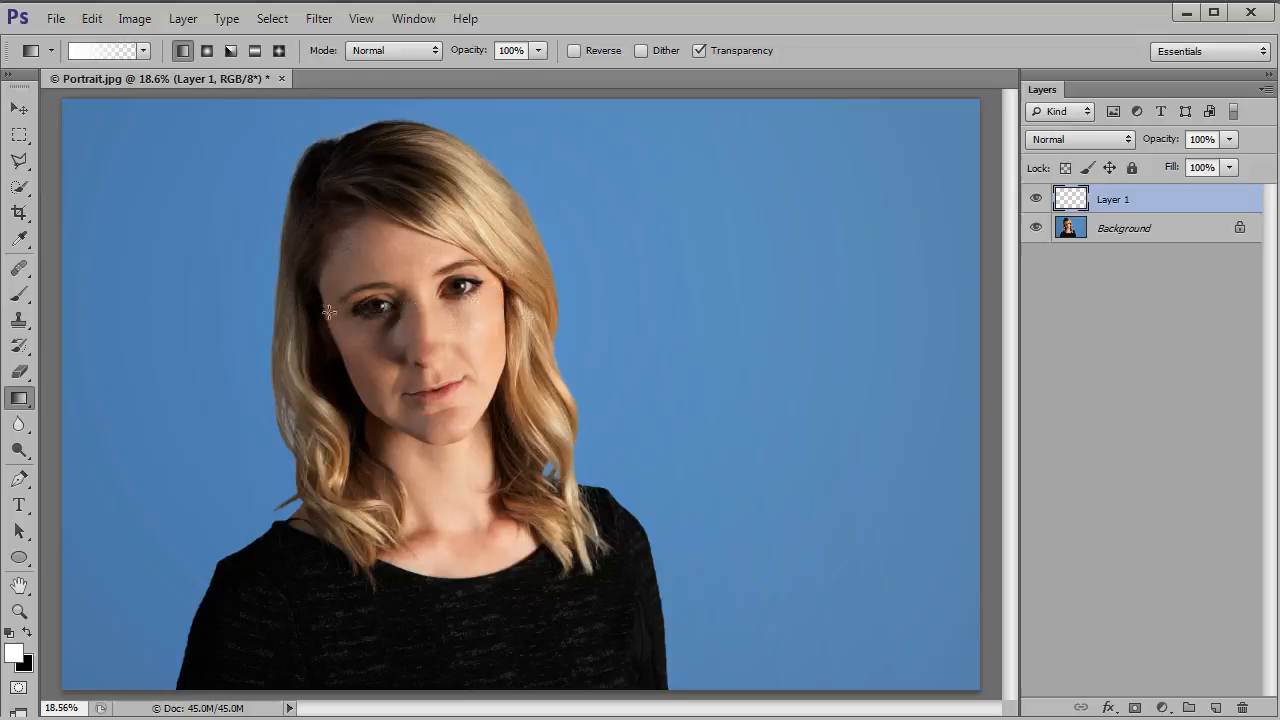
Step: Fade a white gradient from the shadowed side of the portrait to the nose, and blend the layer with Soft Light at 30% opacity
drag(317, 315, 423, 315)
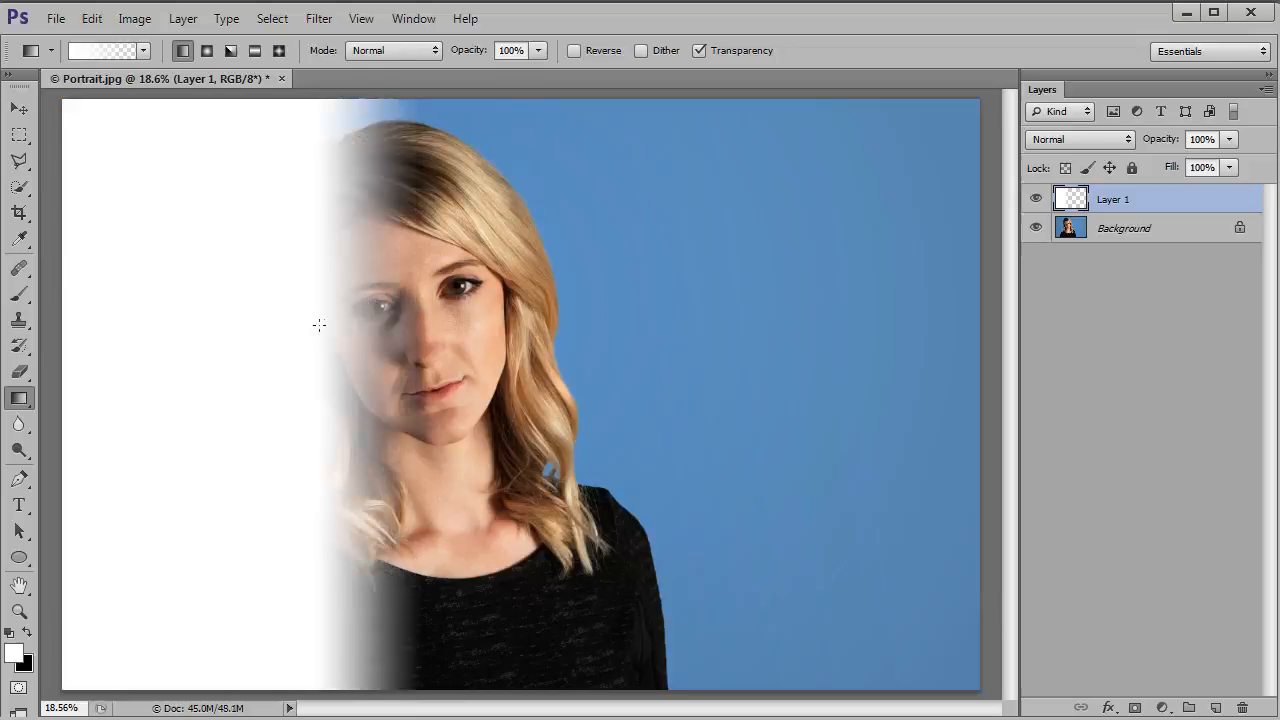
drag(327, 321, 427, 320)
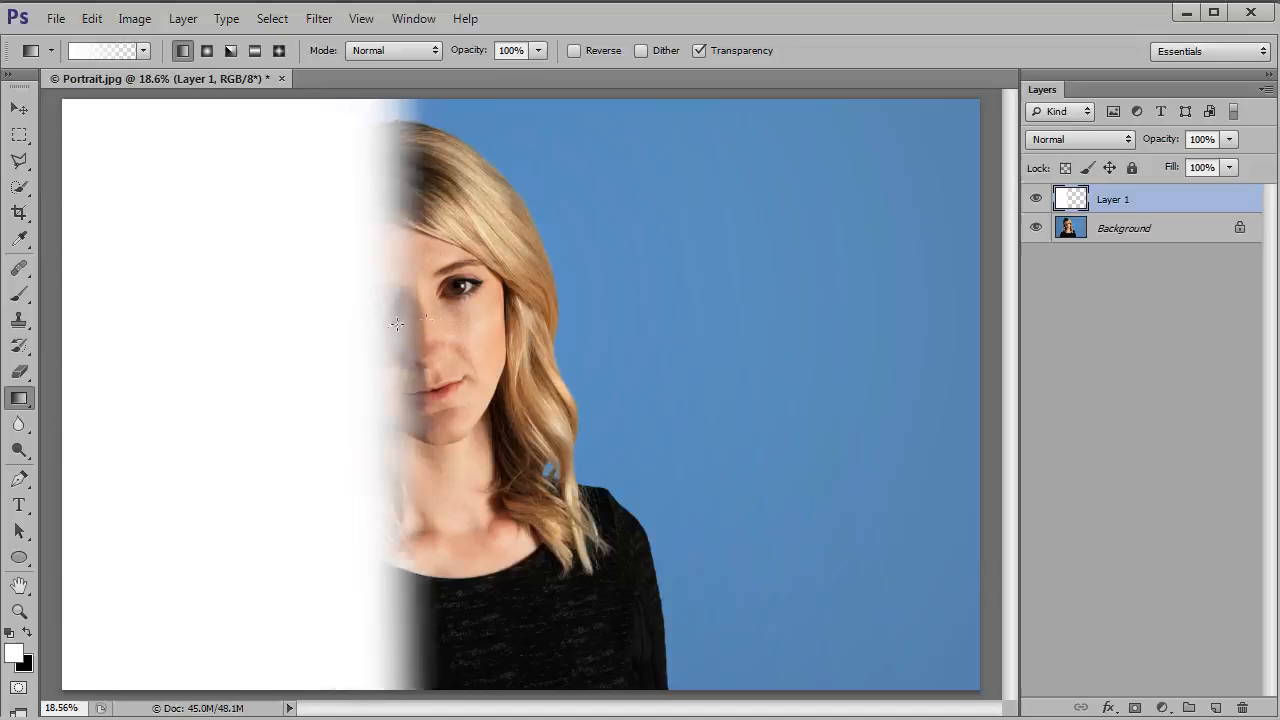
click(1113, 142)
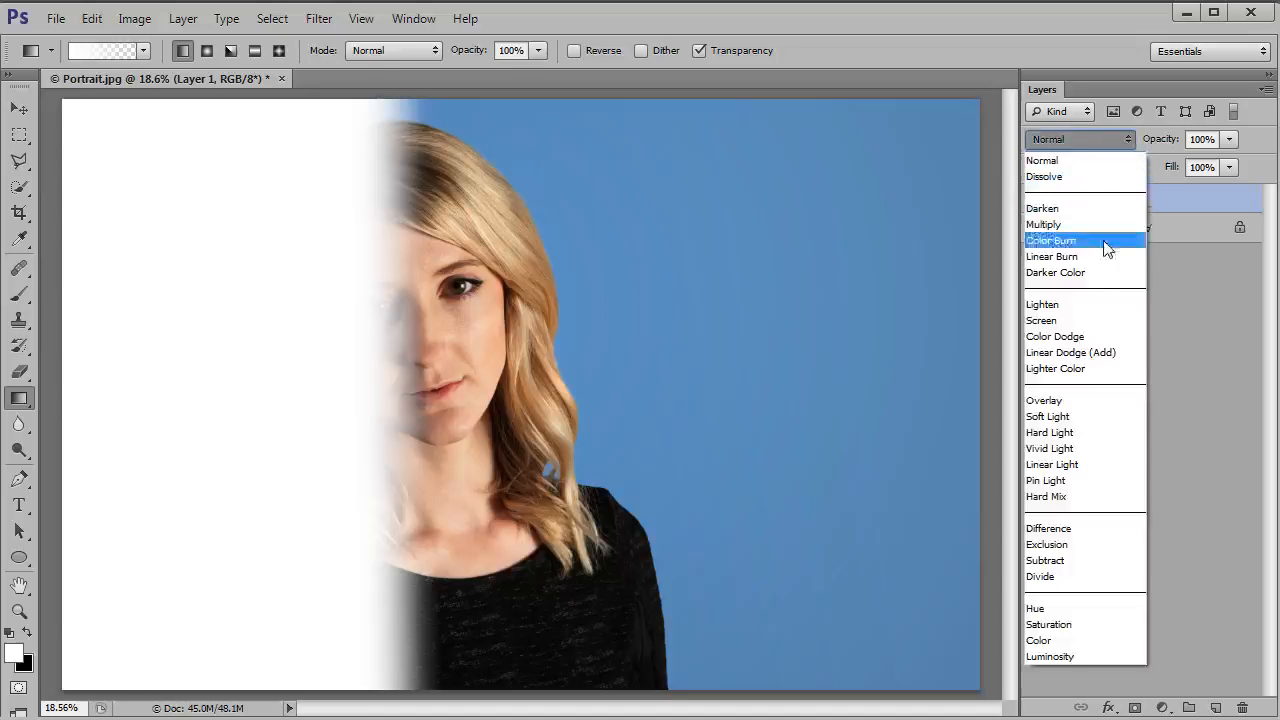
click(1088, 418)
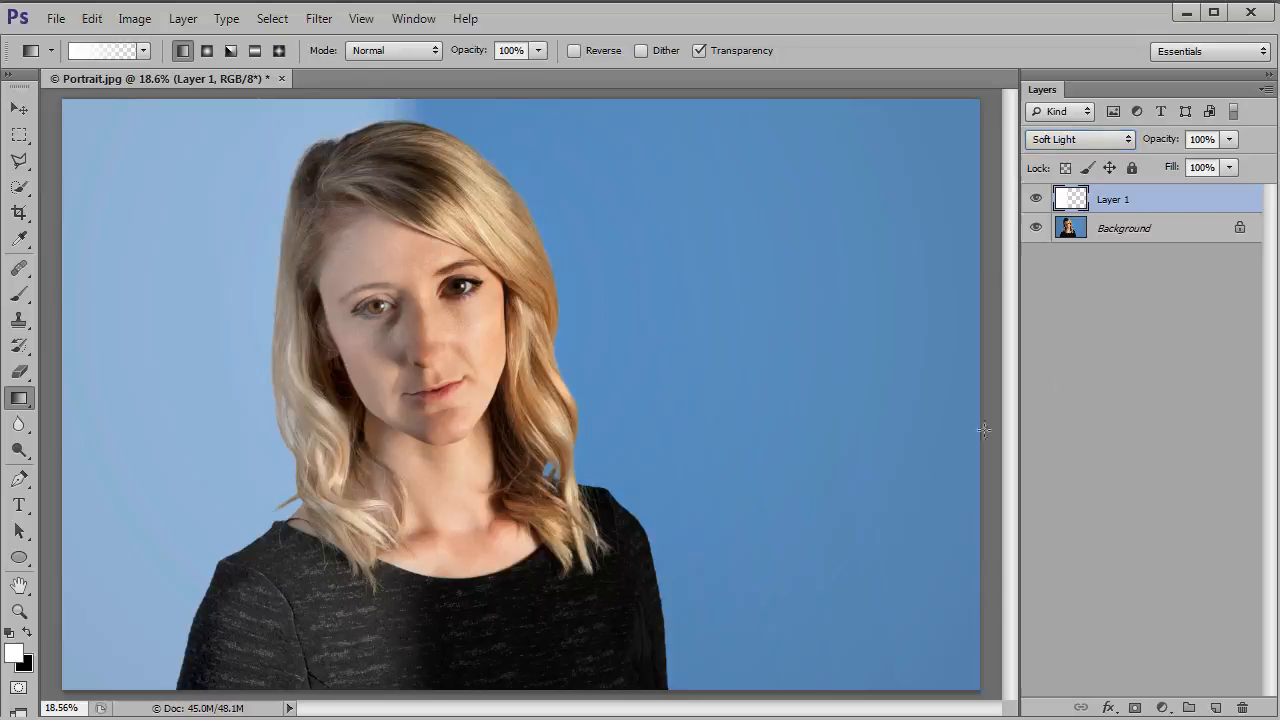
click(1229, 139)
drag(1156, 160, 1157, 161)
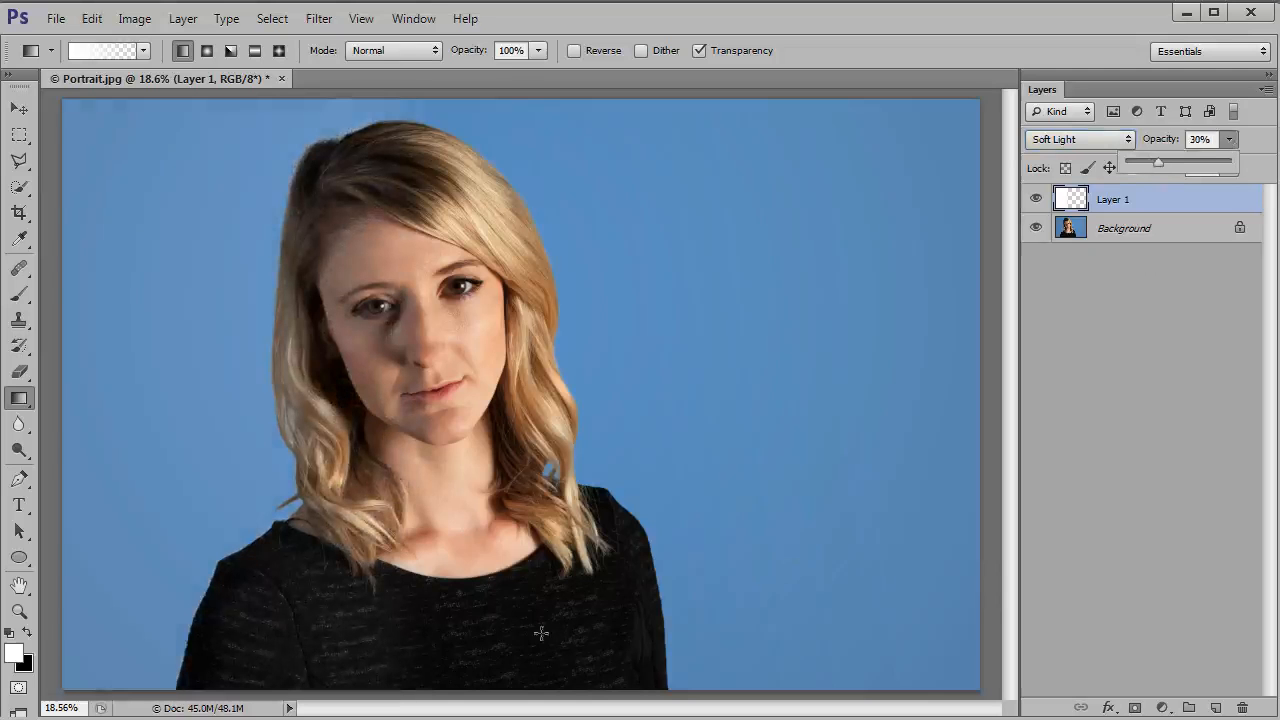
Step: Erase the white gradient from the black shirt with a large soft eraser
click(22, 376)
click(22, 376)
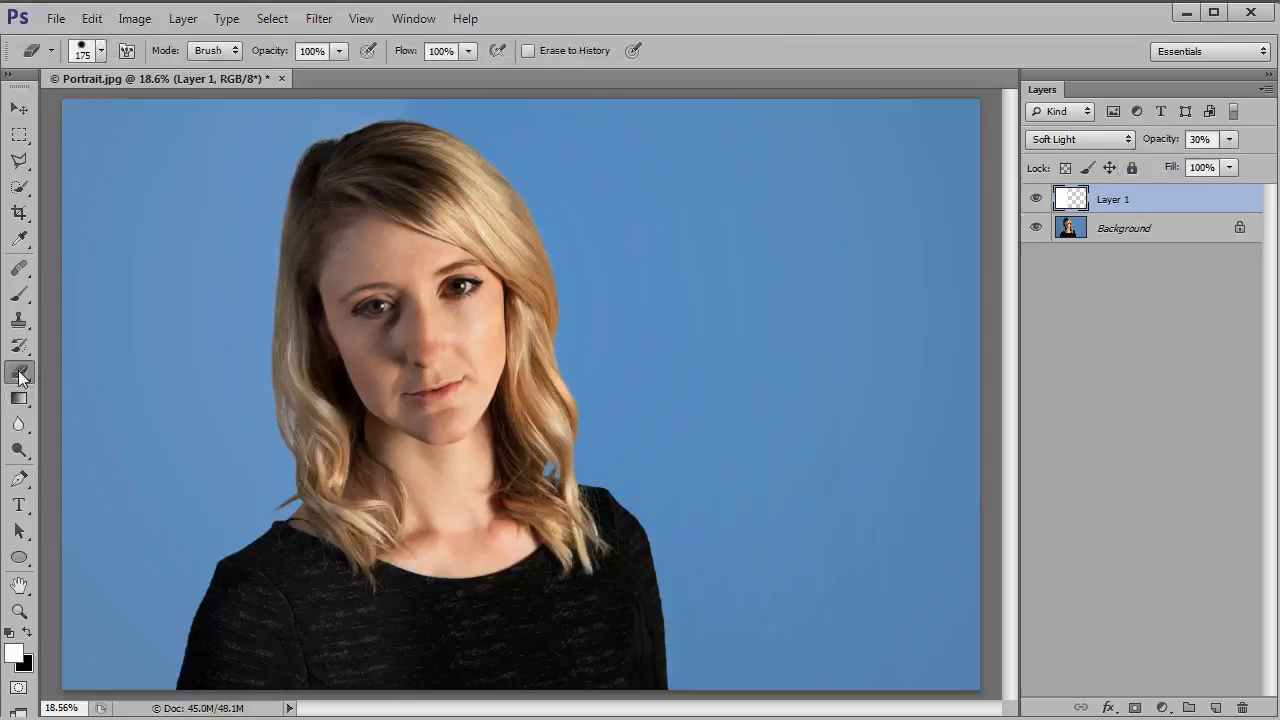
click(100, 51)
click(697, 34)
key(bracketright)
mouse_move(308, 625)
mouse_down()
mouse_move(406, 644)
mouse_move(307, 625)
mouse_up()
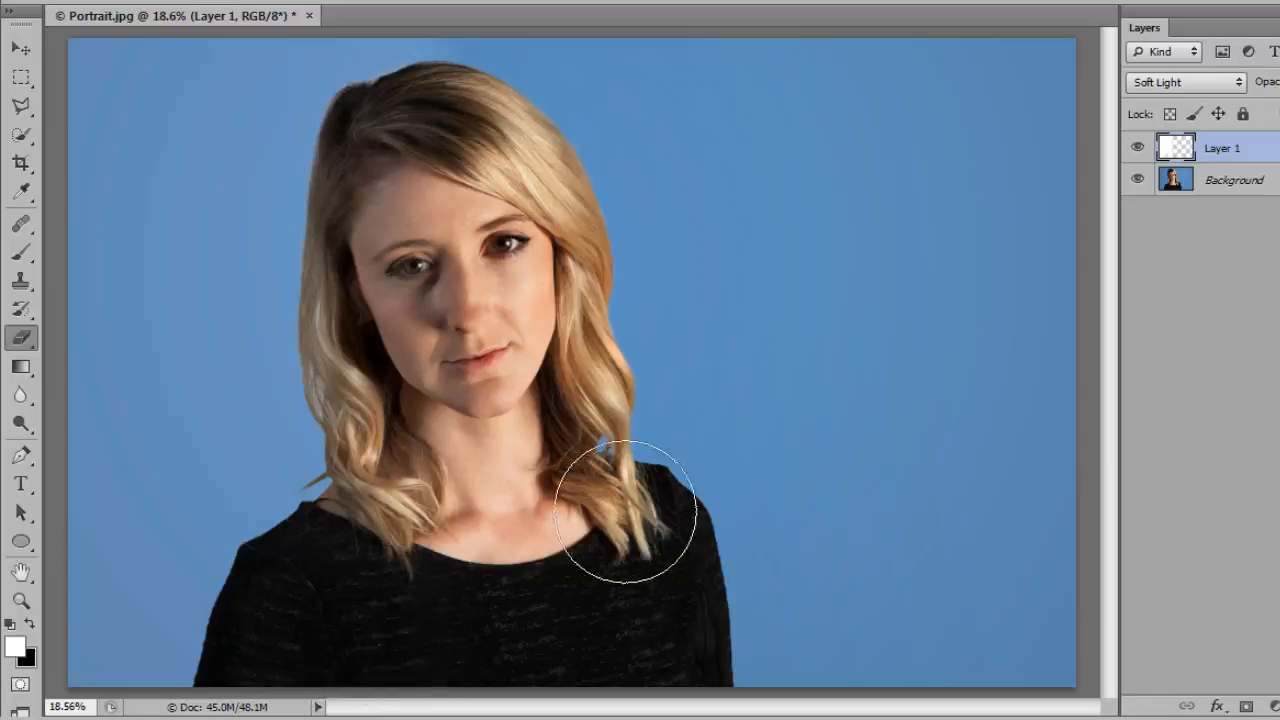
Step: Brighten the eyes on Layer 1 with a smaller white brush
click(20, 256)
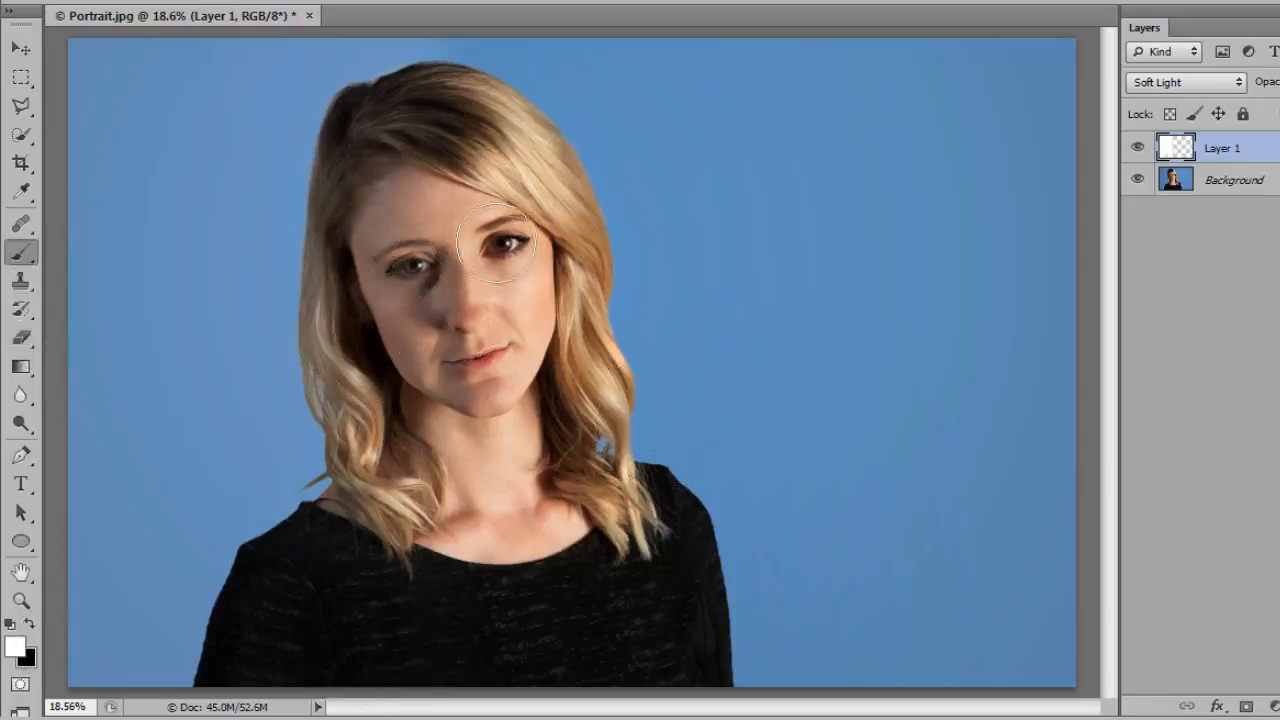
key(bracketleft)
key(bracketleft)
key(bracketleft)
key(bracketleft)
key(bracketleft)
click(503, 244)
Step: Compare the portrait before and after the lightening by toggling the visibility of Layer 1
click(1137, 150)
click(1137, 150)
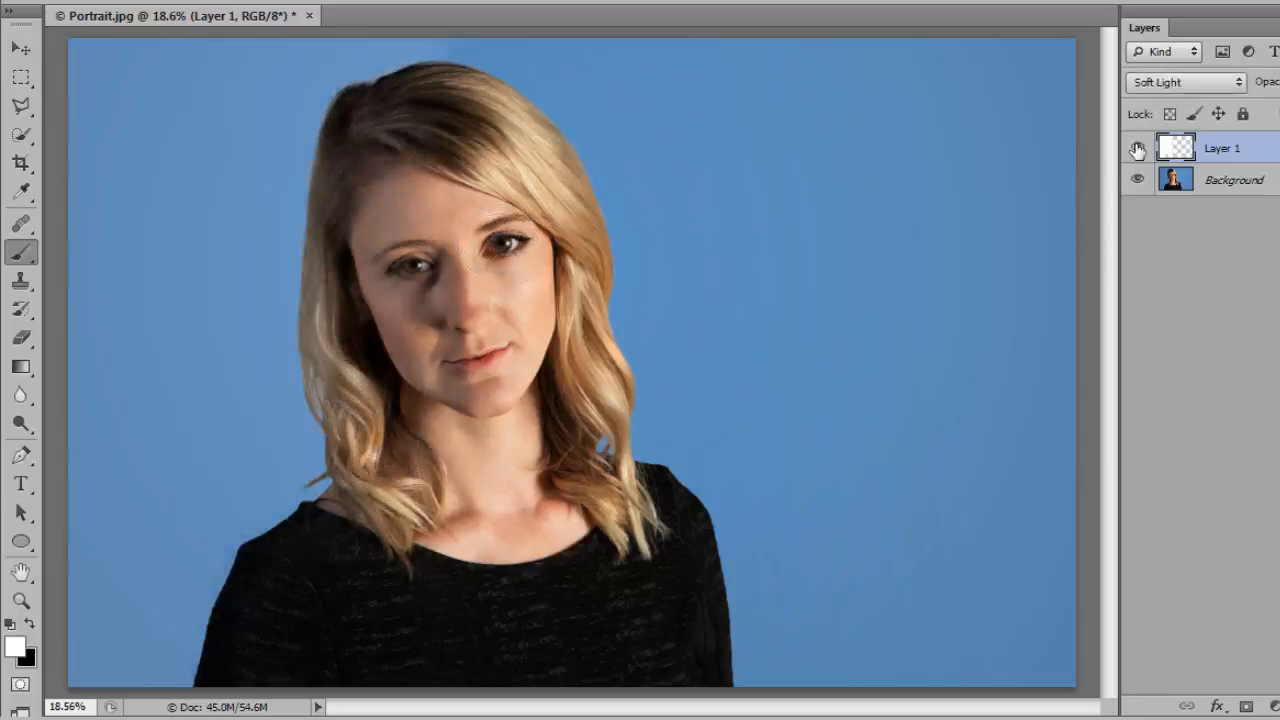
click(1137, 150)
click(1137, 150)
click(1137, 150)
click(1137, 150)
click(1137, 150)
click(1137, 150)
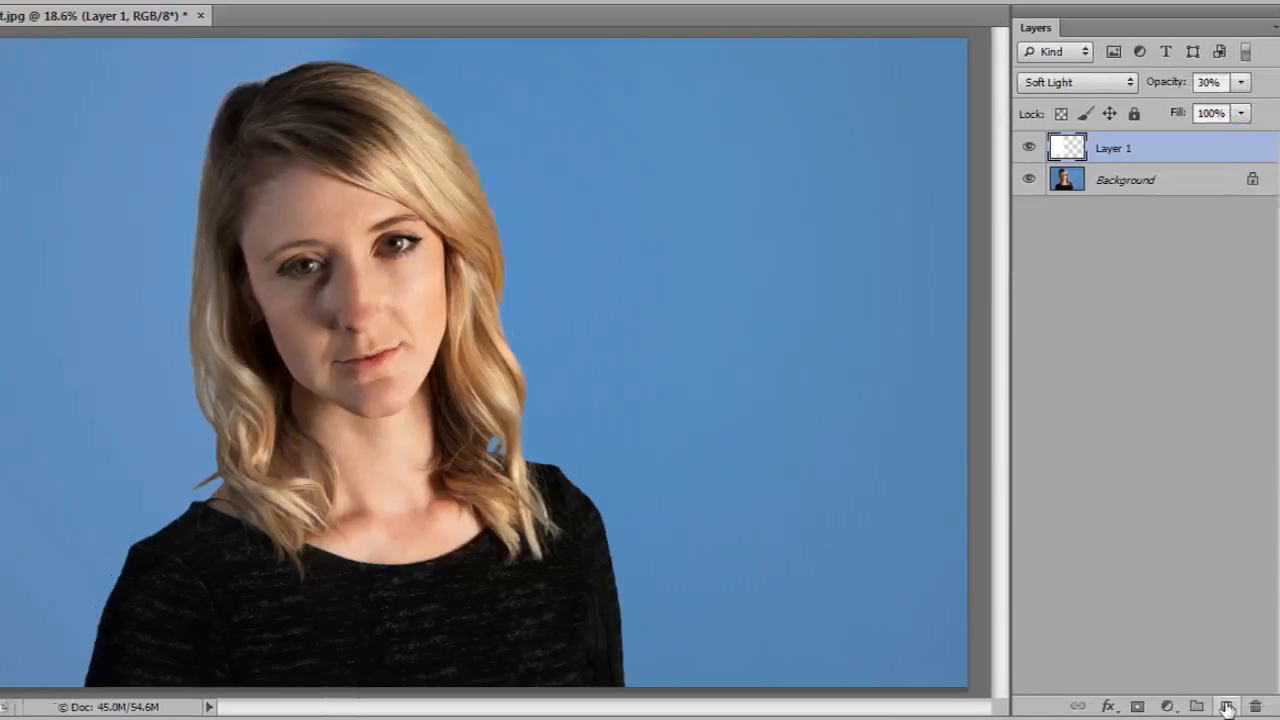
Step: On a new layer, outline the upper and lower lids of the shadowed eye in black with a 15 px brush
click(1210, 707)
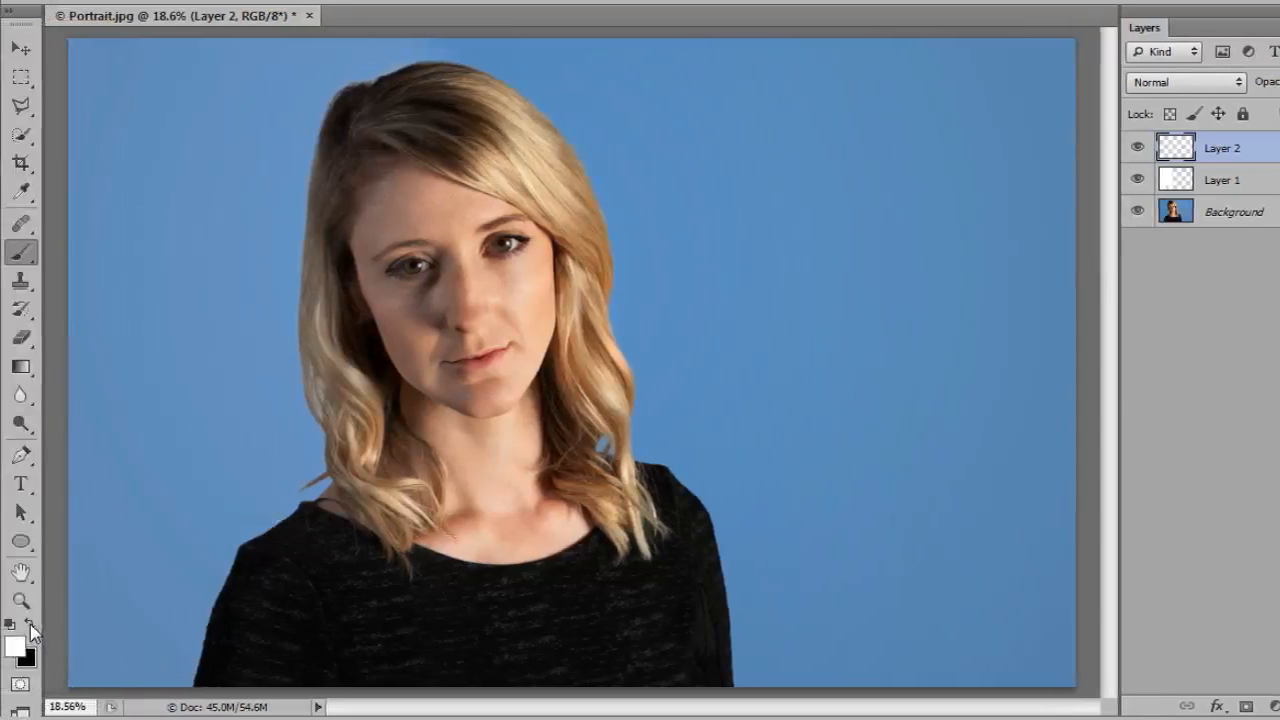
click(30, 626)
key(ctrl+plus)
key(ctrl+plus)
key(ctrl+plus)
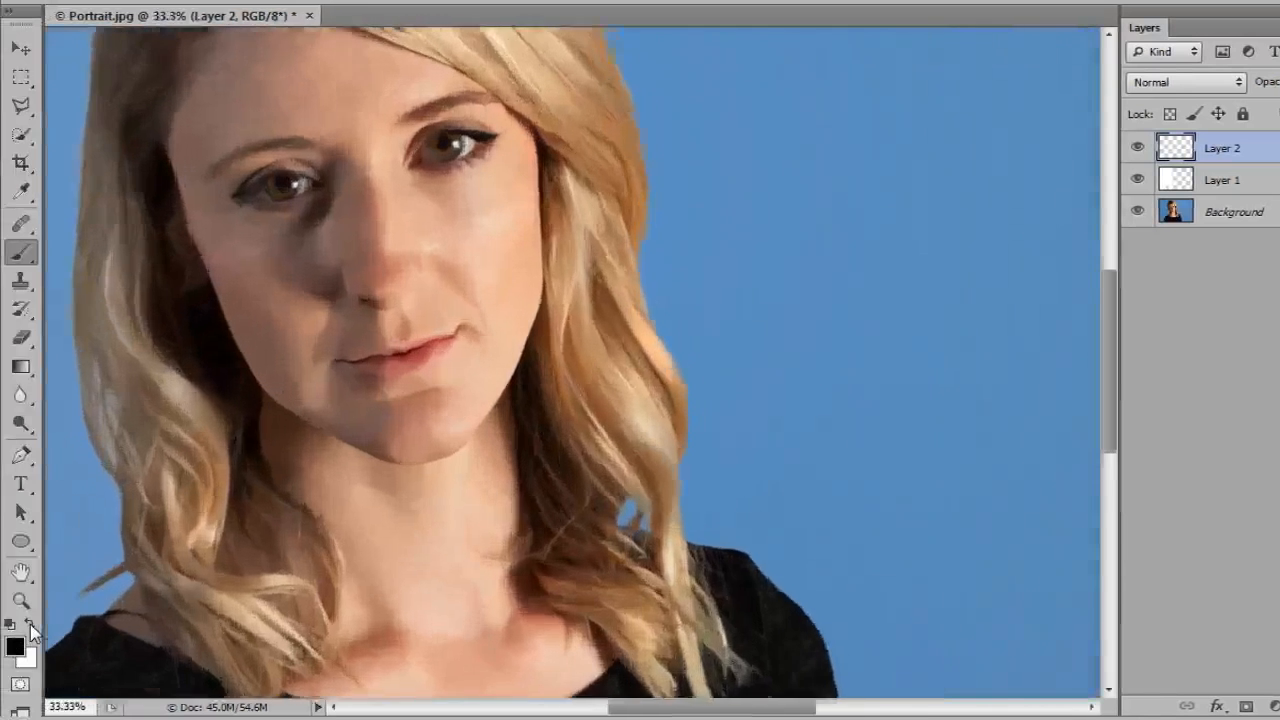
key(ctrl+plus)
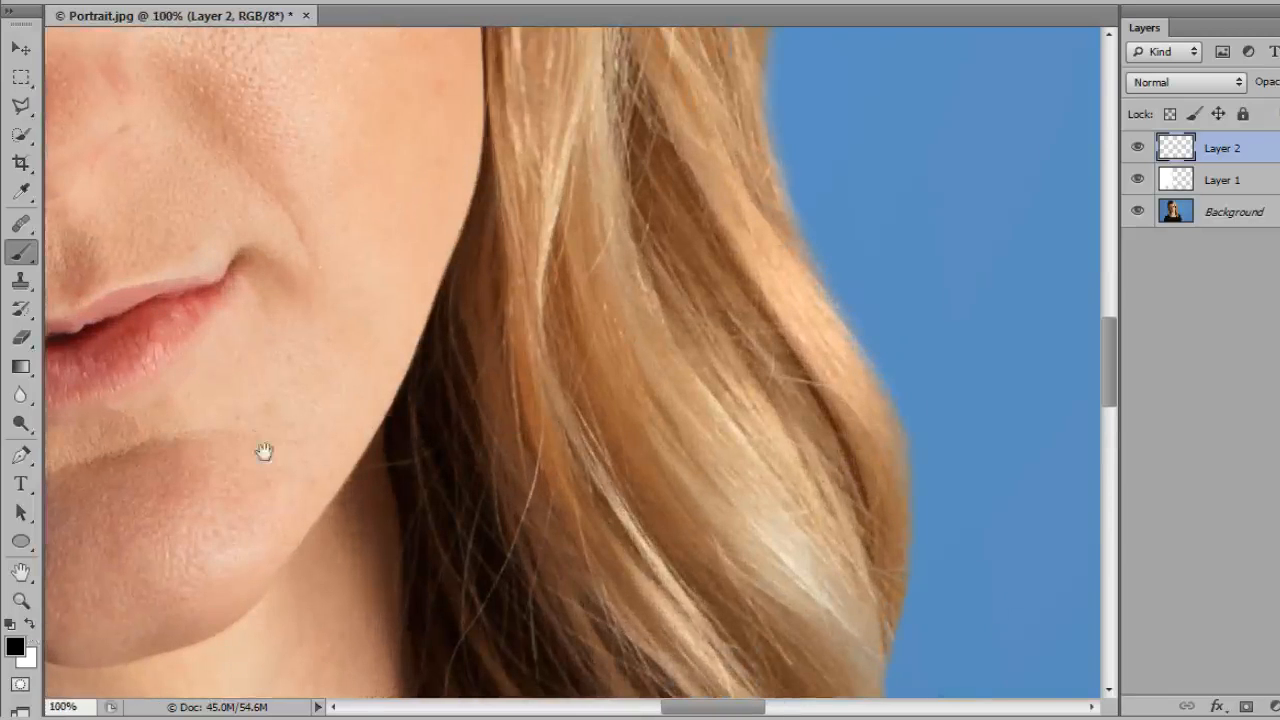
drag(263, 449, 621, 484)
drag(142, 365, 482, 490)
drag(598, 428, 450, 512)
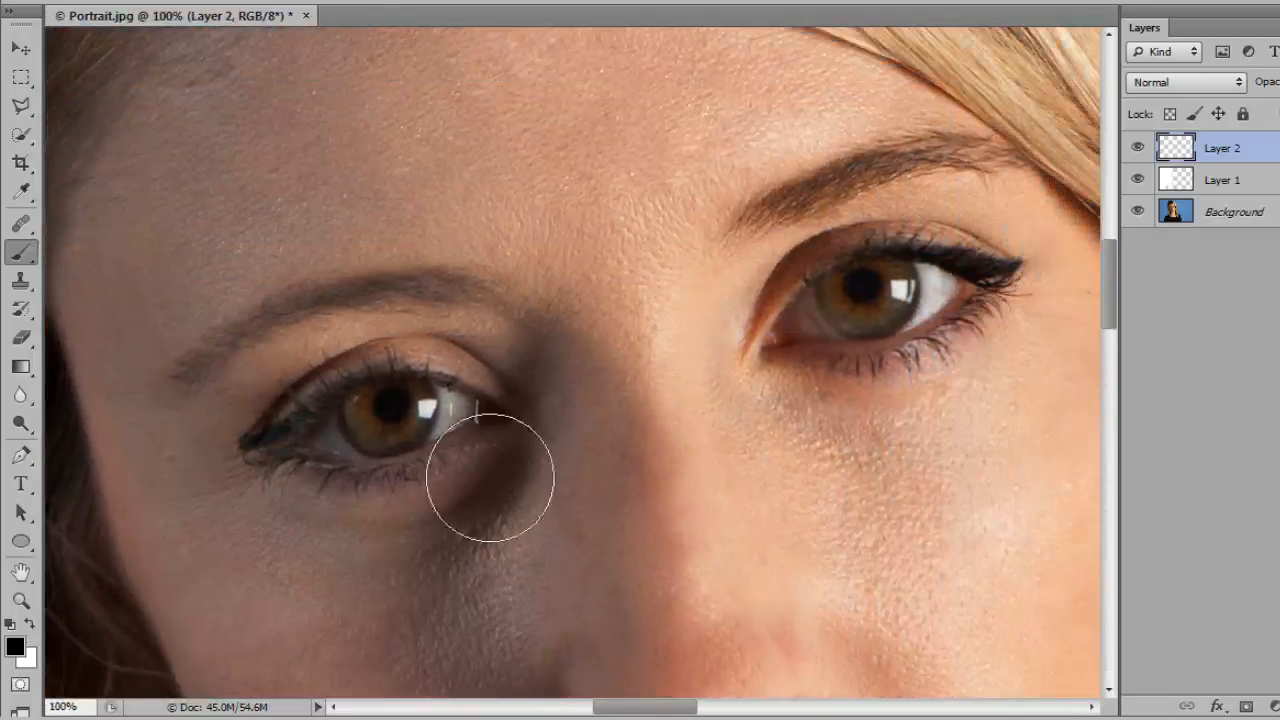
key(bracketleft)
key(bracketleft)
key(bracketleft)
key(bracketleft)
key(bracketleft)
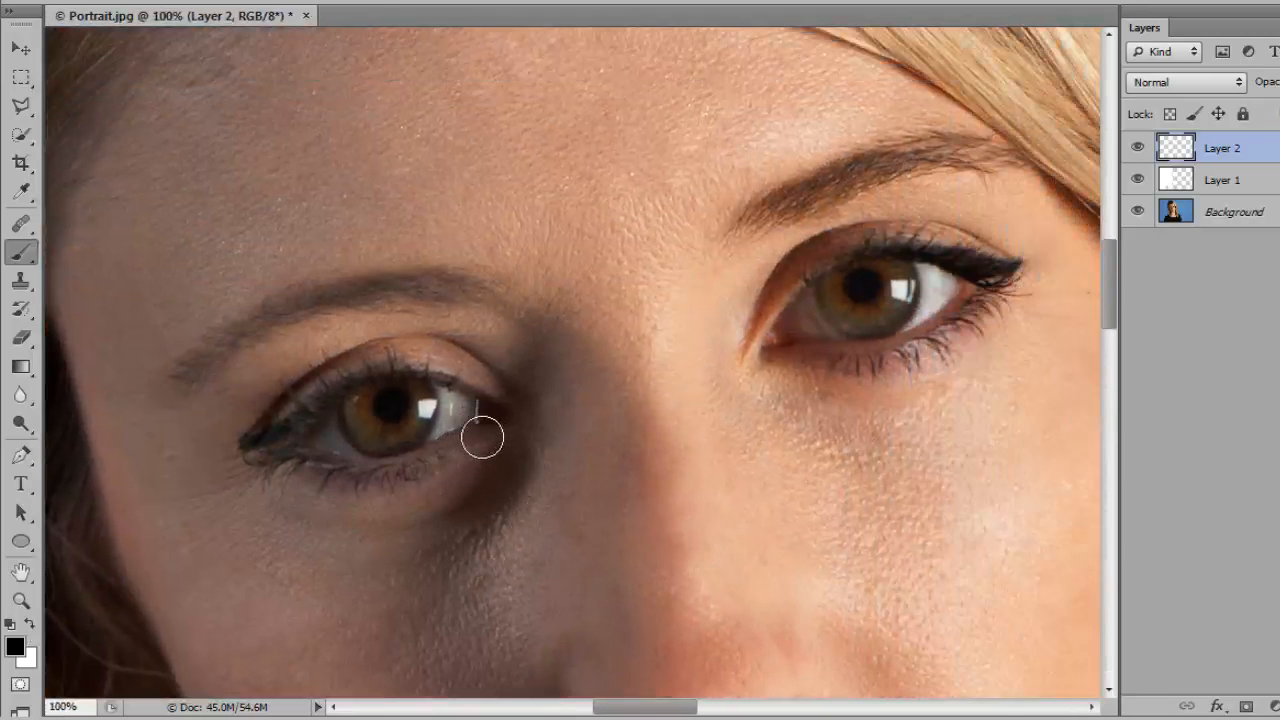
key(bracketleft)
key(bracketleft)
key(bracketleft)
key(bracketleft)
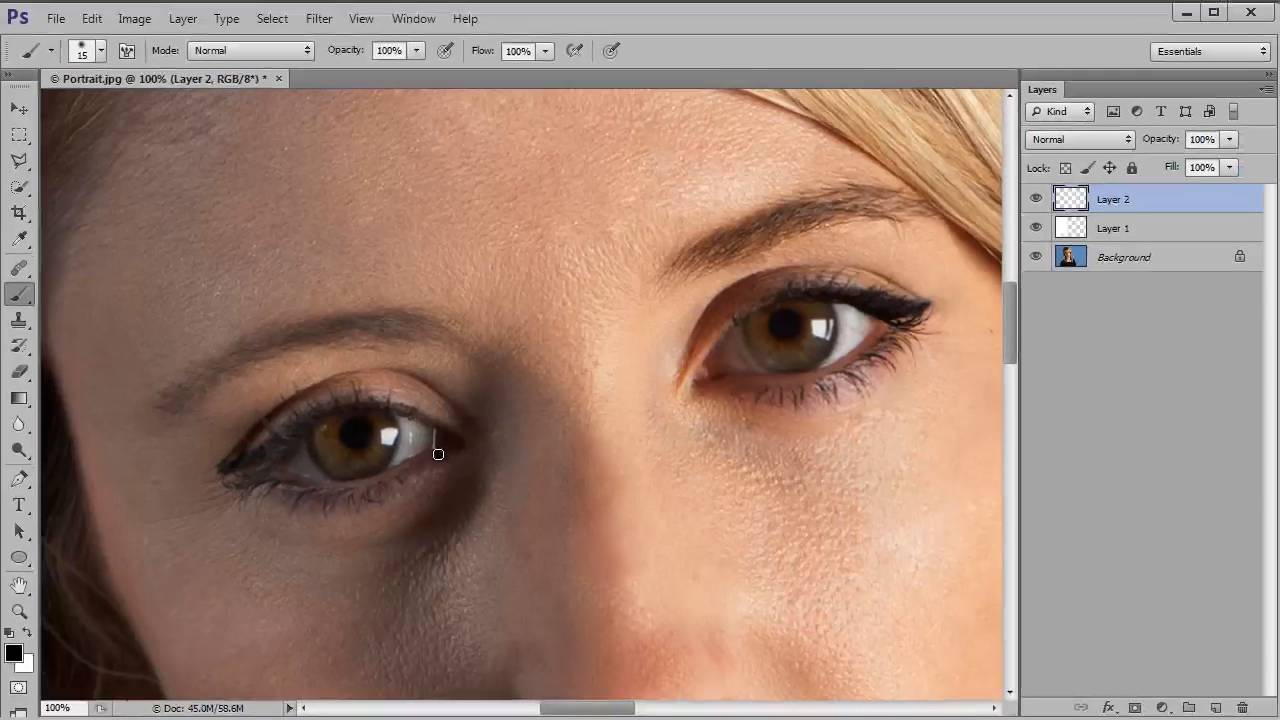
mouse_move(456, 440)
mouse_down()
mouse_move(346, 490)
mouse_move(300, 494)
mouse_move(261, 478)
mouse_up()
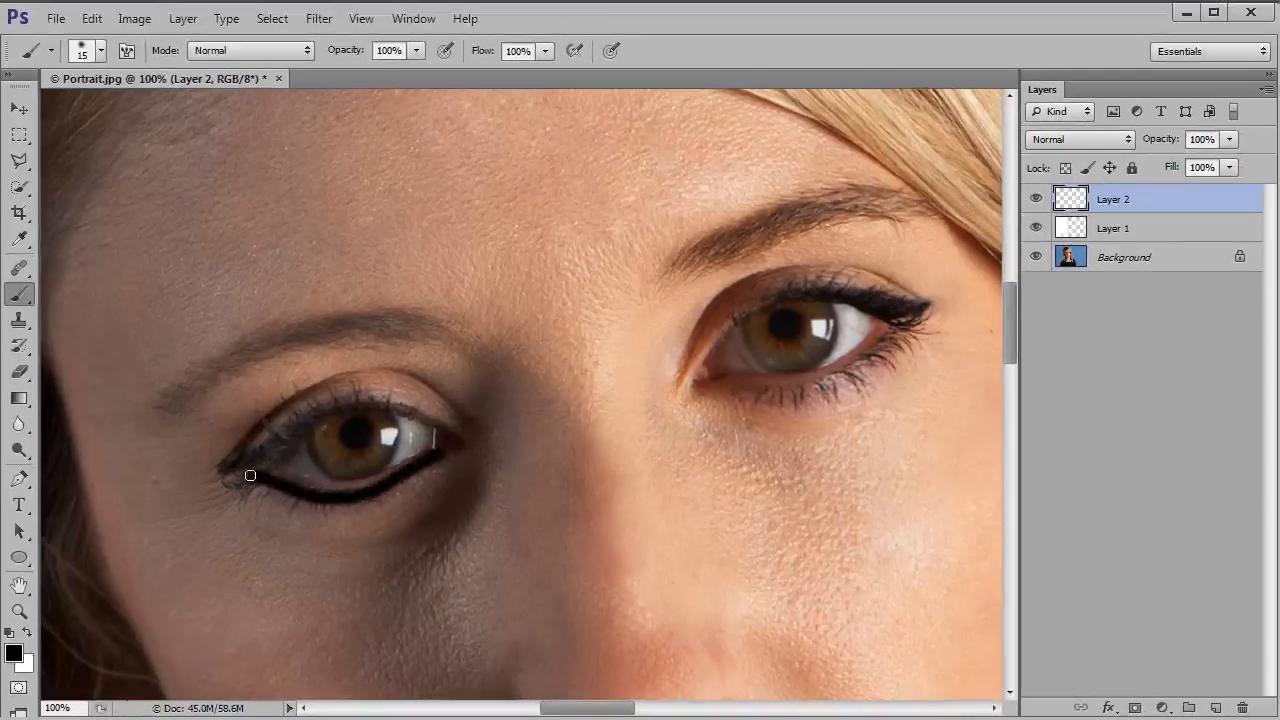
mouse_move(432, 420)
mouse_down()
mouse_move(352, 400)
mouse_move(263, 460)
mouse_move(211, 460)
mouse_move(226, 440)
mouse_up()
Step: Add short black eyelash strokes along both lids of the shadowed eye with a 7 px brush
key(bracketleft)
key(bracketleft)
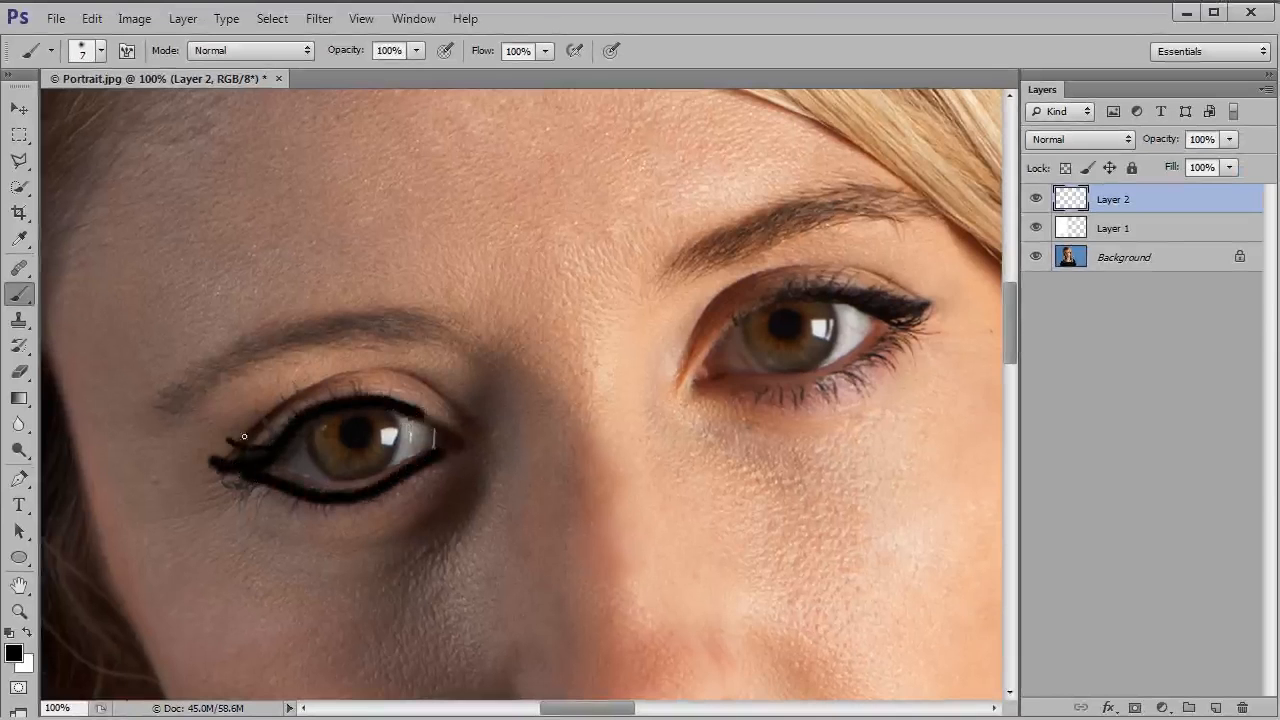
drag(300, 417, 299, 388)
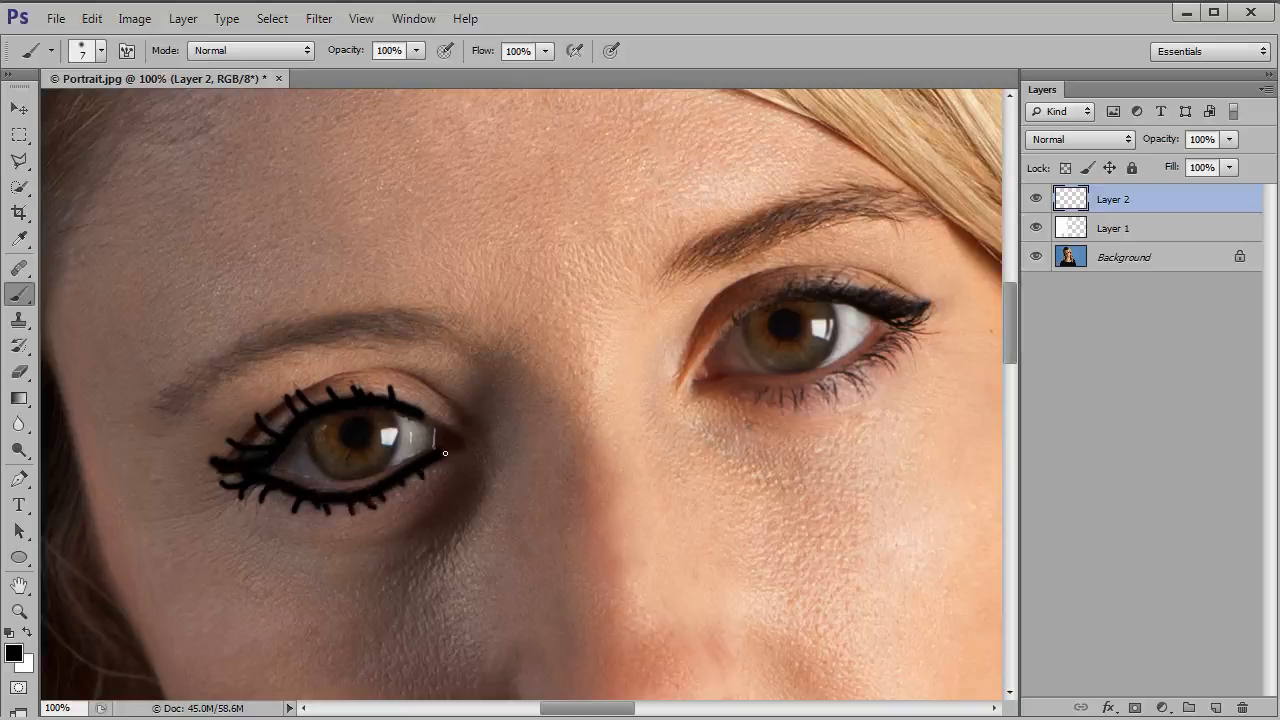
Step: Outline the iris of the shadowed eye and fill its pupil in black on Layer 2
key(ctrl+plus)
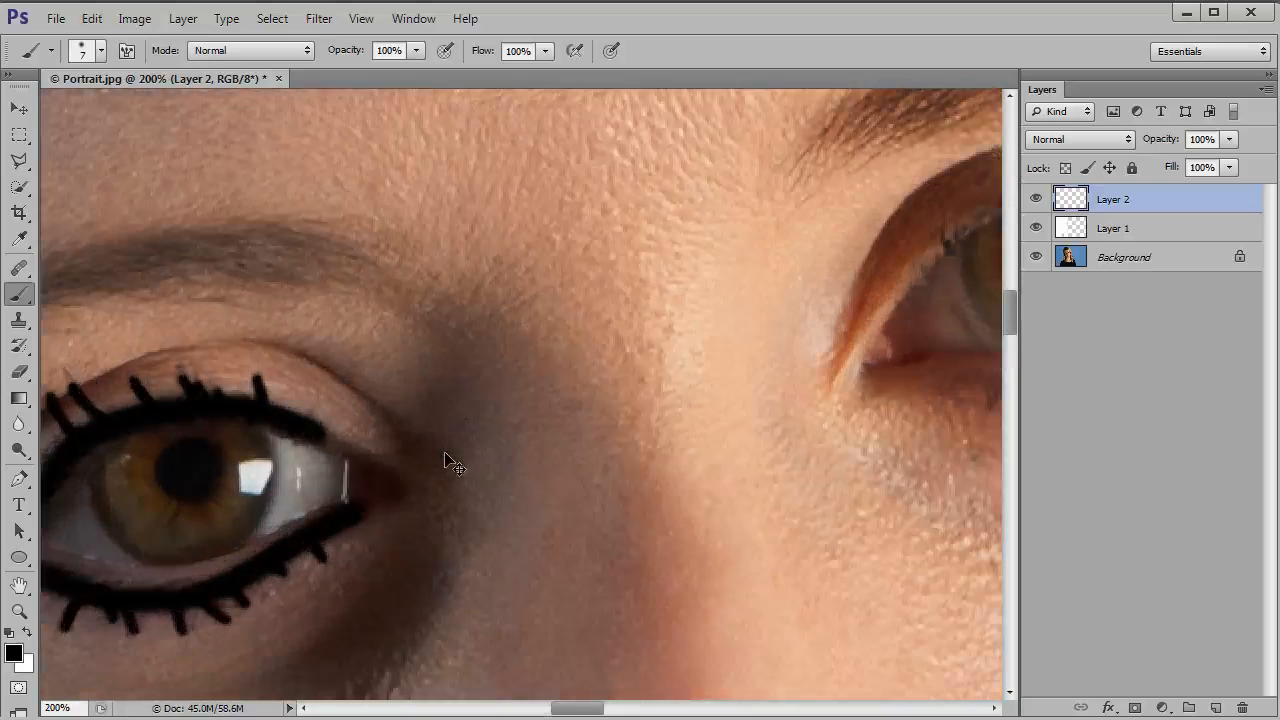
mouse_move(330, 500)
mouse_down()
mouse_move(377, 479)
mouse_move(628, 456)
mouse_move(727, 423)
mouse_up()
mouse_move(664, 353)
mouse_down()
mouse_move(676, 416)
mouse_move(628, 468)
mouse_up()
mouse_move(505, 384)
mouse_down()
mouse_move(509, 434)
mouse_move(541, 471)
mouse_move(634, 460)
mouse_up()
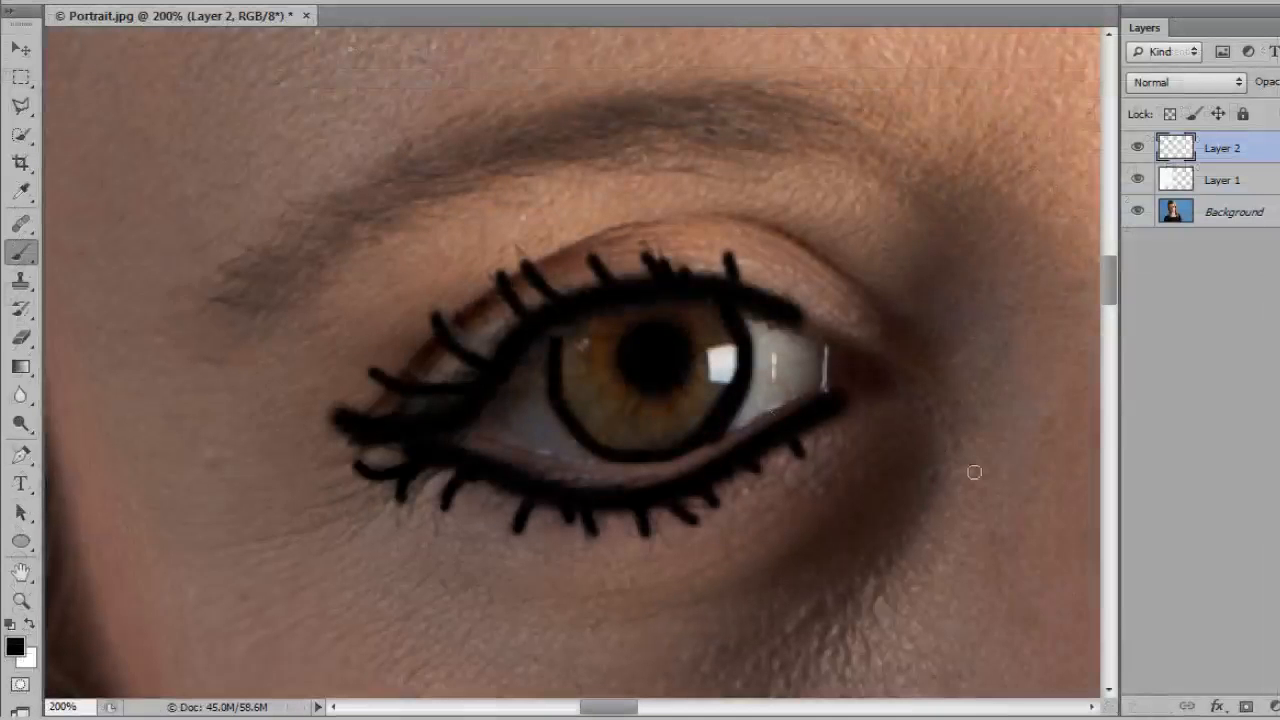
Step: Outline the iris and the upper and lower lash lines of the brightly lit eye in black
drag(977, 437, 731, 457)
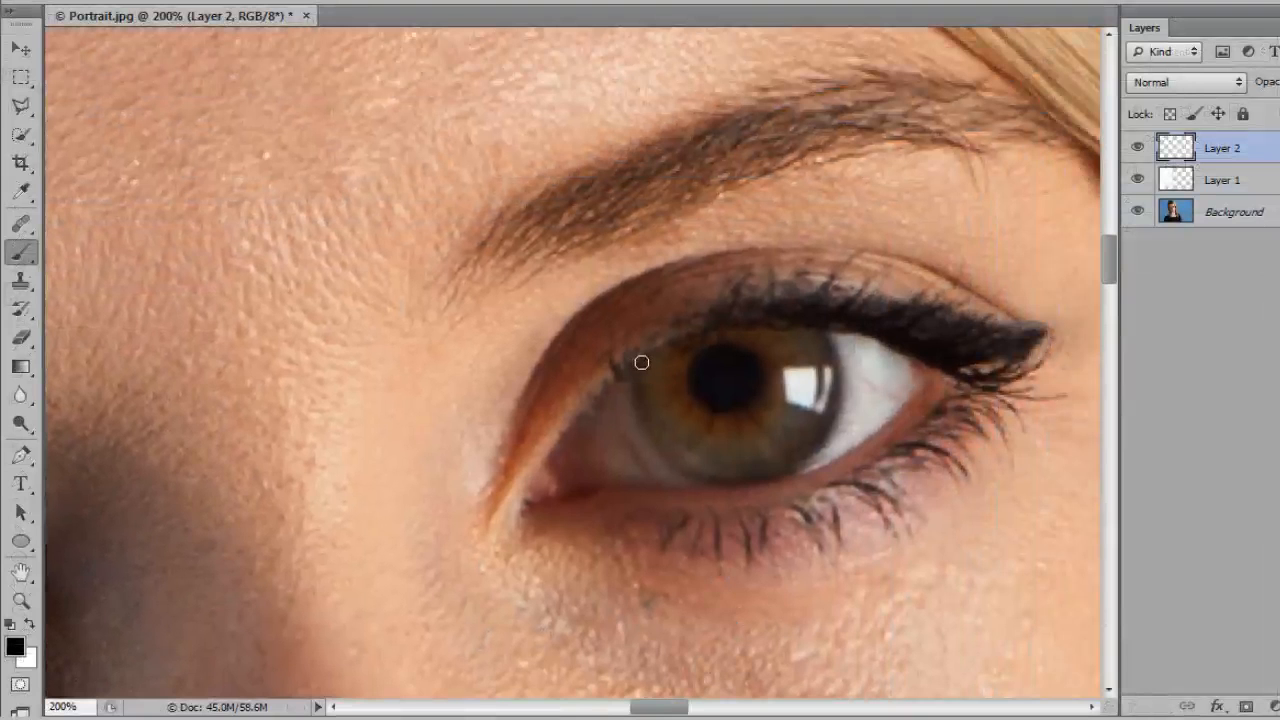
mouse_move(642, 361)
mouse_down()
mouse_move(643, 426)
mouse_move(670, 460)
mouse_move(722, 477)
mouse_move(787, 466)
mouse_move(824, 424)
mouse_move(830, 322)
mouse_up()
mouse_move(570, 423)
mouse_down()
mouse_move(679, 331)
mouse_move(727, 315)
mouse_move(888, 316)
mouse_move(984, 340)
mouse_move(1015, 328)
mouse_move(942, 346)
mouse_move(998, 346)
mouse_move(952, 371)
mouse_move(996, 377)
mouse_move(1030, 348)
mouse_up()
mouse_move(680, 533)
mouse_down()
mouse_move(860, 484)
mouse_move(940, 417)
mouse_move(983, 360)
mouse_up()
Step: Draw short black eyelash strokes along the lower and upper lids of the brightly lit eye
mouse_move(676, 527)
mouse_down()
mouse_move(674, 548)
mouse_move(756, 556)
mouse_up()
drag(798, 514, 831, 549)
drag(836, 500, 841, 548)
drag(860, 474, 900, 506)
mouse_move(900, 462)
mouse_down()
mouse_move(955, 453)
mouse_move(942, 433)
mouse_move(972, 418)
mouse_move(960, 405)
mouse_move(1010, 414)
mouse_move(980, 391)
mouse_move(1048, 393)
mouse_up()
mouse_move(938, 313)
mouse_down()
mouse_move(770, 286)
mouse_move(737, 283)
mouse_up()
mouse_move(674, 332)
mouse_down()
mouse_move(663, 320)
mouse_move(609, 356)
mouse_up()
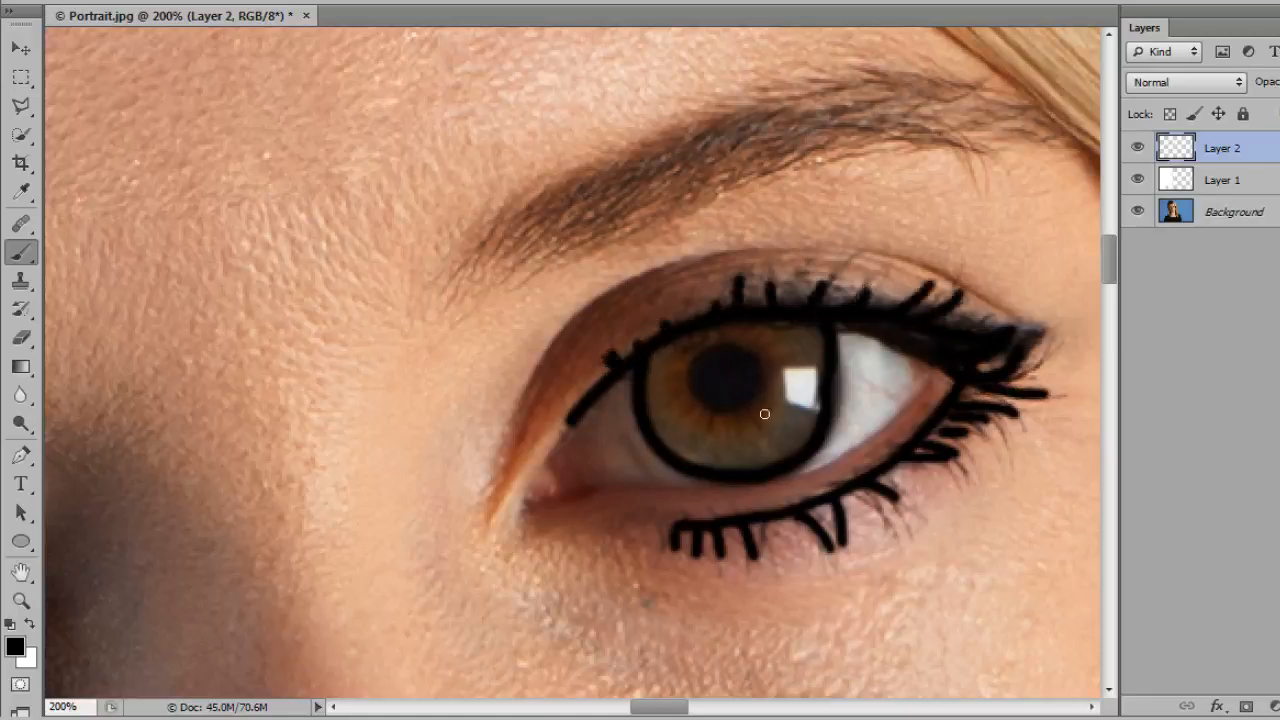
Step: Blend the black eye strokes on Layer 2 with Soft Light at 40% opacity
key(ctrl+minus)
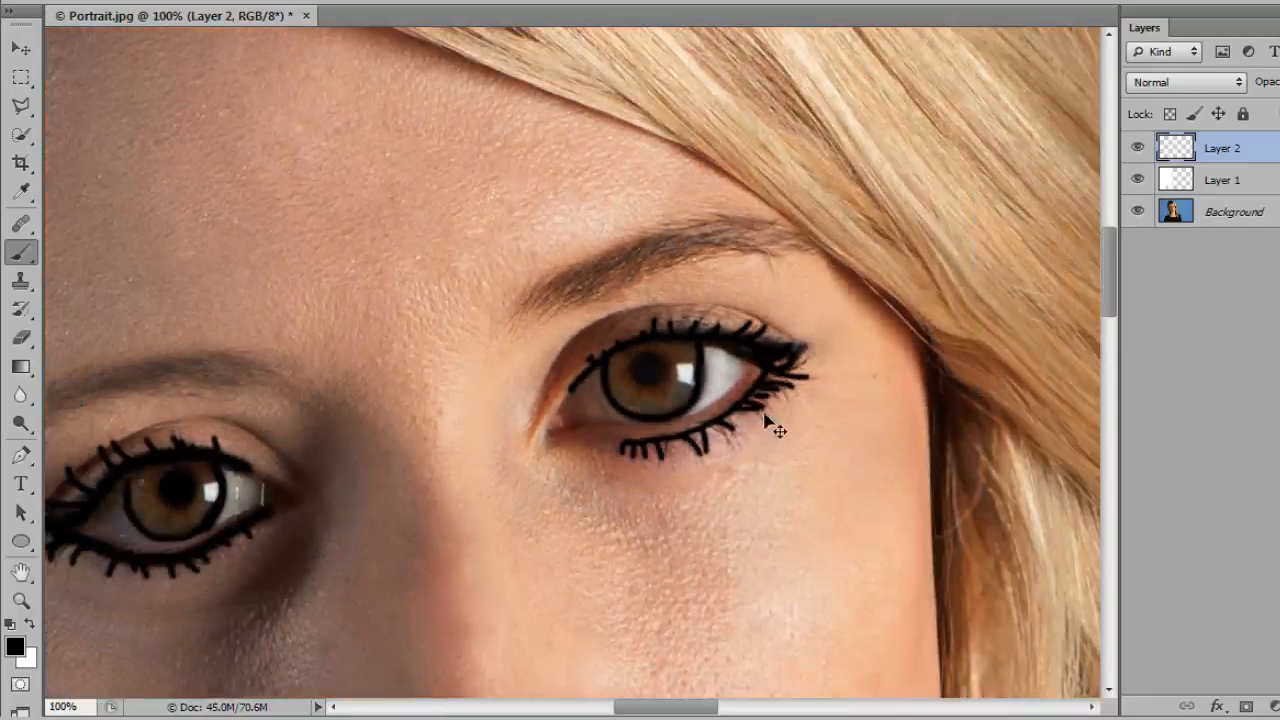
drag(666, 523, 837, 489)
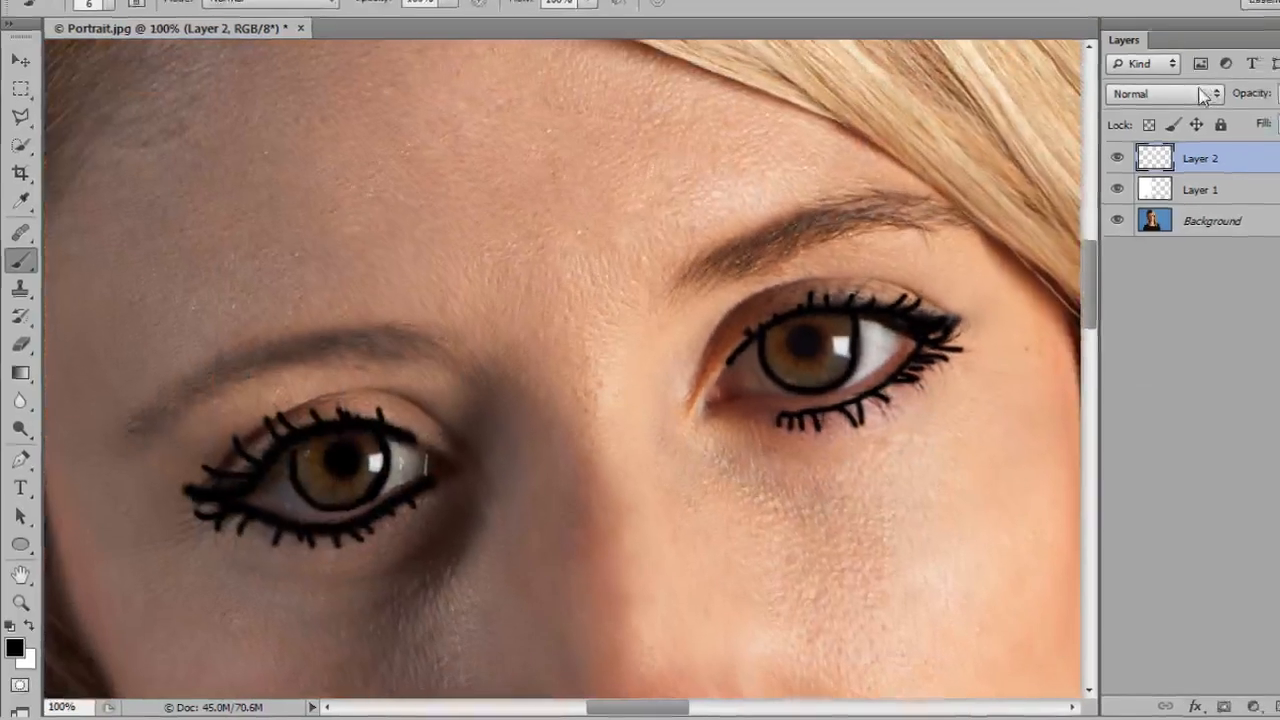
click(1186, 82)
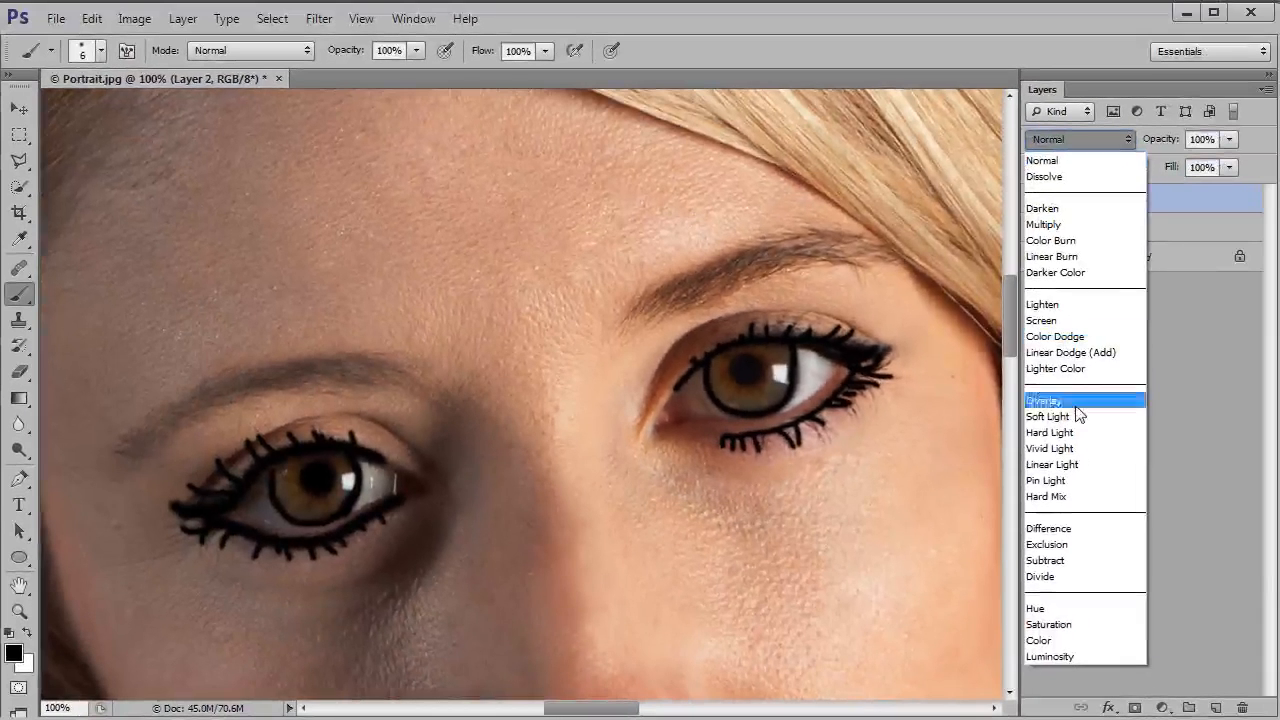
click(1050, 416)
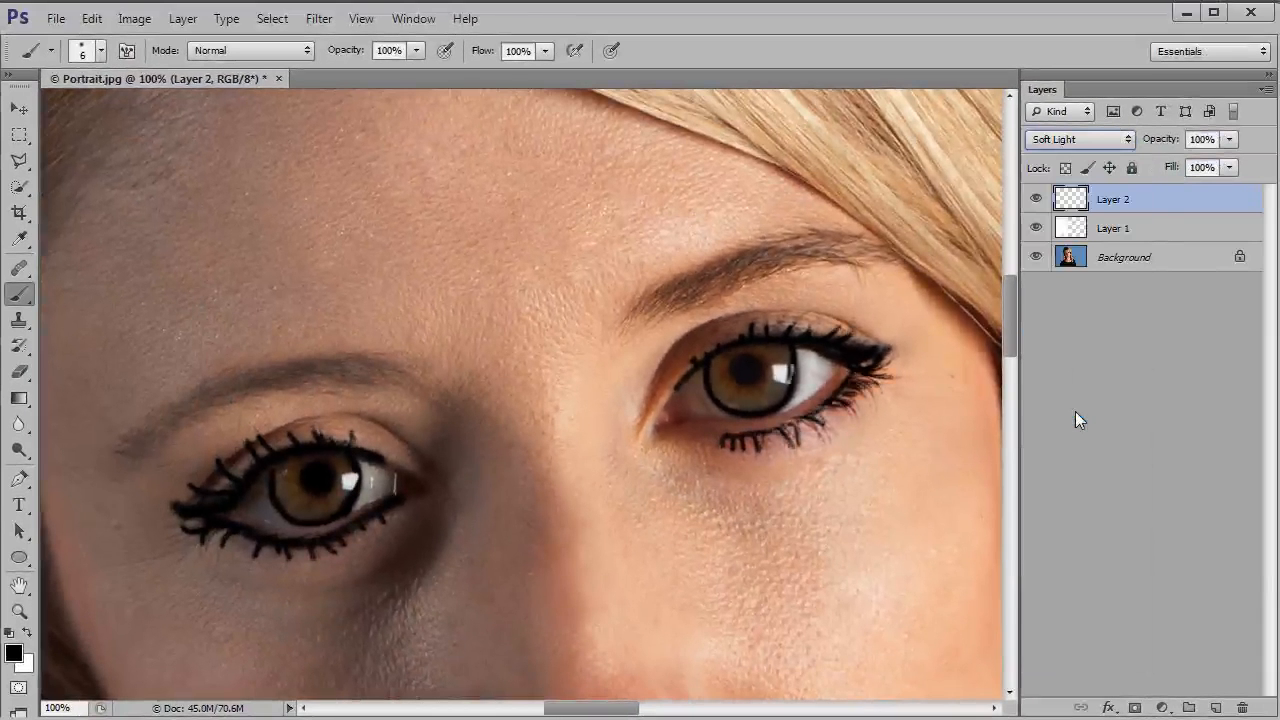
drag(1229, 139, 1163, 159)
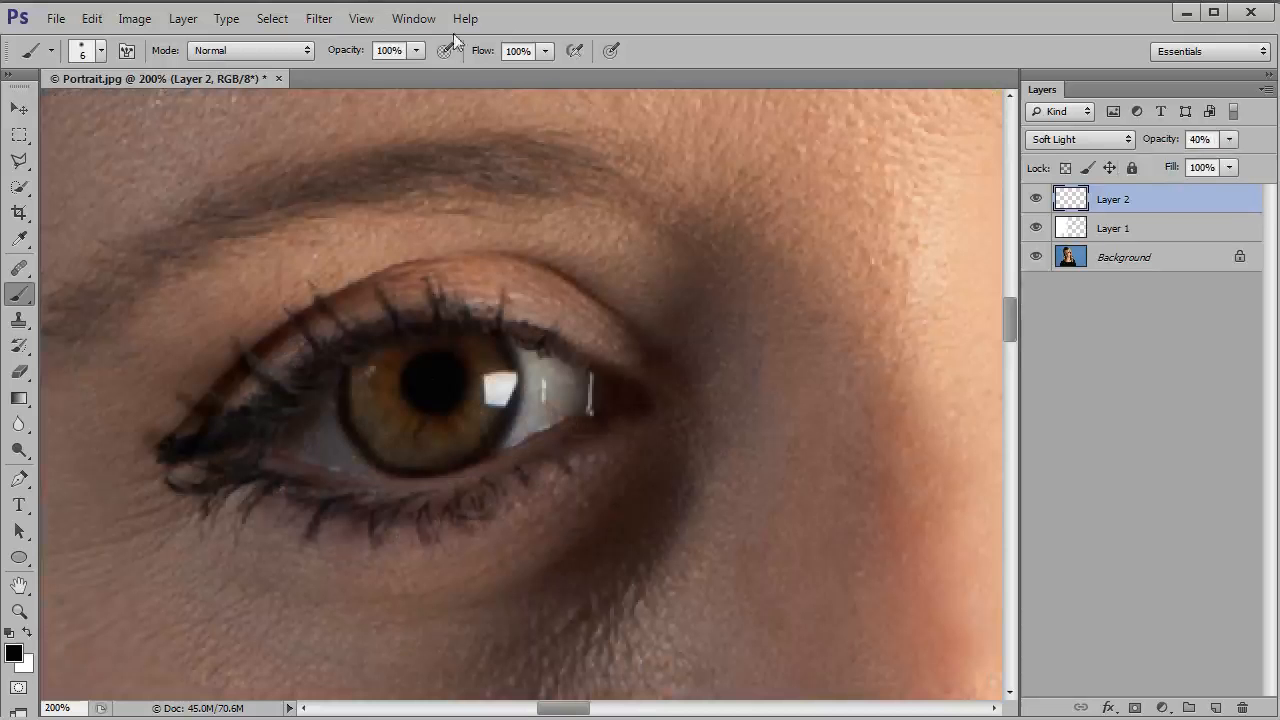
Step: Soften the strokes on Layer 2 with a Gaussian Blur of 2.3 pixels radius, checking the effect with the preview
click(320, 18)
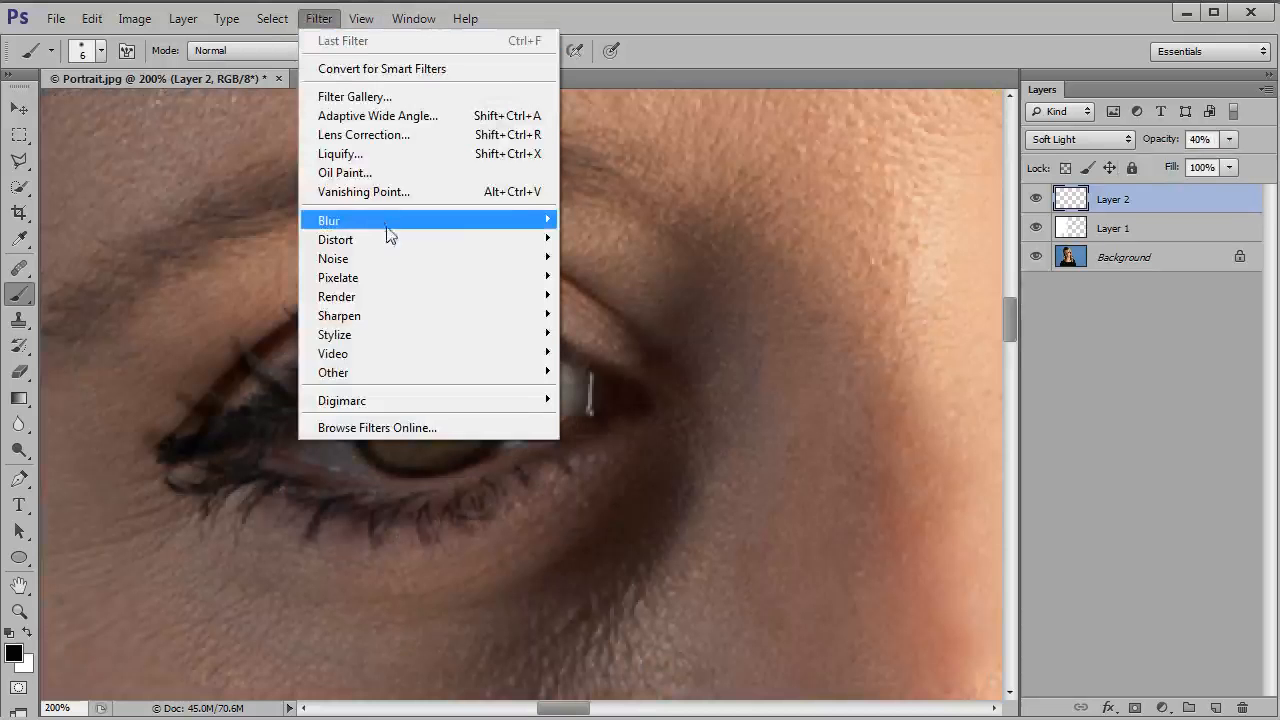
mouse_move(390, 222)
click(612, 360)
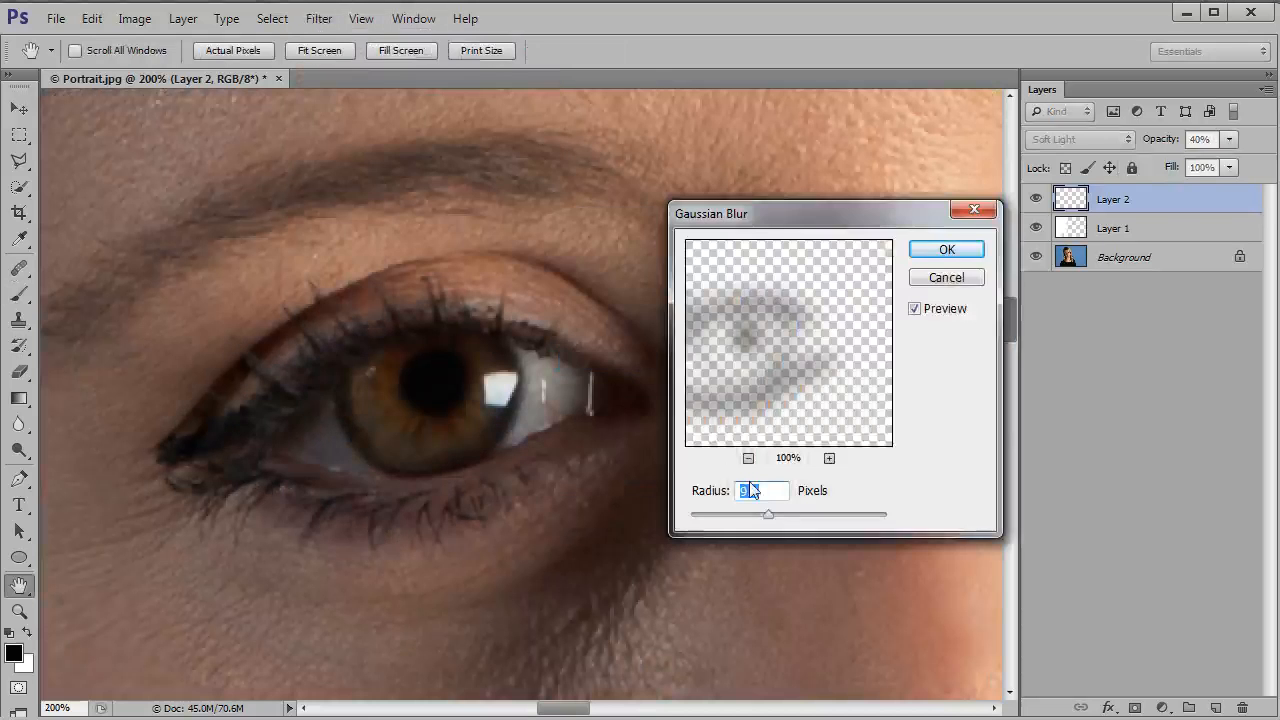
drag(767, 515, 715, 515)
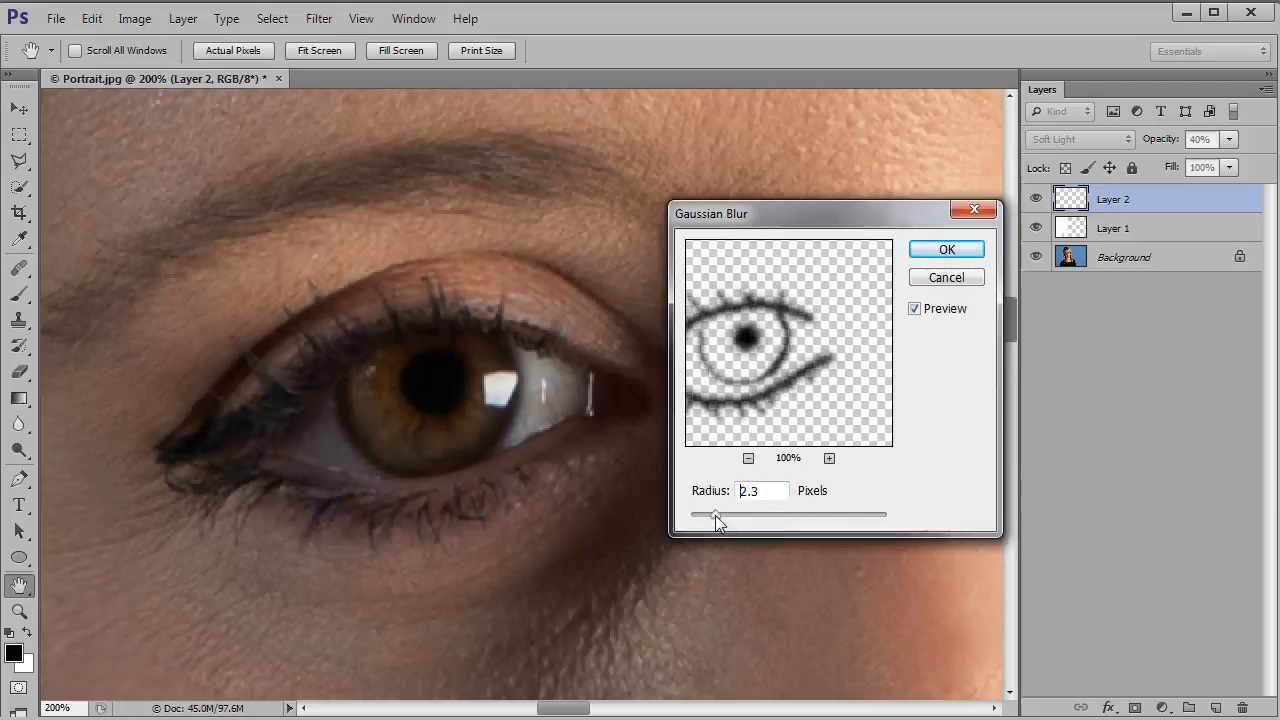
click(914, 310)
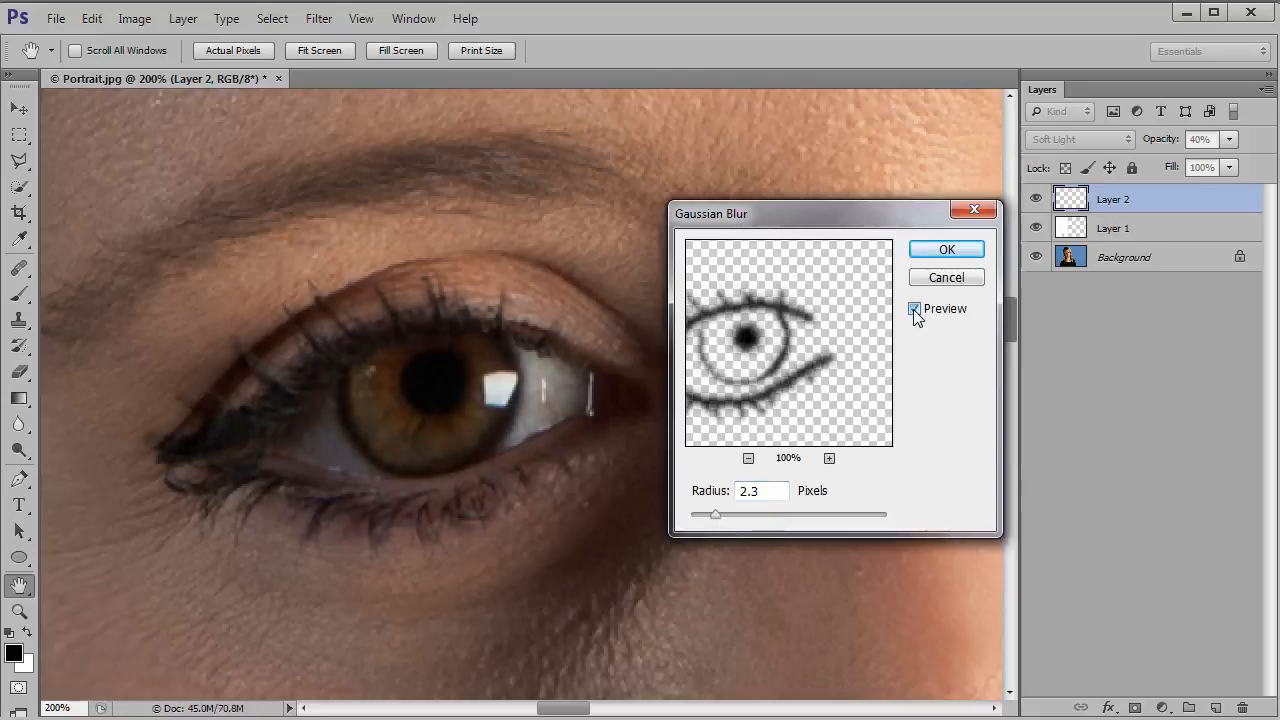
click(944, 250)
Step: Compare the eyes with and without the darkening by toggling the visibility of Layer 2
key(ctrl+minus)
key(ctrl+minus)
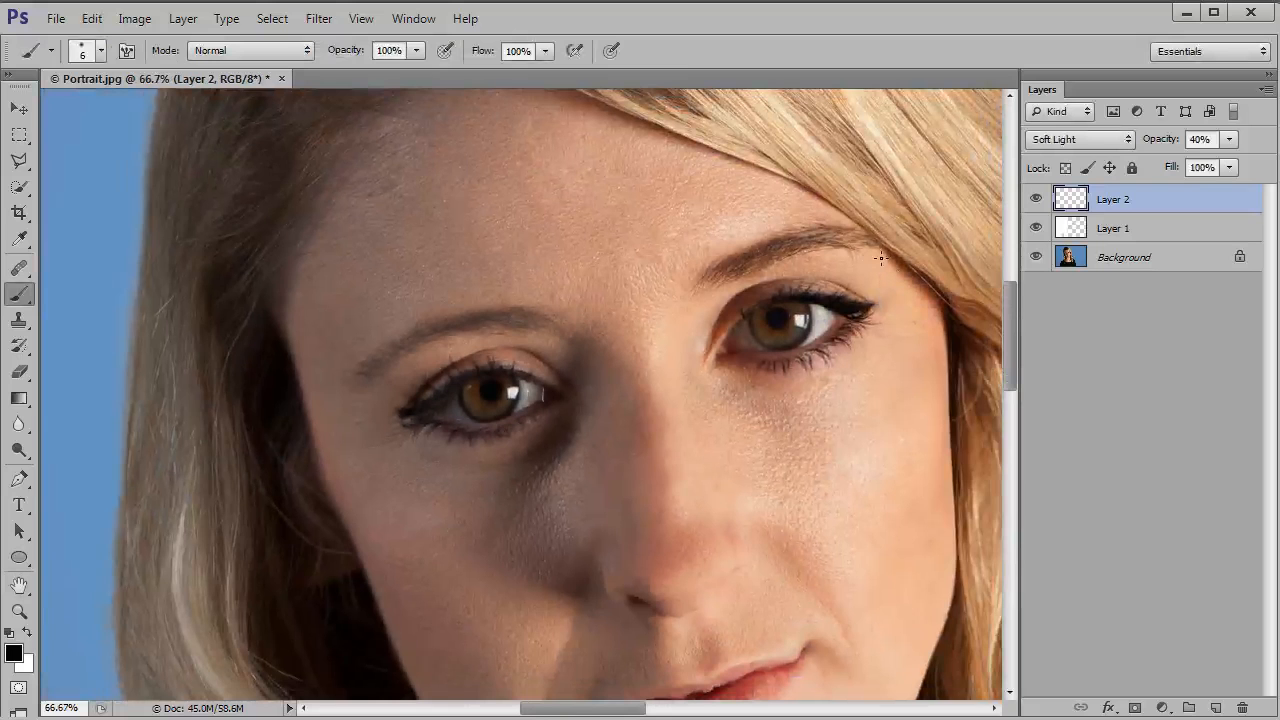
click(1036, 200)
click(1038, 202)
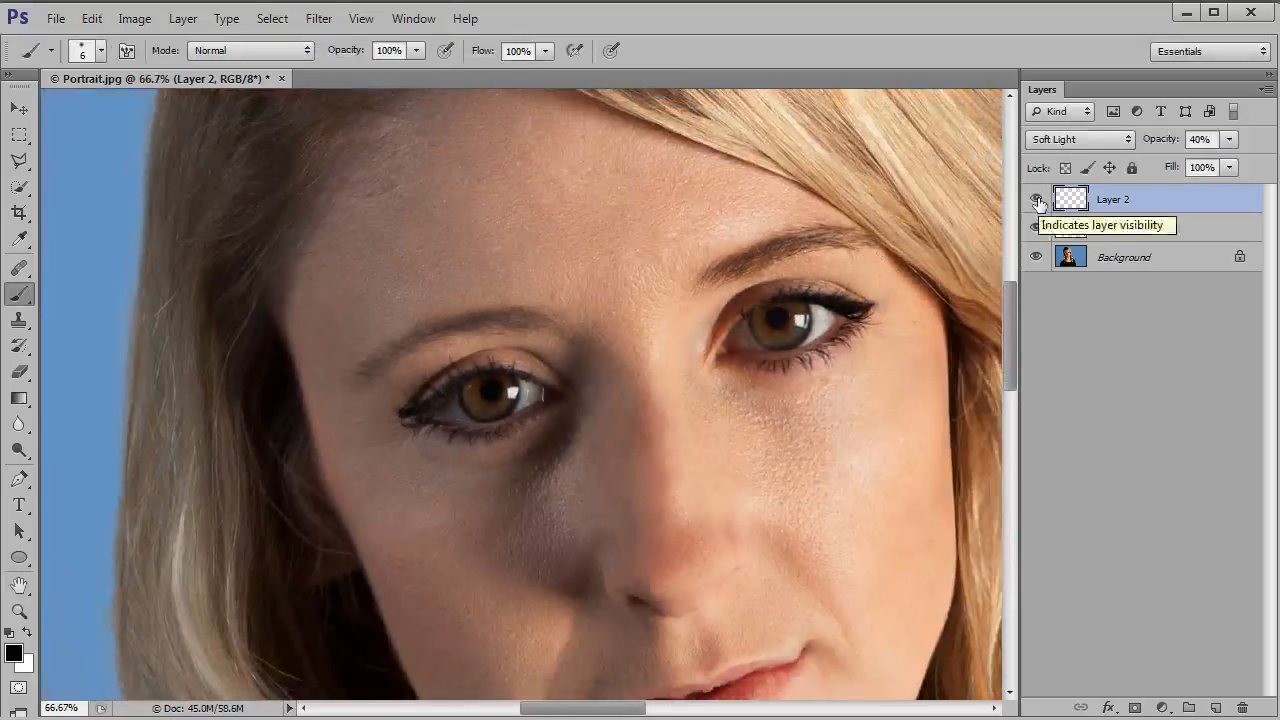
click(1038, 202)
click(1038, 202)
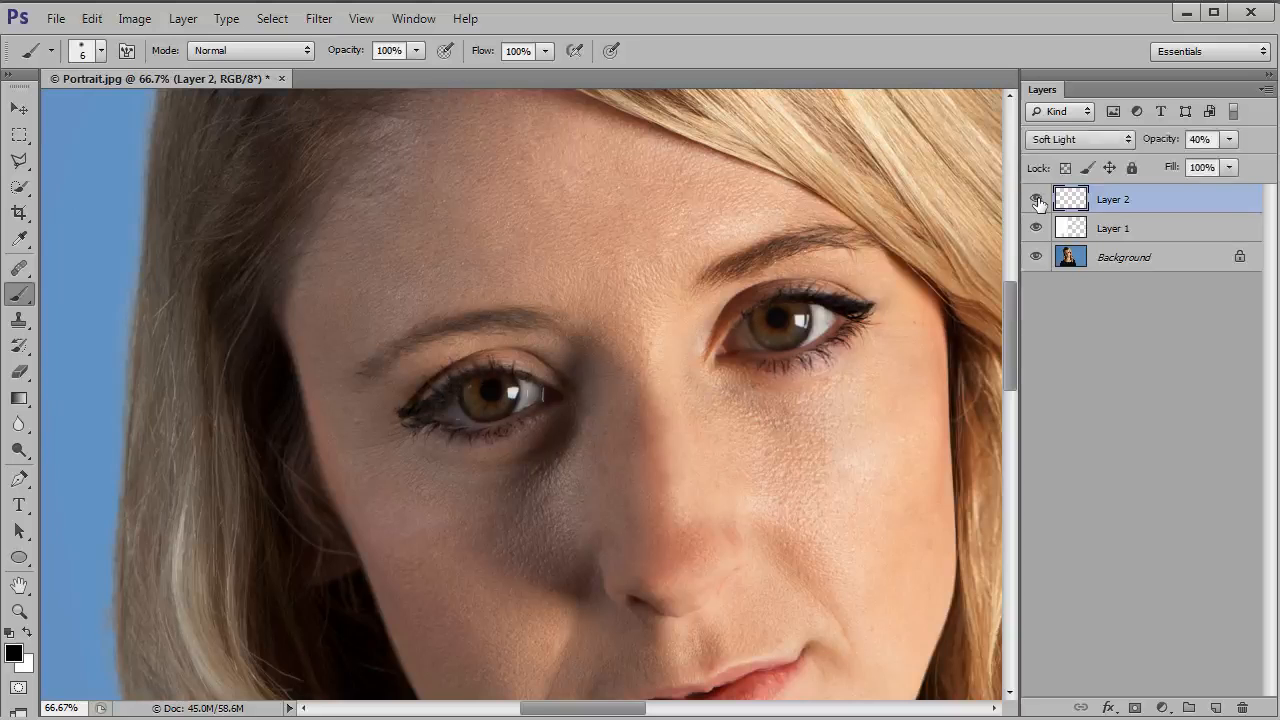
click(1038, 202)
click(1038, 202)
click(1038, 202)
click(1038, 202)
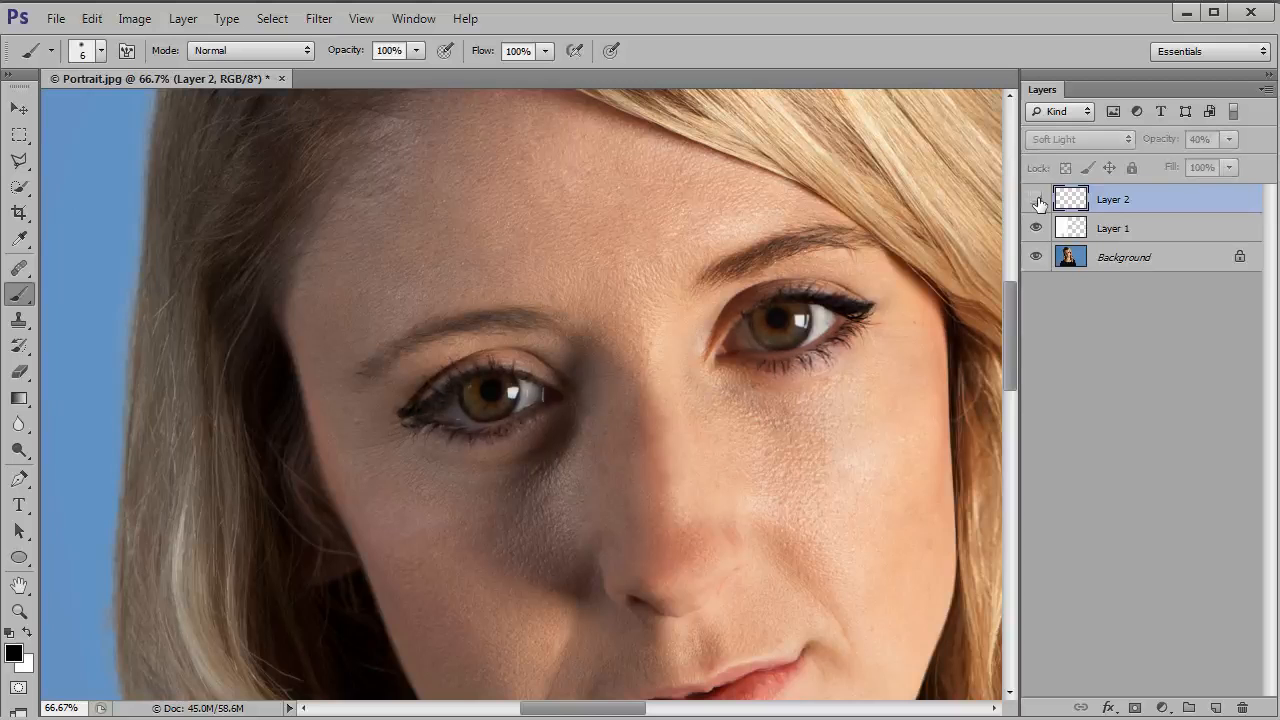
click(1038, 202)
click(1038, 202)
click(1038, 202)
click(1038, 202)
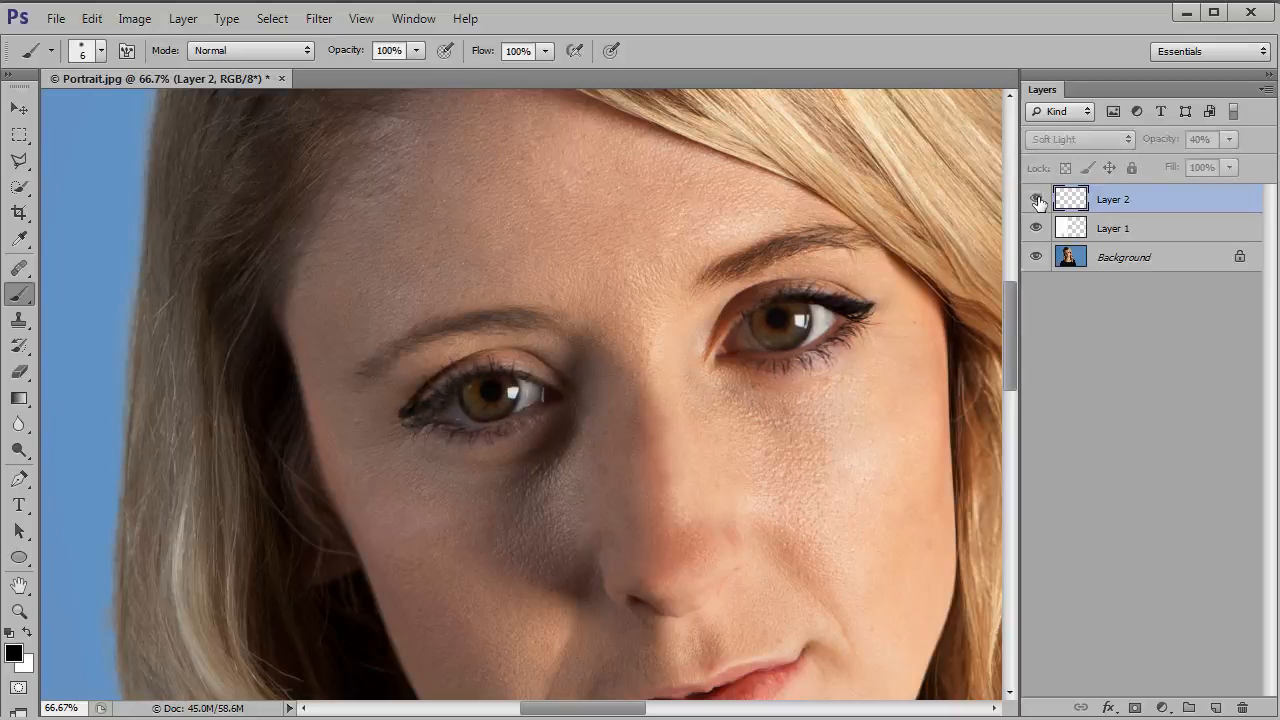
click(1038, 202)
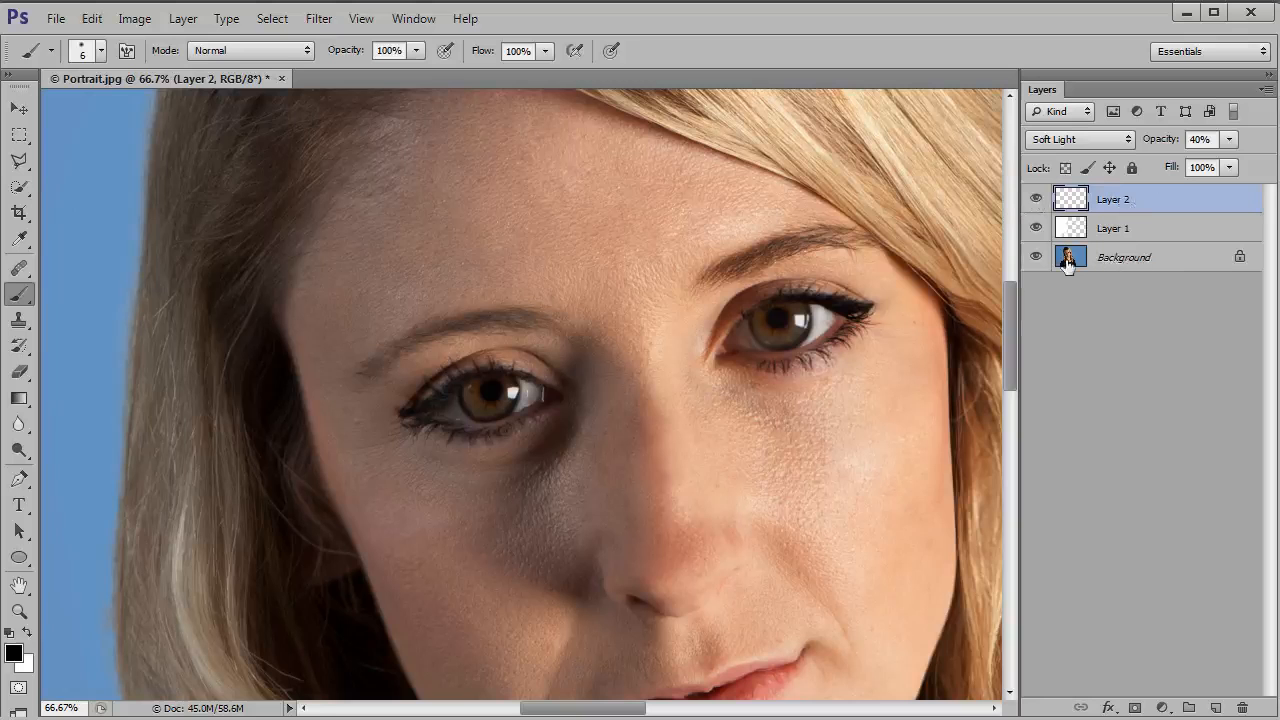
Step: Try a stronger opacity of 77% on Layer 2 and return it to 40%
click(1228, 140)
drag(1245, 165, 1248, 168)
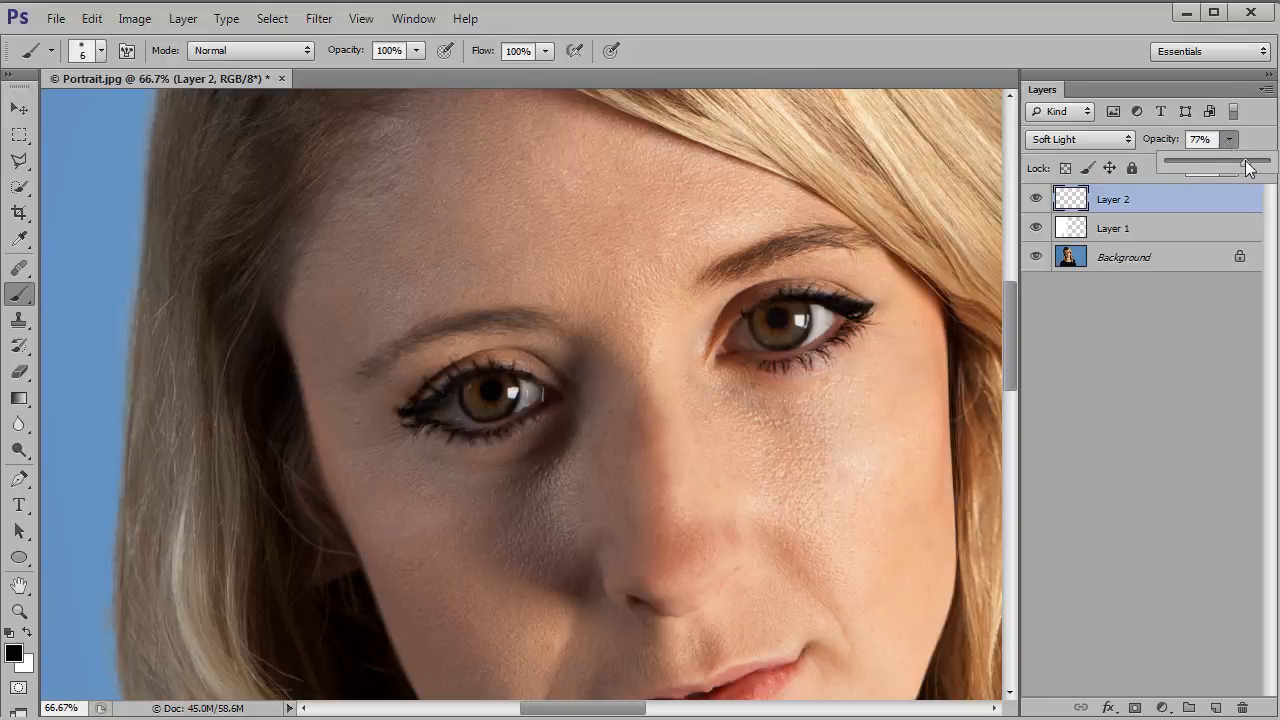
click(1184, 163)
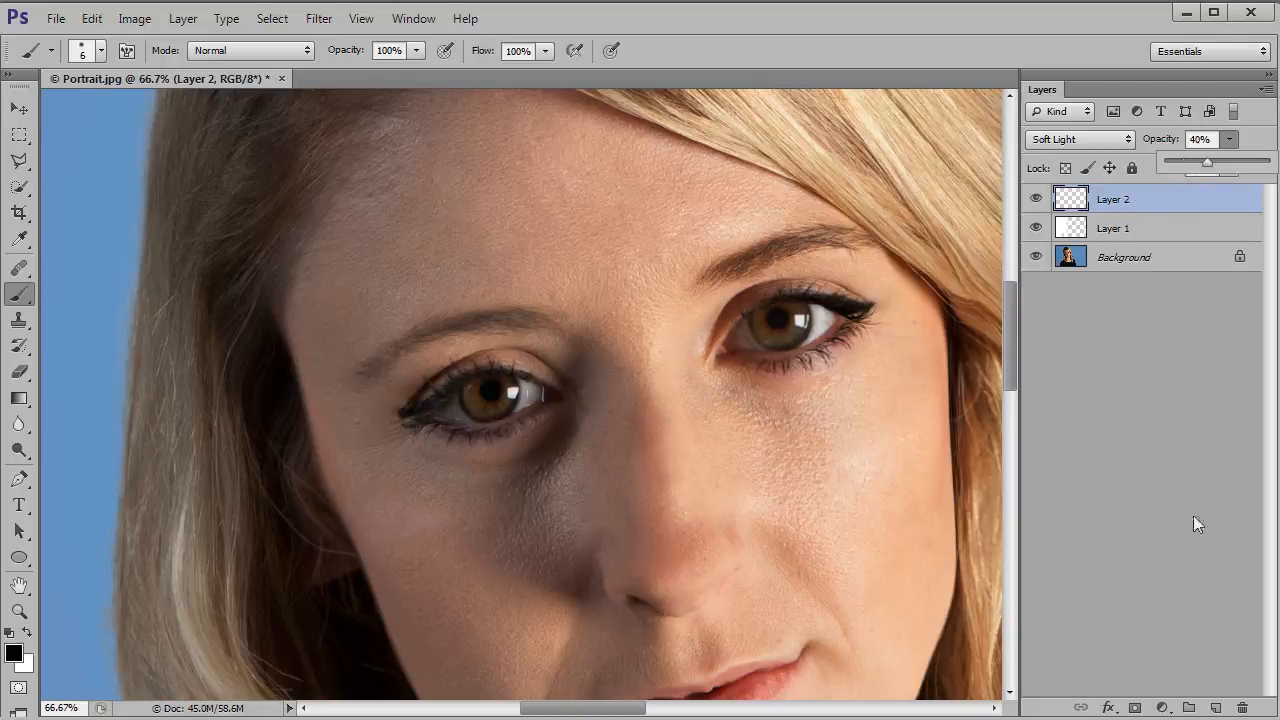
Step: Add a new layer above Layer 2 and paint white around the pupil in the iris of the shaded eye with a small soft brush
click(1213, 705)
click(1213, 705)
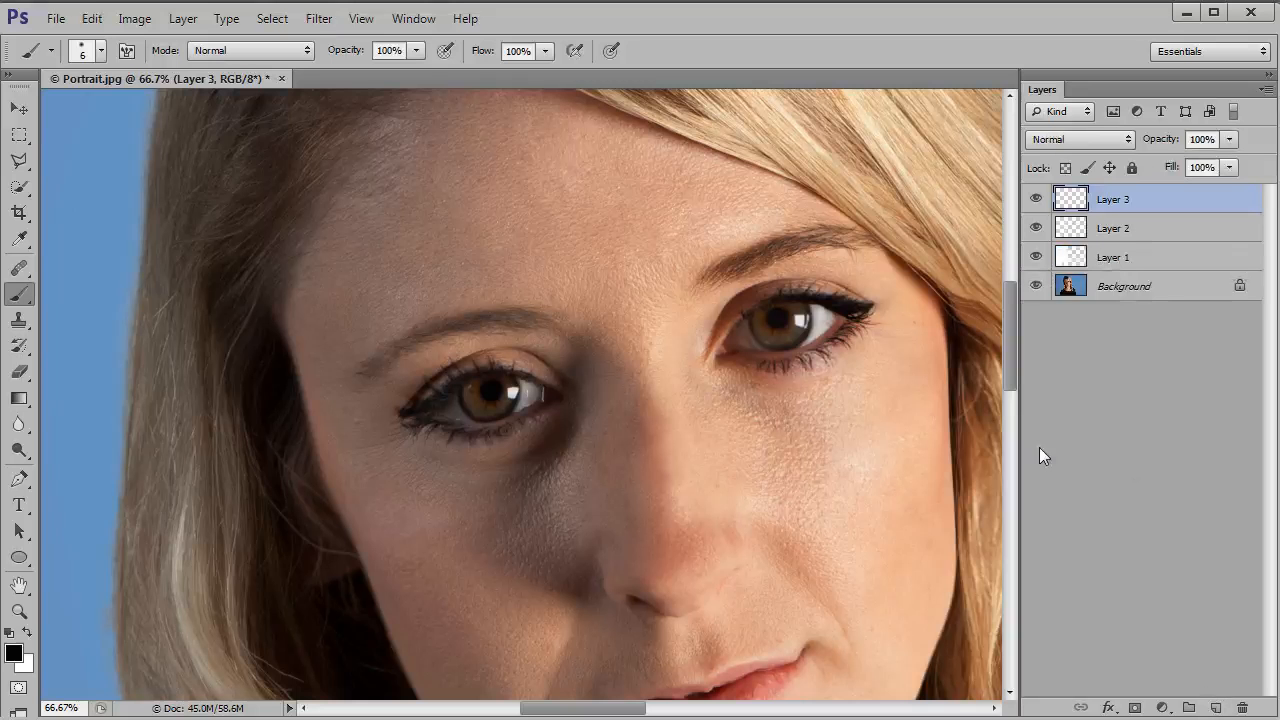
key(ctrl+plus)
key(ctrl+plus)
key(ctrl+plus)
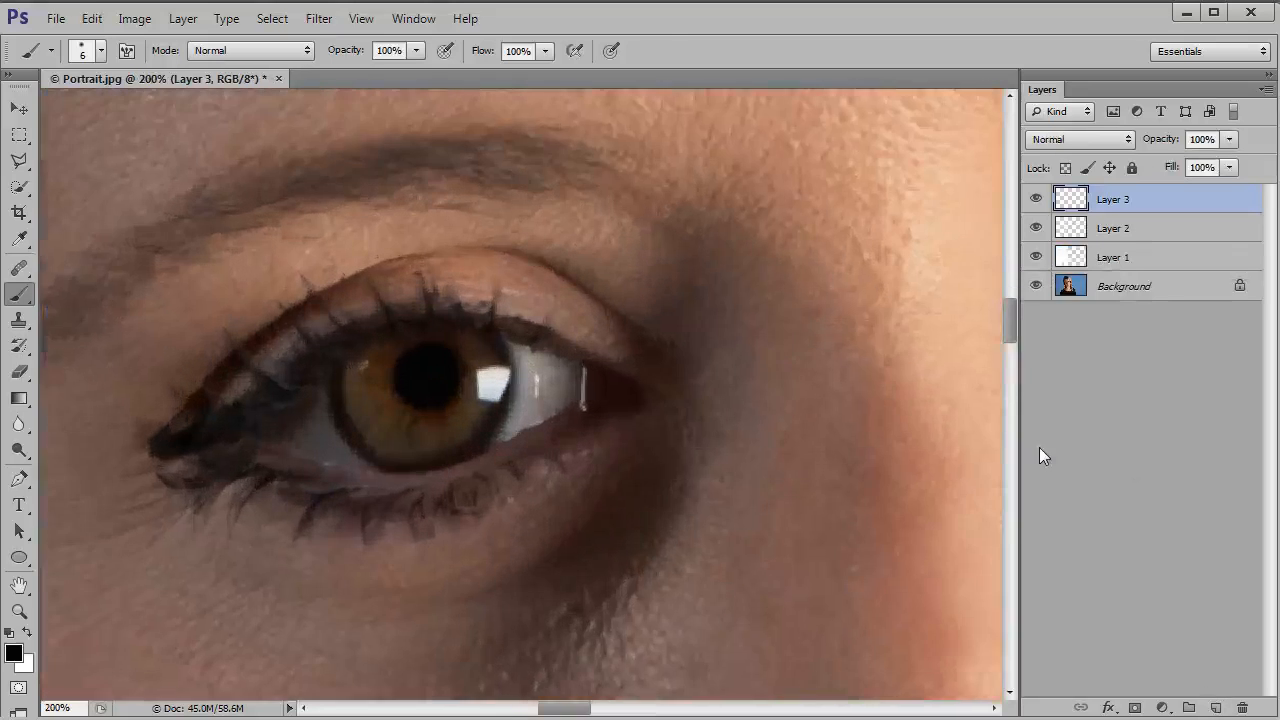
key(space)
mouse_move(626, 397)
mouse_down()
mouse_move(723, 343)
mouse_move(847, 316)
mouse_up()
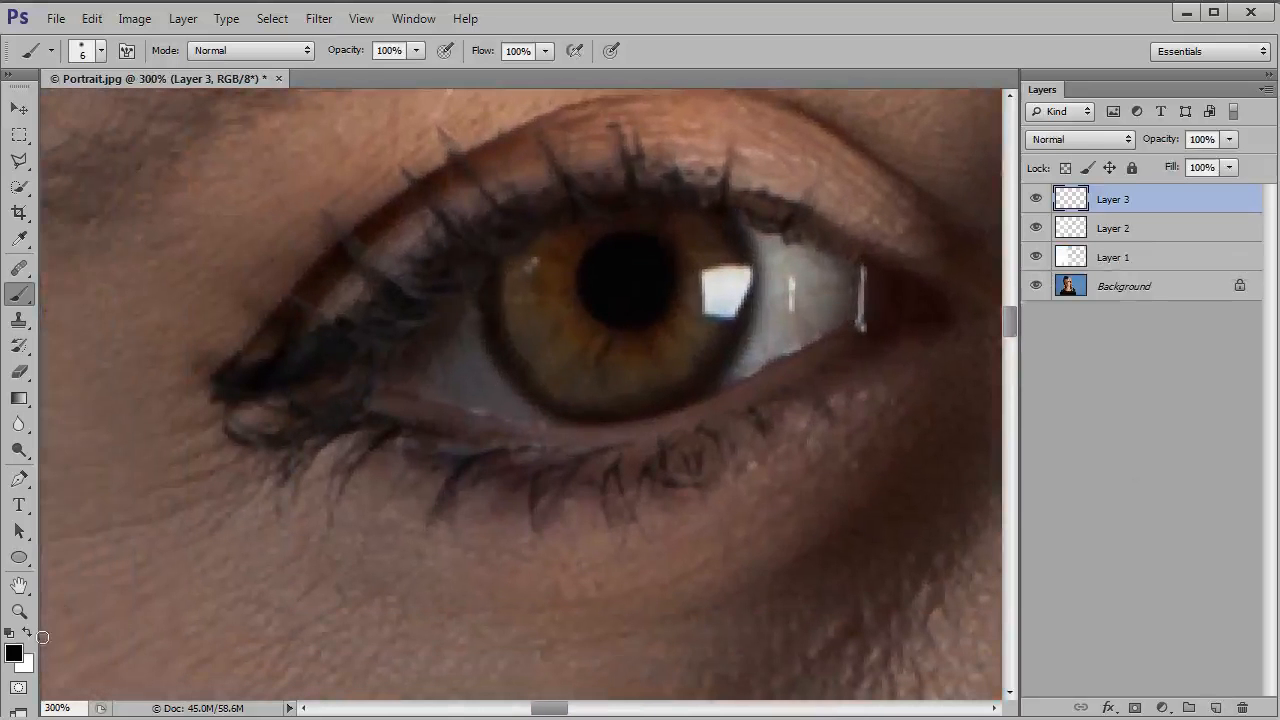
click(26, 633)
key(bracketright)
key(bracketright)
key(bracketright)
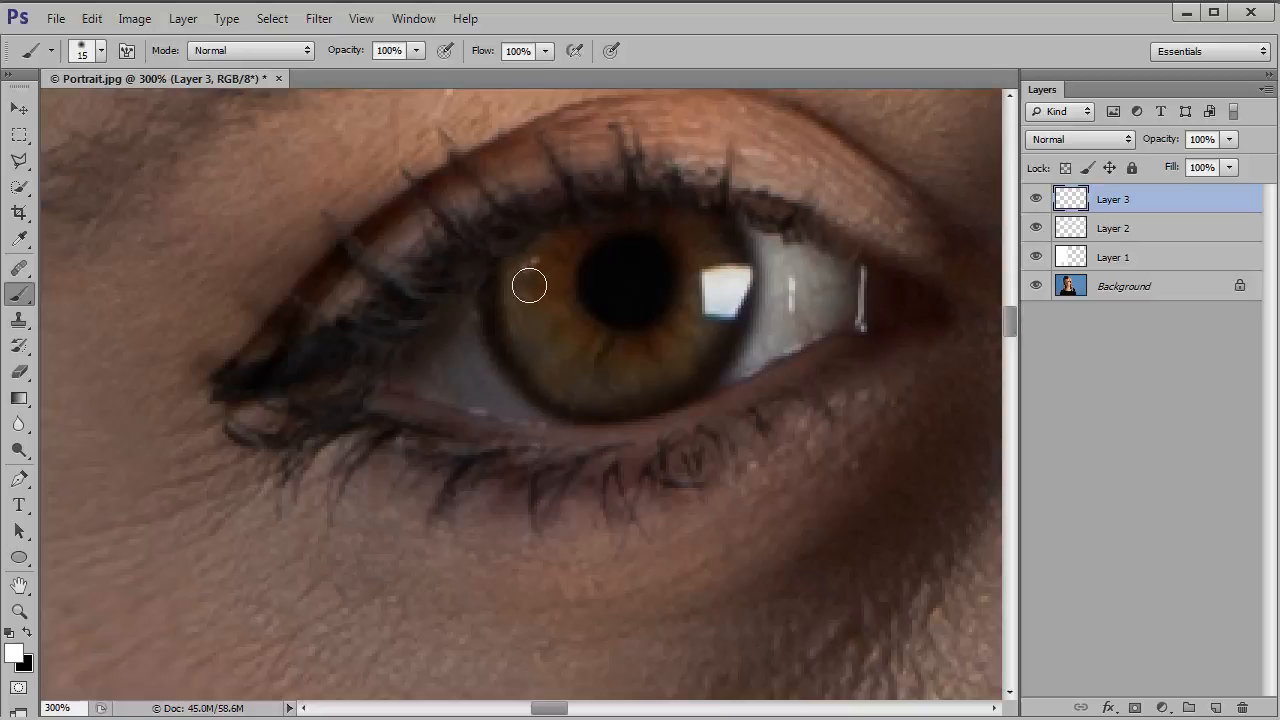
mouse_move(535, 283)
mouse_down()
mouse_move(553, 350)
mouse_move(580, 371)
mouse_move(624, 376)
mouse_move(673, 365)
mouse_move(699, 335)
mouse_move(710, 254)
mouse_up()
mouse_move(551, 257)
mouse_down()
mouse_move(543, 294)
mouse_move(563, 354)
mouse_move(581, 366)
mouse_up()
key(bracketleft)
key(bracketleft)
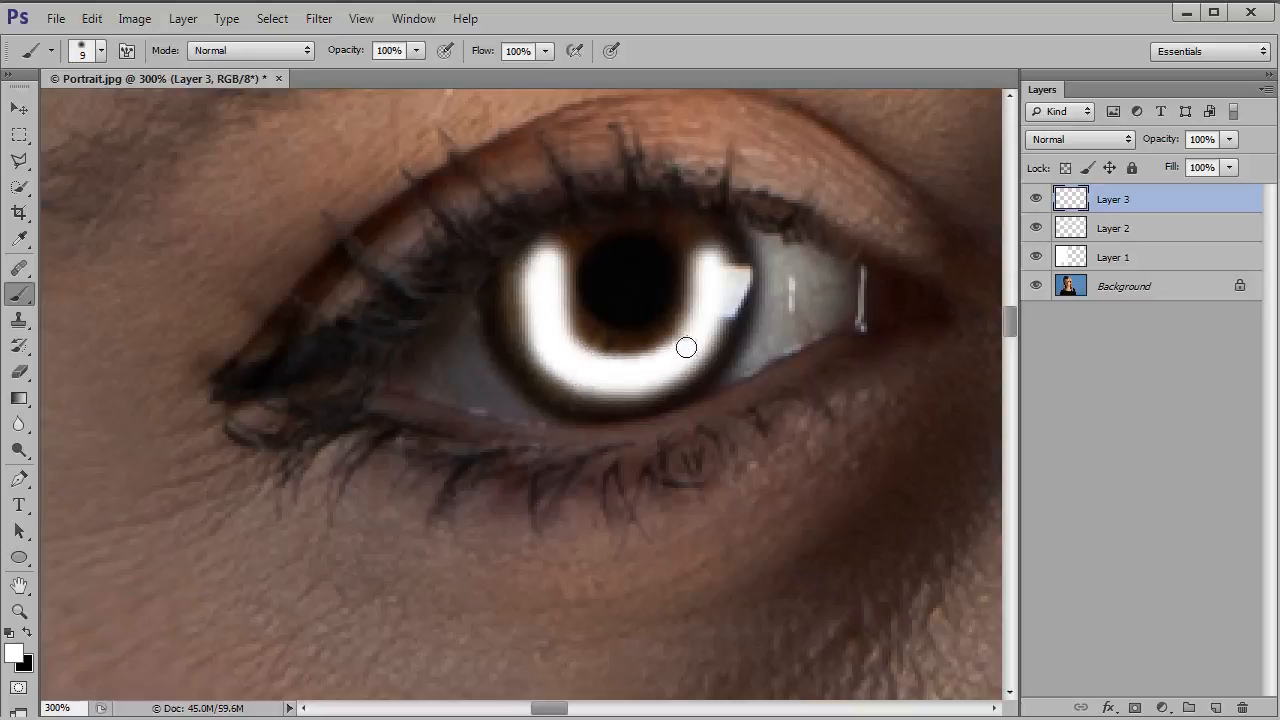
drag(710, 263, 706, 257)
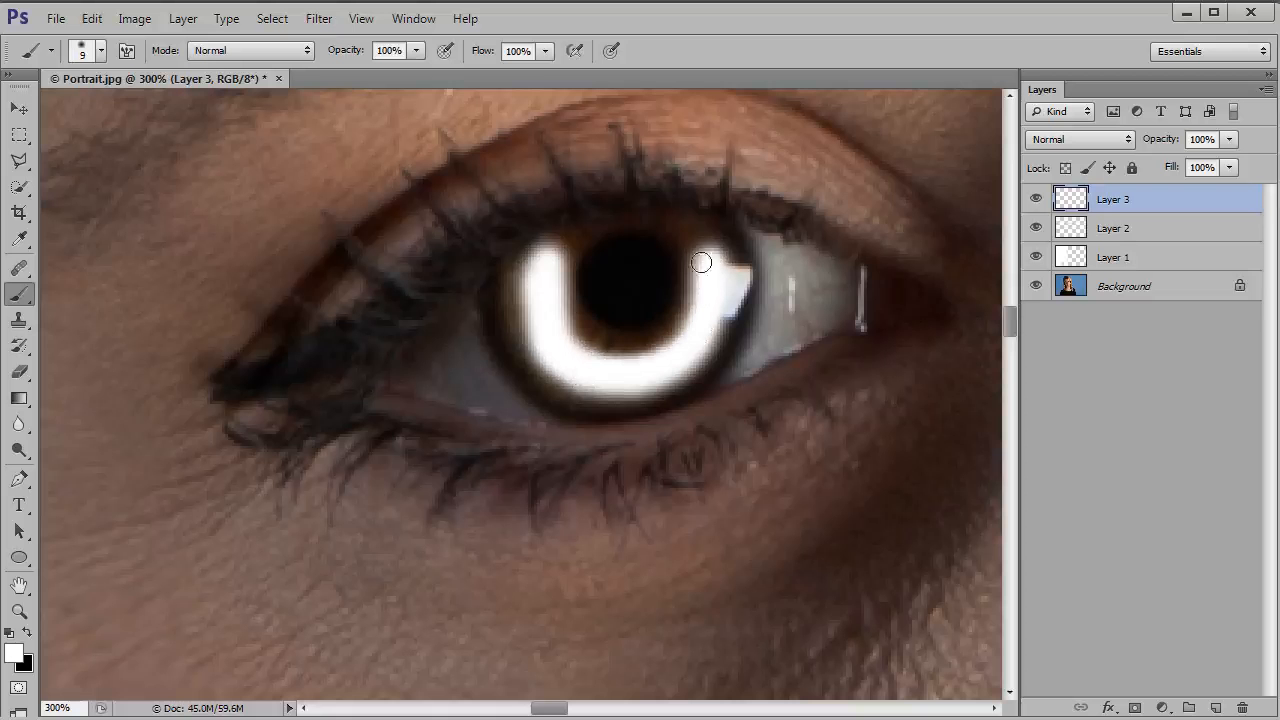
Step: Paint white around the pupil in the iris of the brightly lit eye on Layer 3, finishing with a 15-pixel brush
mouse_move(852, 443)
mouse_down()
mouse_move(471, 466)
mouse_move(325, 458)
mouse_up()
drag(850, 458, 345, 448)
drag(885, 460, 776, 577)
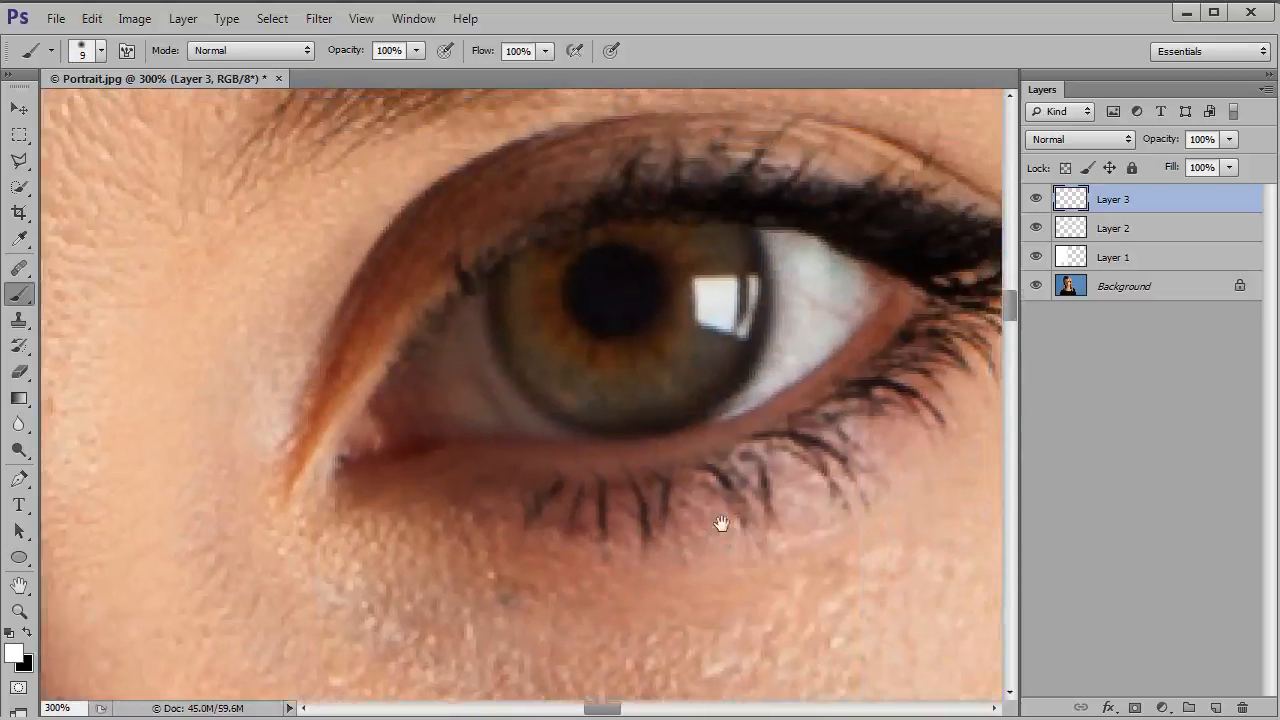
mouse_move(538, 331)
mouse_down()
mouse_move(561, 417)
mouse_move(652, 447)
mouse_move(697, 424)
mouse_move(722, 372)
mouse_move(720, 300)
mouse_up()
key(bracketright)
key(bracketright)
mouse_move(711, 318)
mouse_down()
mouse_move(729, 399)
mouse_move(707, 429)
mouse_move(639, 447)
mouse_move(550, 418)
mouse_move(530, 336)
mouse_up()
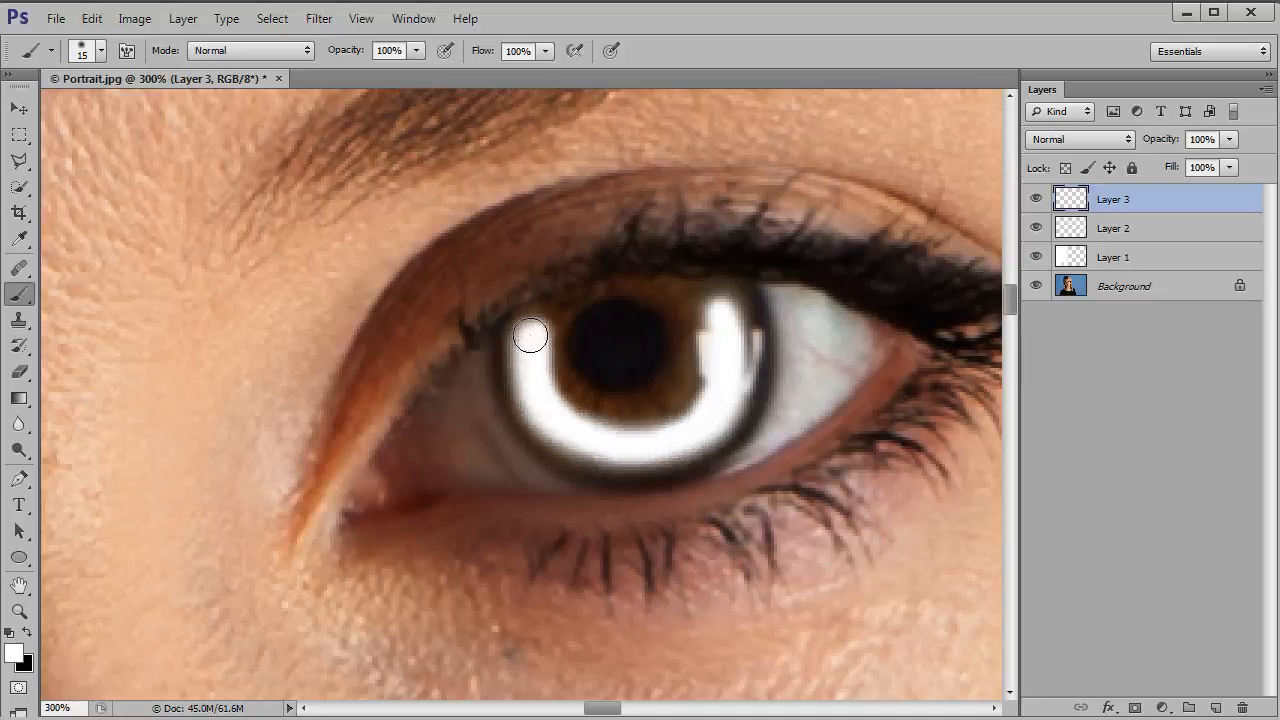
Step: Blend the white iris strokes on Layer 3 with Overlay at 25% opacity
scroll(530, 336, down, 3)
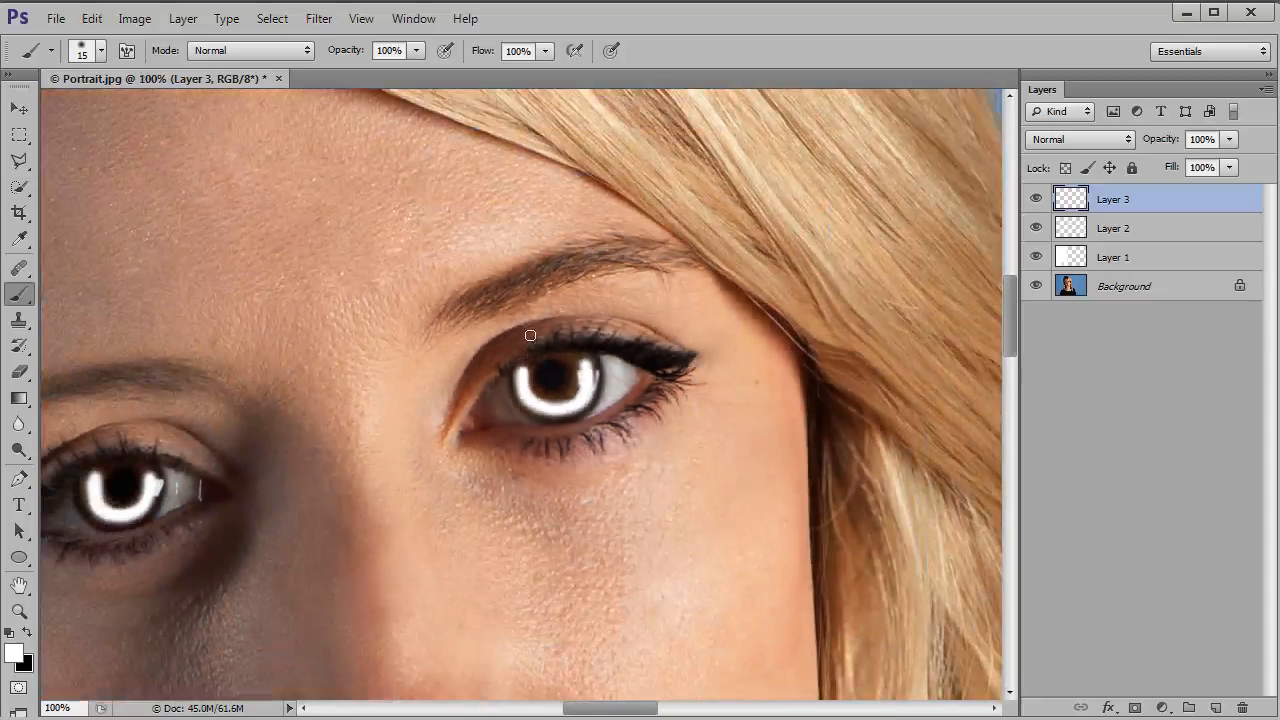
drag(443, 437, 634, 406)
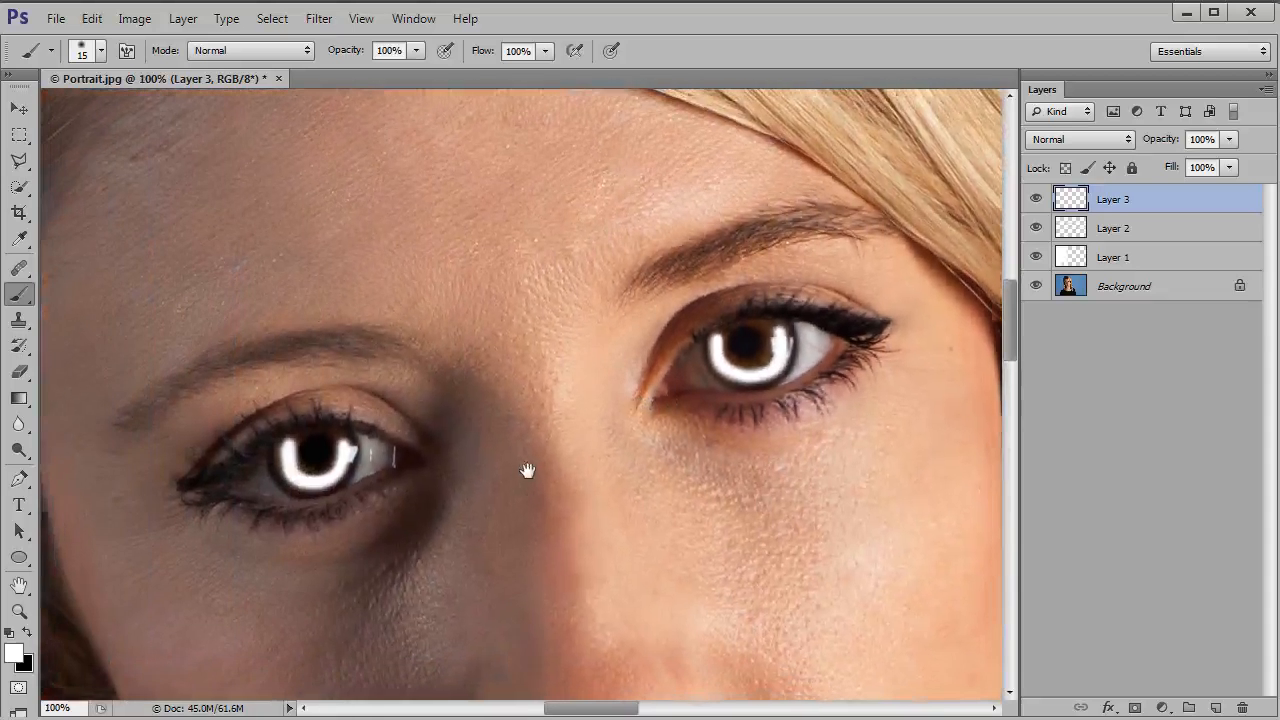
drag(520, 475, 529, 467)
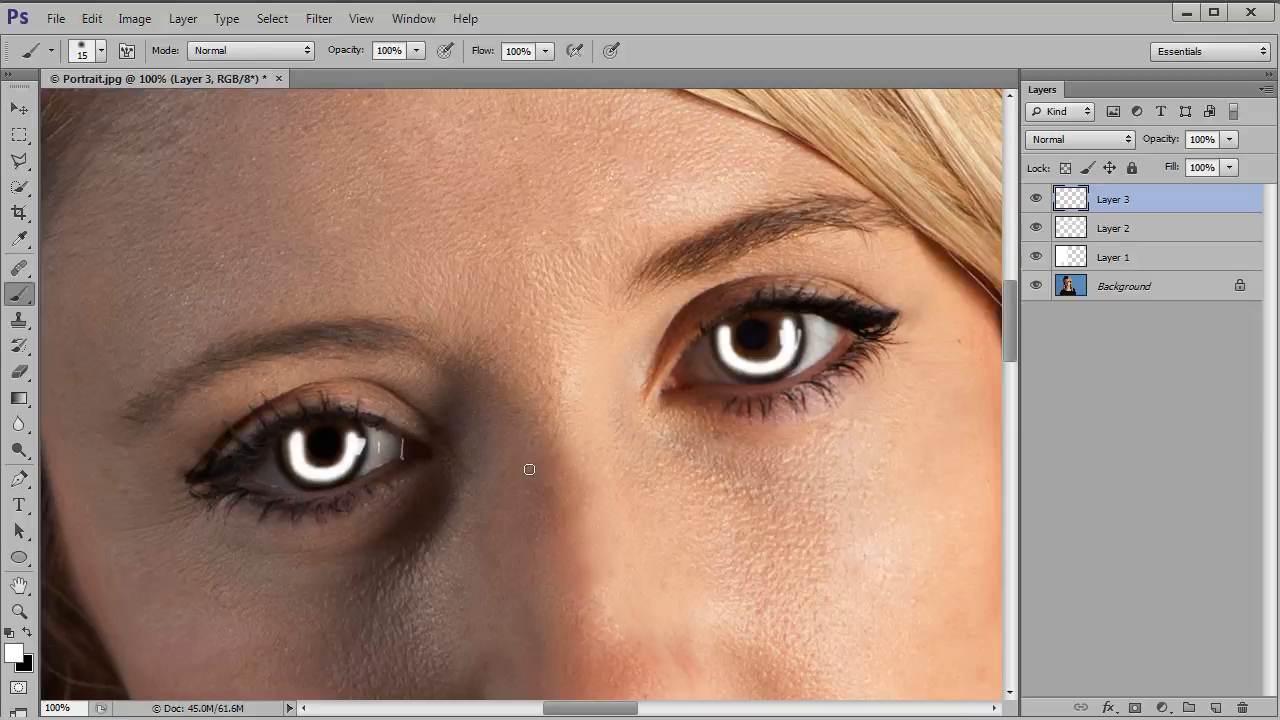
click(1090, 140)
click(1084, 402)
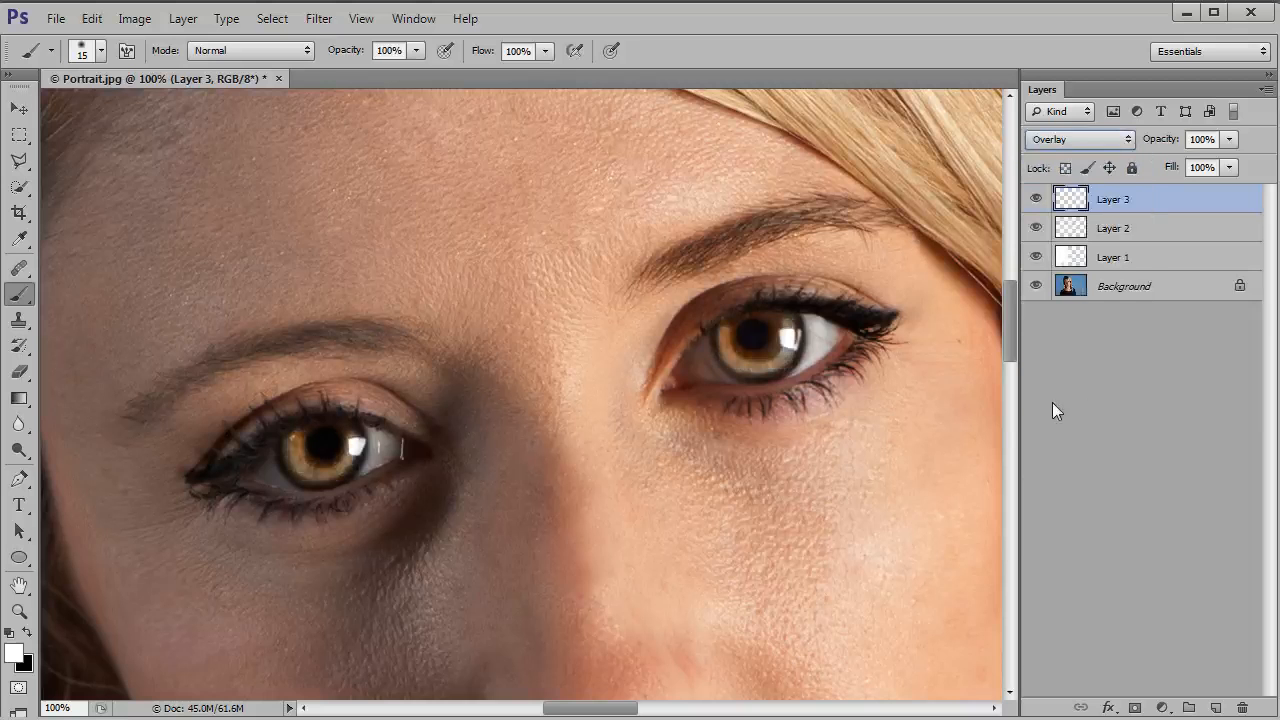
click(1229, 139)
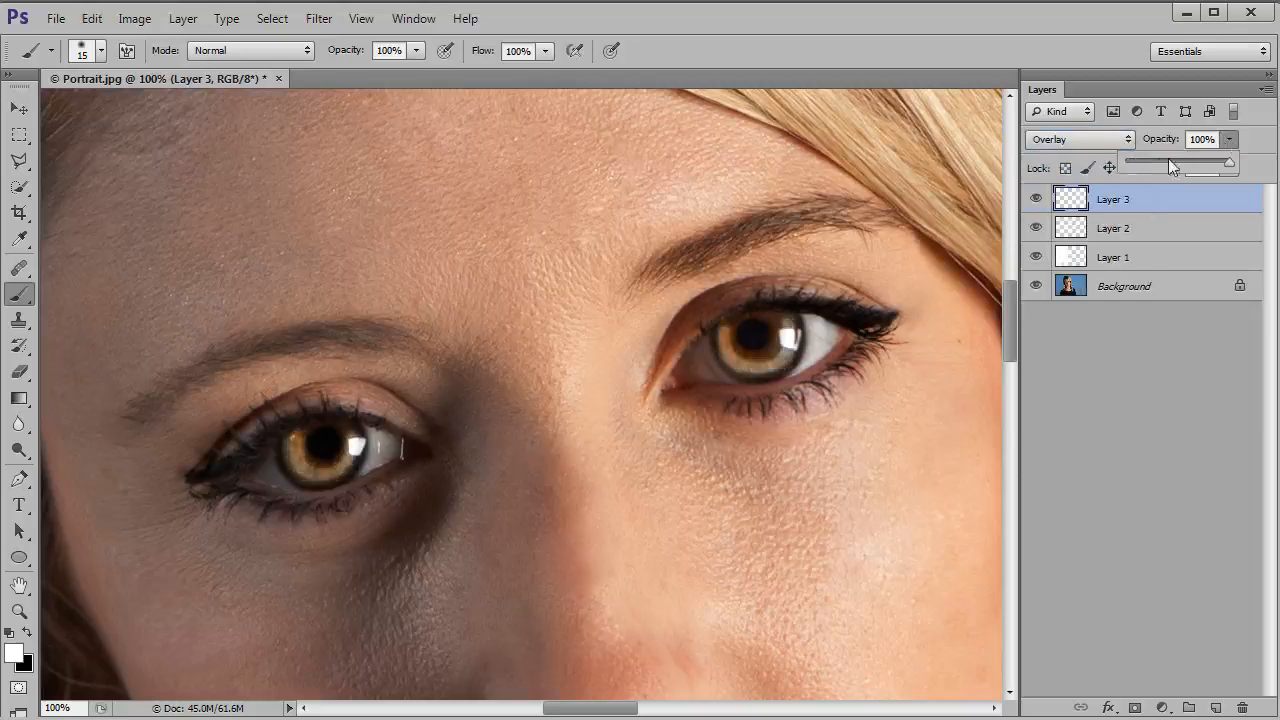
drag(1152, 160, 1152, 162)
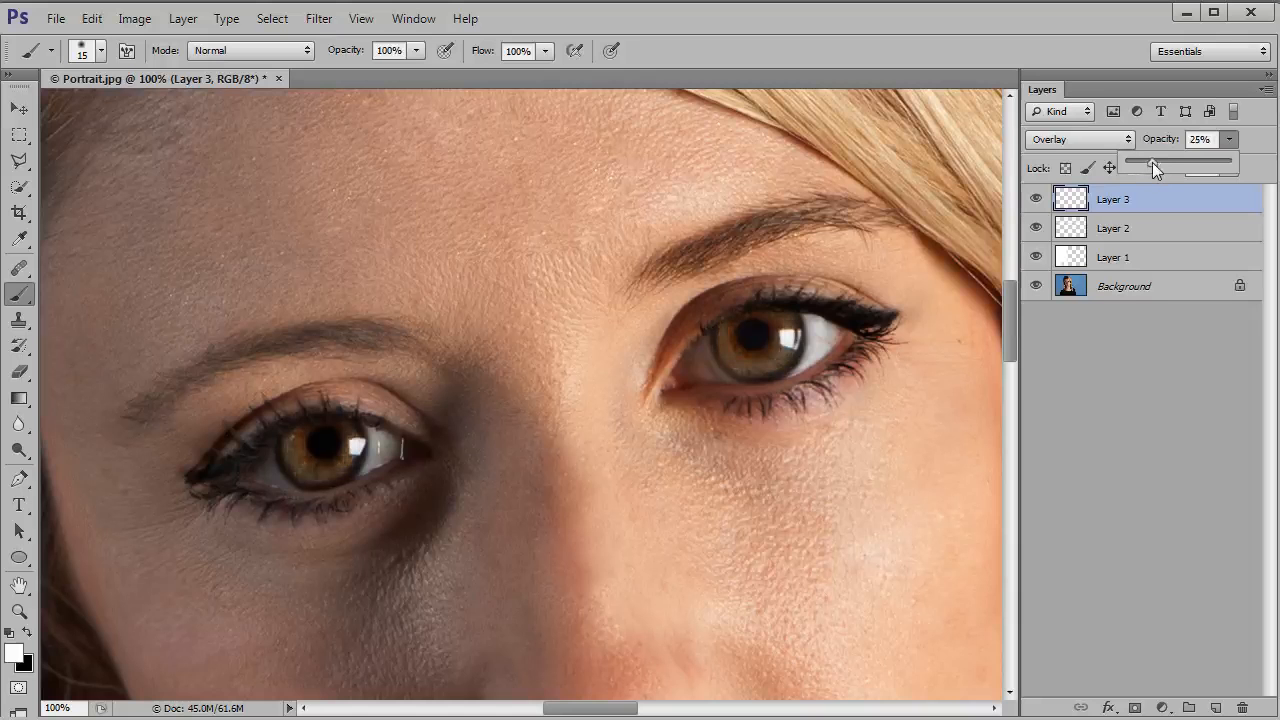
Step: Compare the eyes with and without the iris brightening by toggling the visibility of Layer 3 repeatedly
click(1036, 199)
click(1037, 200)
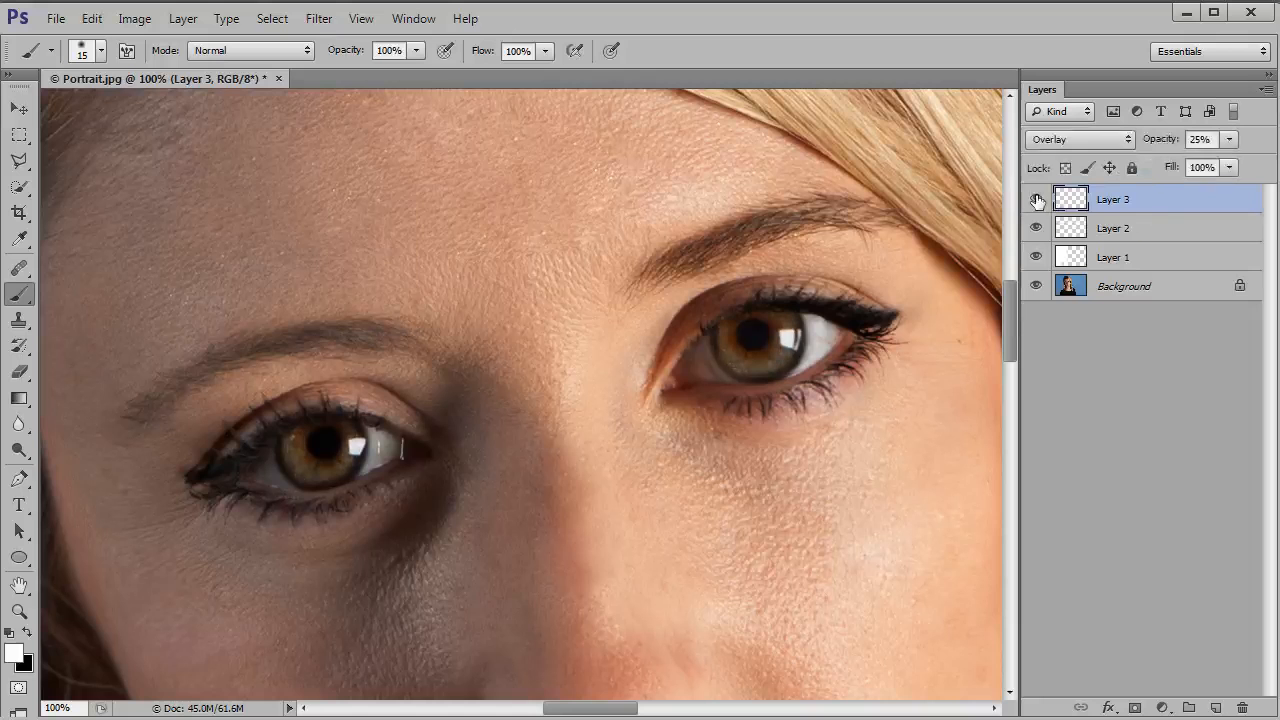
click(1037, 200)
click(1037, 200)
click(1037, 200)
click(1037, 200)
click(1037, 200)
click(1037, 200)
click(1037, 200)
click(1037, 200)
click(1037, 200)
click(1037, 200)
Step: Soften the iris strokes on Layer 3 with a Gaussian Blur of 2.2 pixels radius and return to the Brush tool
click(336, 14)
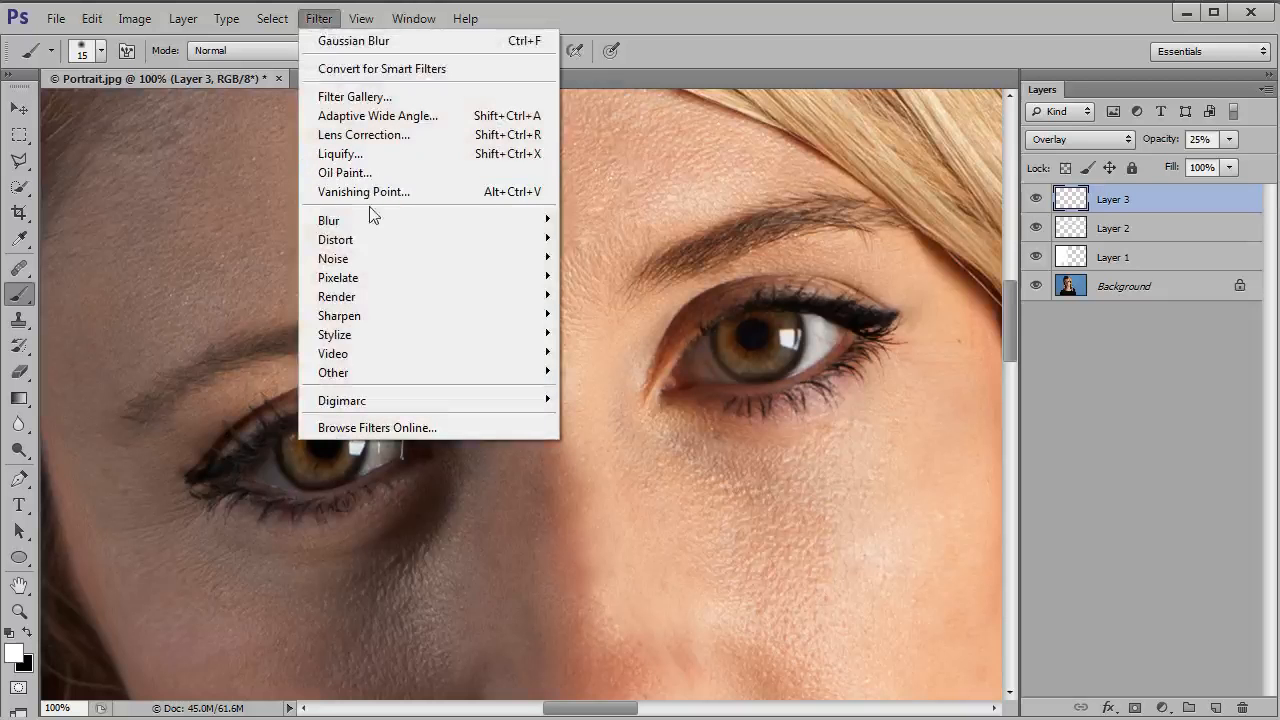
mouse_move(505, 218)
click(614, 361)
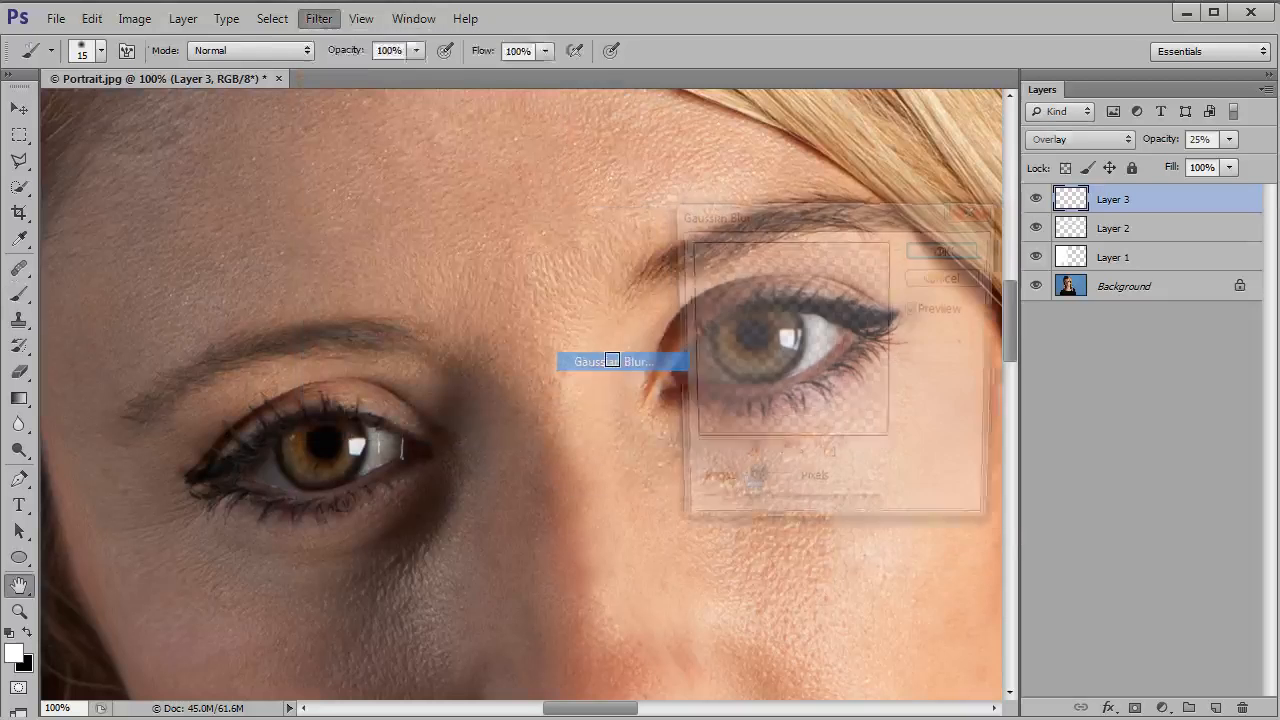
drag(715, 514, 714, 514)
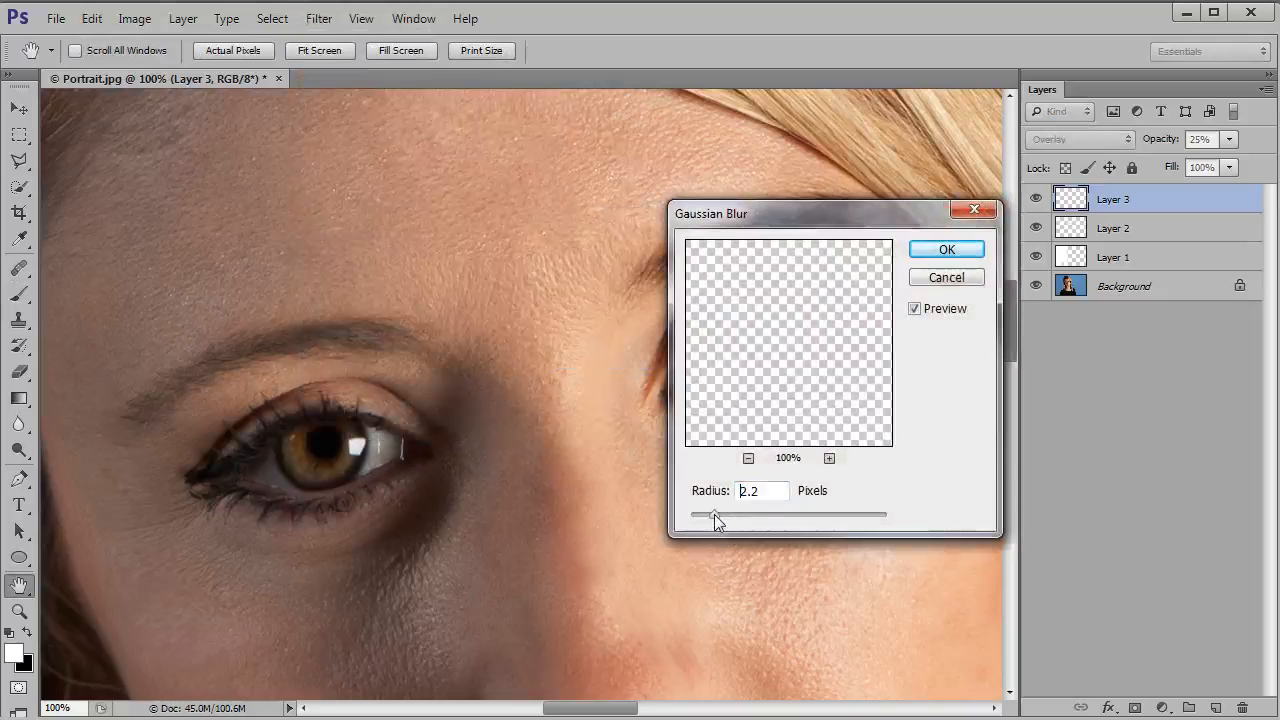
click(947, 252)
key(b)
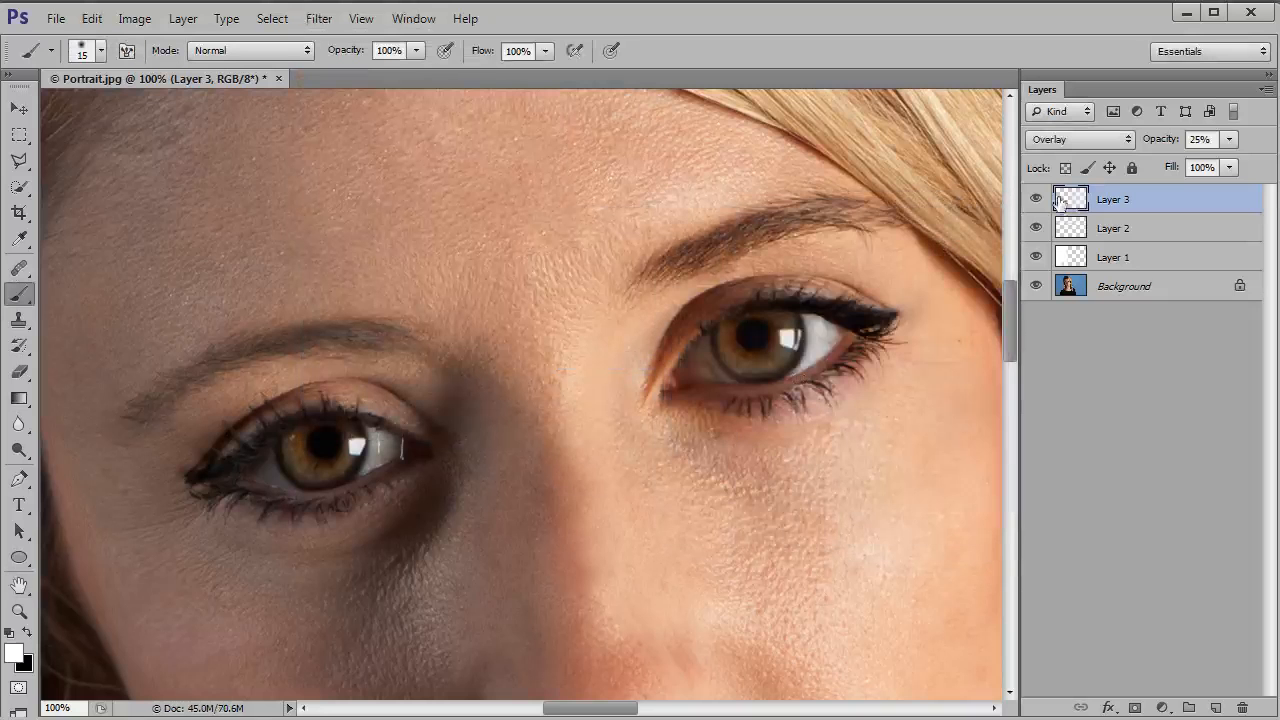
Step: Check the blurred iris highlights by hiding and showing Layer 3
click(1037, 200)
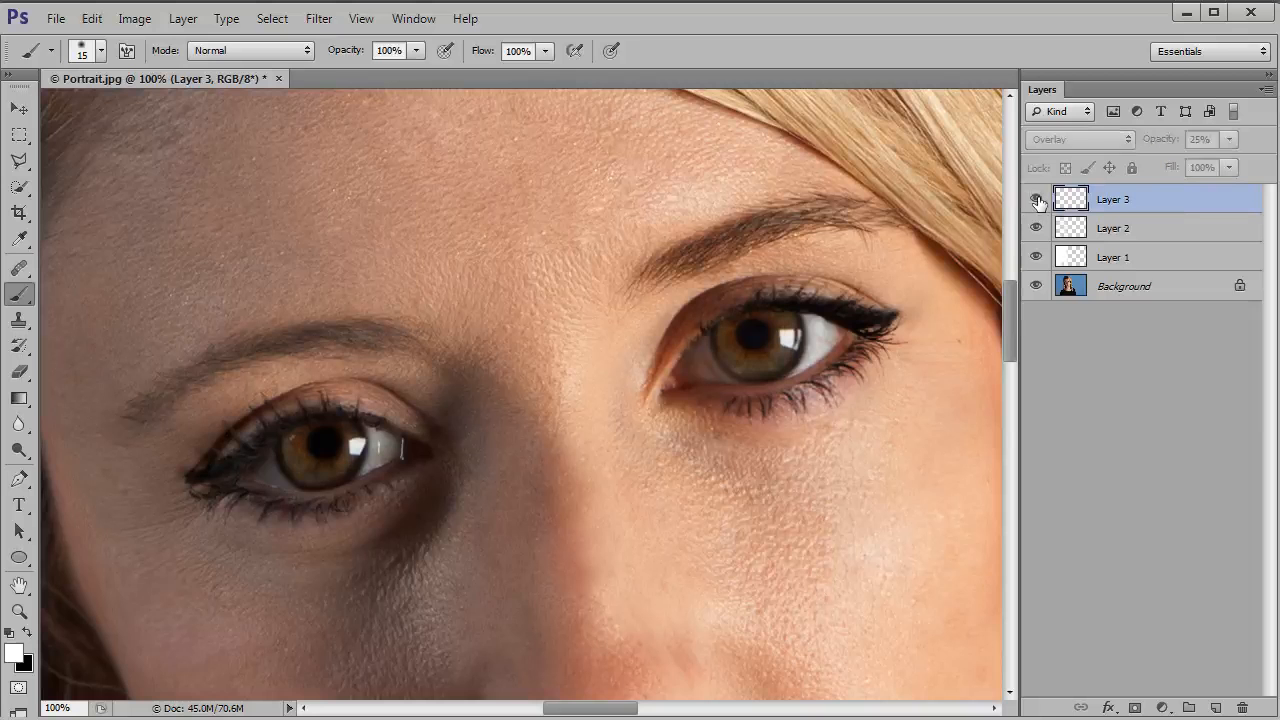
click(1037, 200)
click(1037, 200)
click(1037, 200)
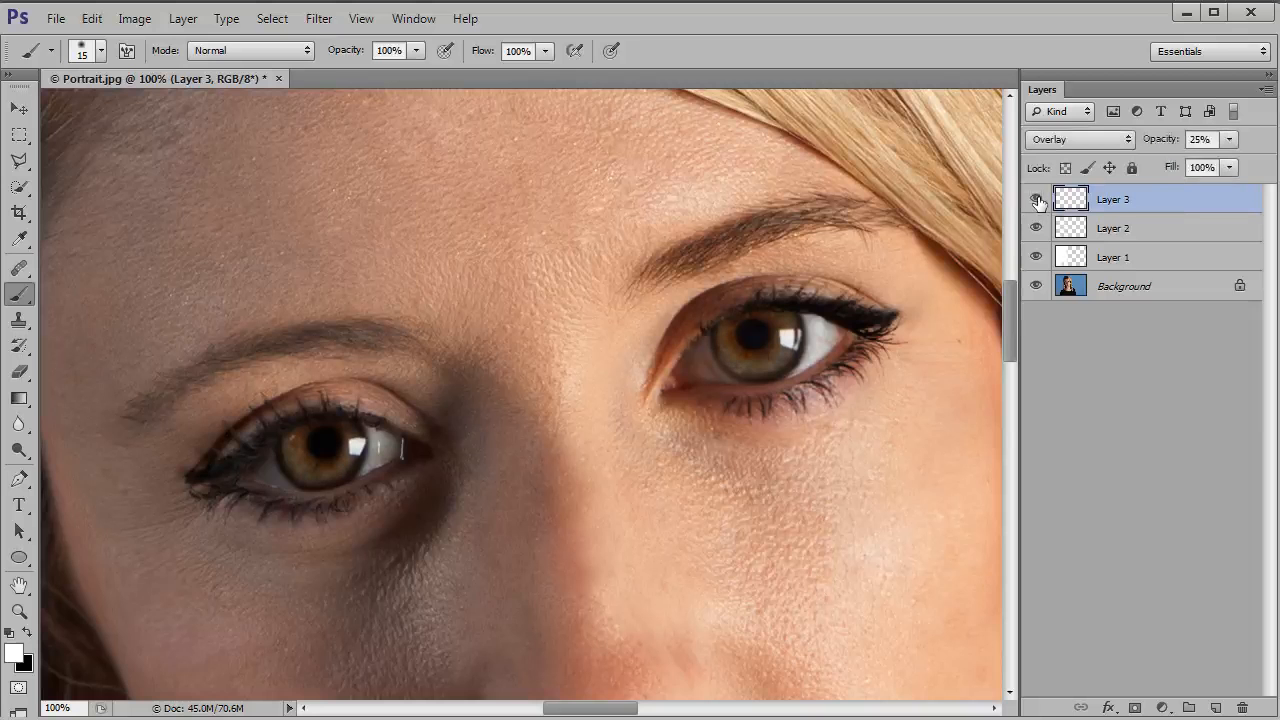
click(1036, 200)
click(1036, 200)
Step: Add a Vibrance adjustment layer above Layer 3 with vibrance +90 and saturation +26
click(1164, 708)
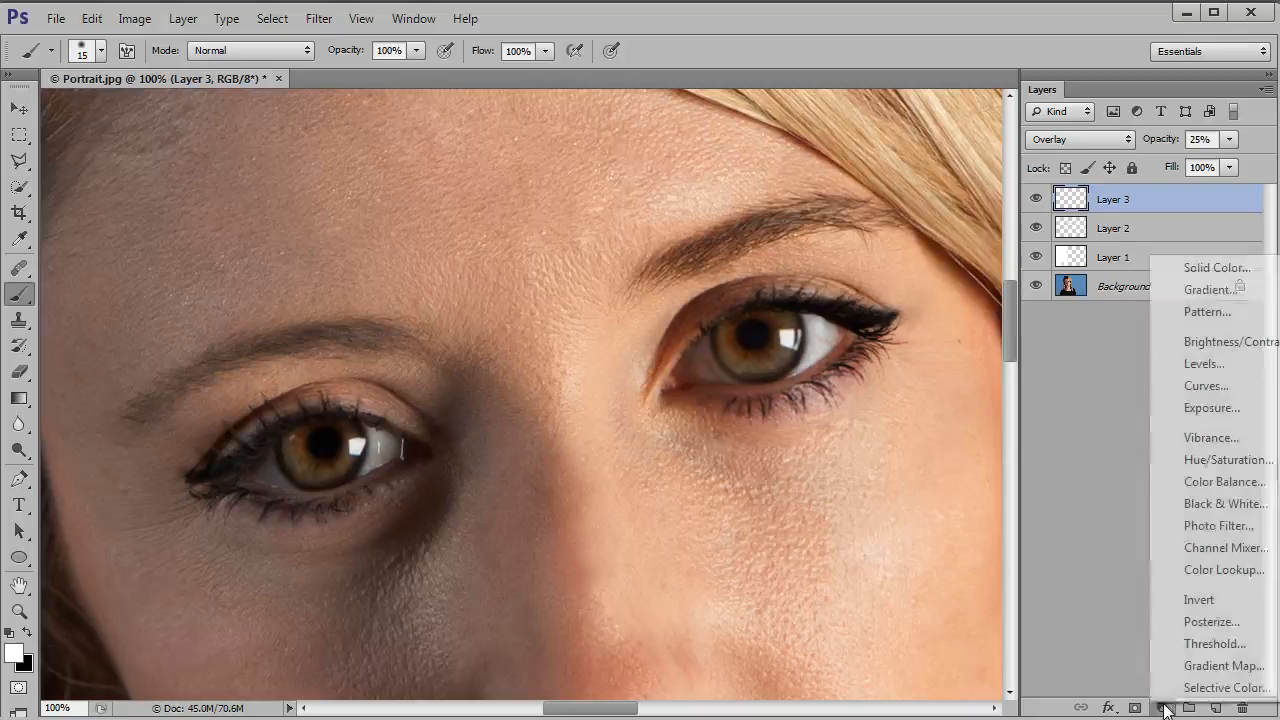
click(1183, 437)
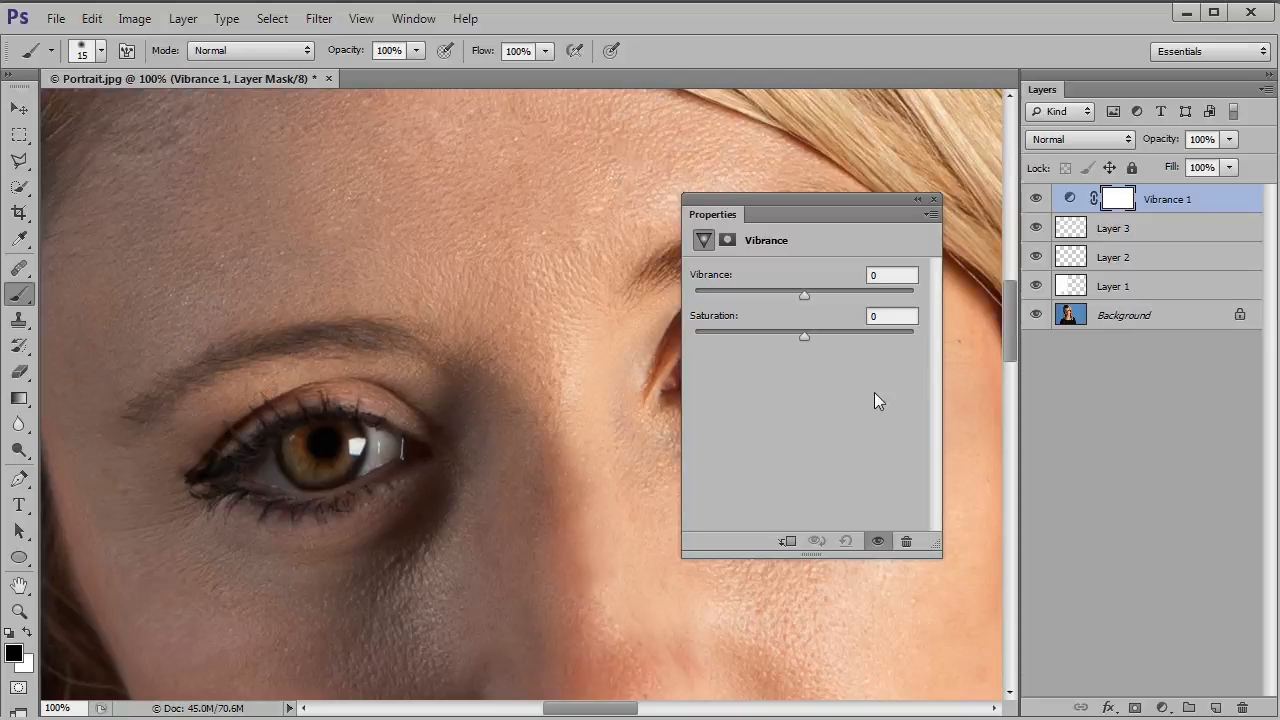
drag(803, 295, 898, 297)
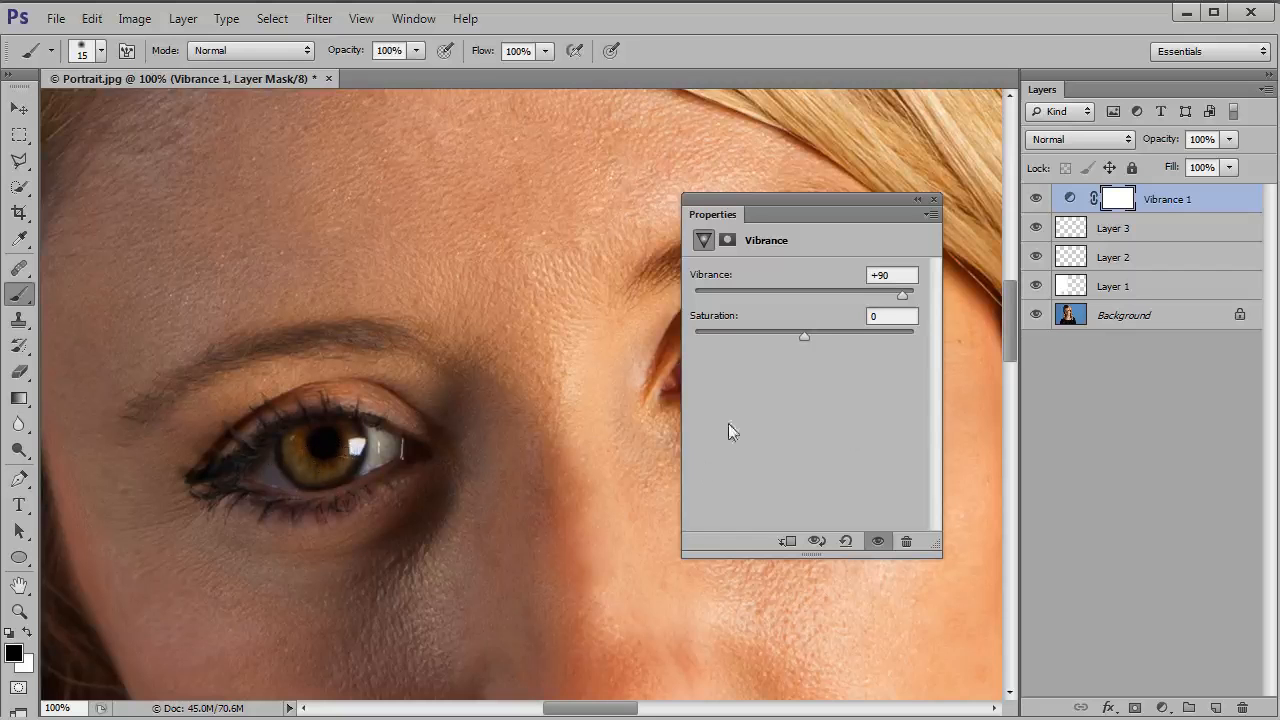
drag(800, 332, 833, 336)
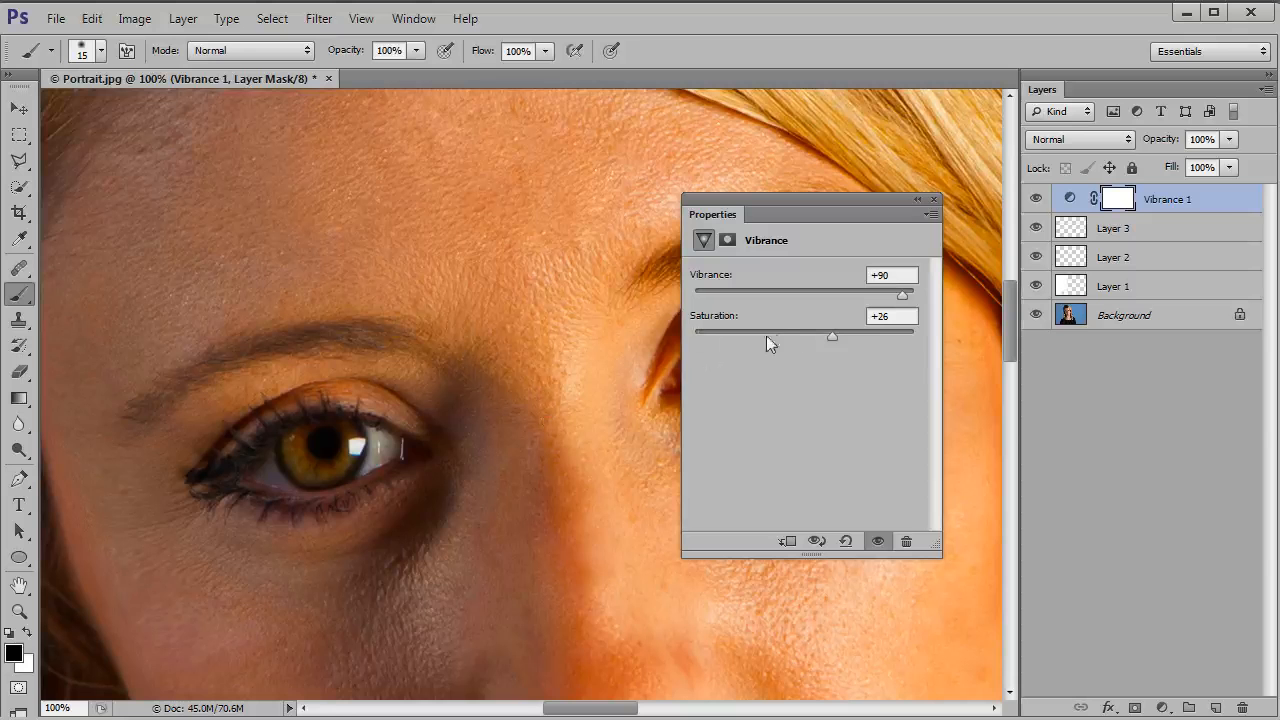
click(933, 199)
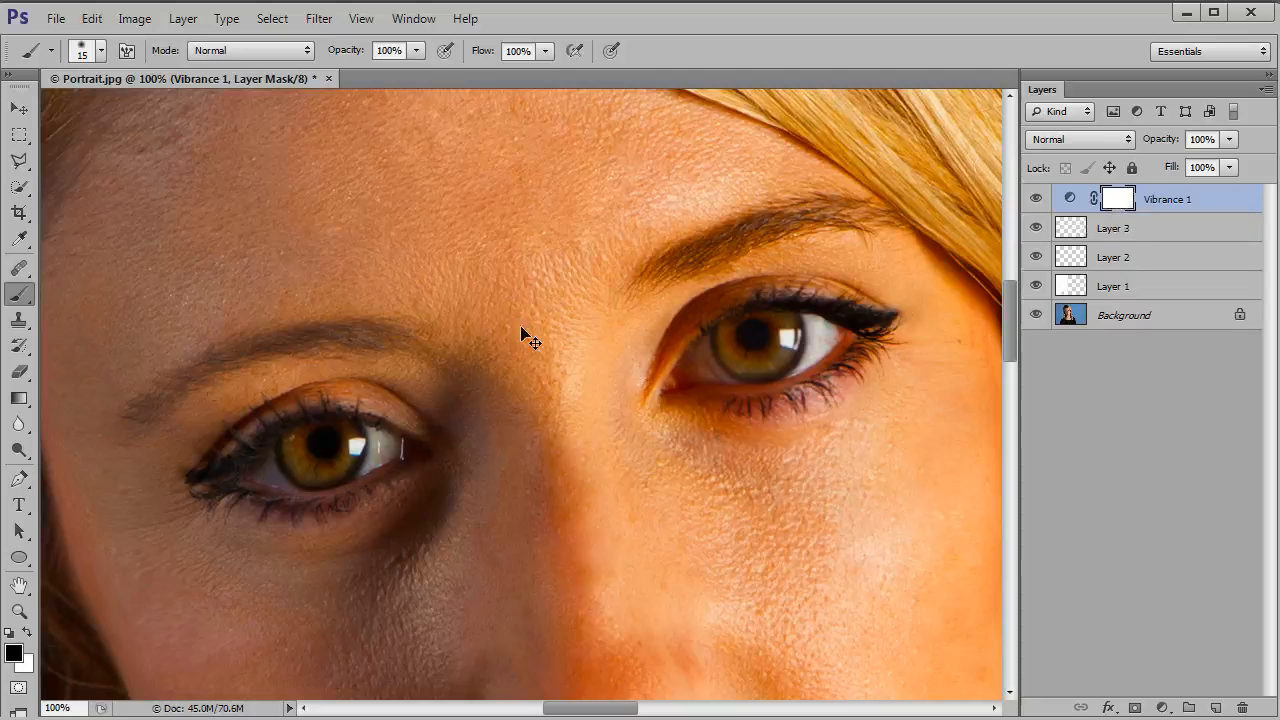
Step: Invert the Vibrance layer's mask to black and paint white over both irises to restrict the colour boost to them
key(ctrl+i)
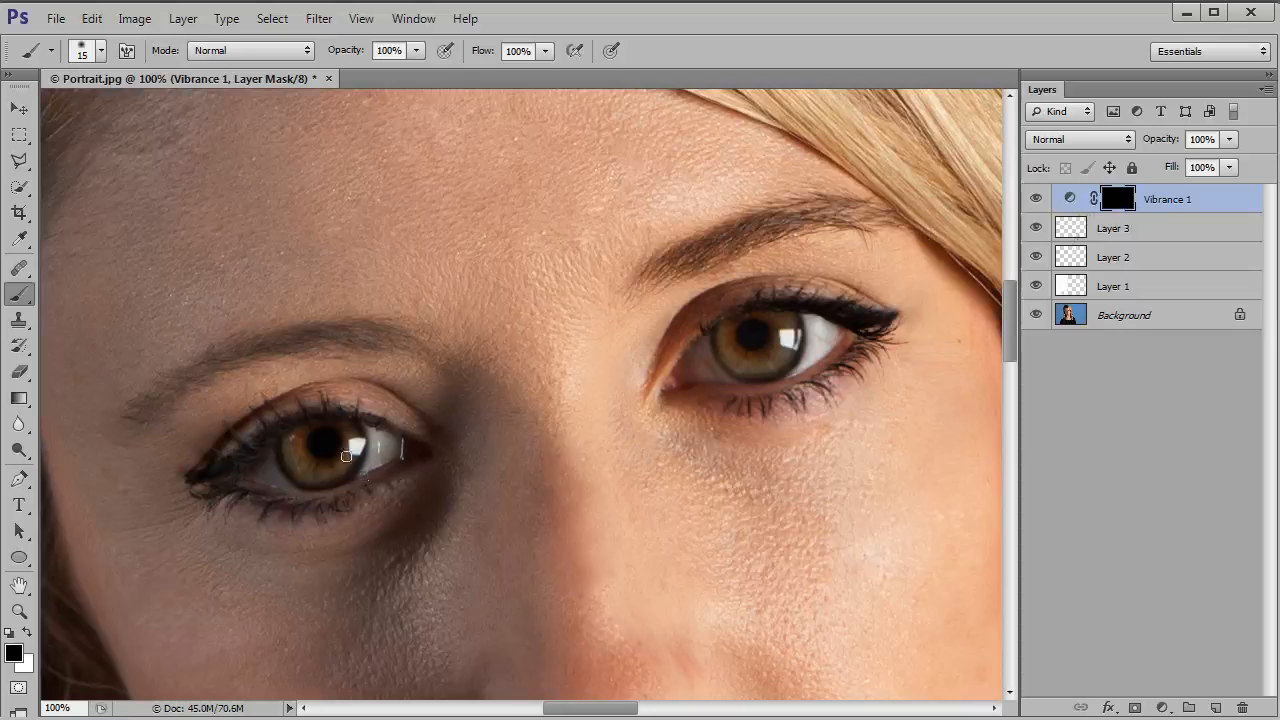
click(27, 632)
key(bracketright)
key(bracketright)
mouse_move(298, 447)
mouse_down()
mouse_move(325, 472)
mouse_move(350, 438)
mouse_move(352, 458)
mouse_move(327, 470)
mouse_move(296, 440)
mouse_up()
key(bracketleft)
mouse_move(730, 350)
mouse_down()
mouse_move(731, 329)
mouse_move(754, 349)
mouse_move(783, 322)
mouse_move(788, 350)
mouse_move(740, 358)
mouse_move(728, 345)
mouse_move(772, 352)
mouse_move(785, 332)
mouse_move(775, 364)
mouse_move(741, 355)
mouse_up()
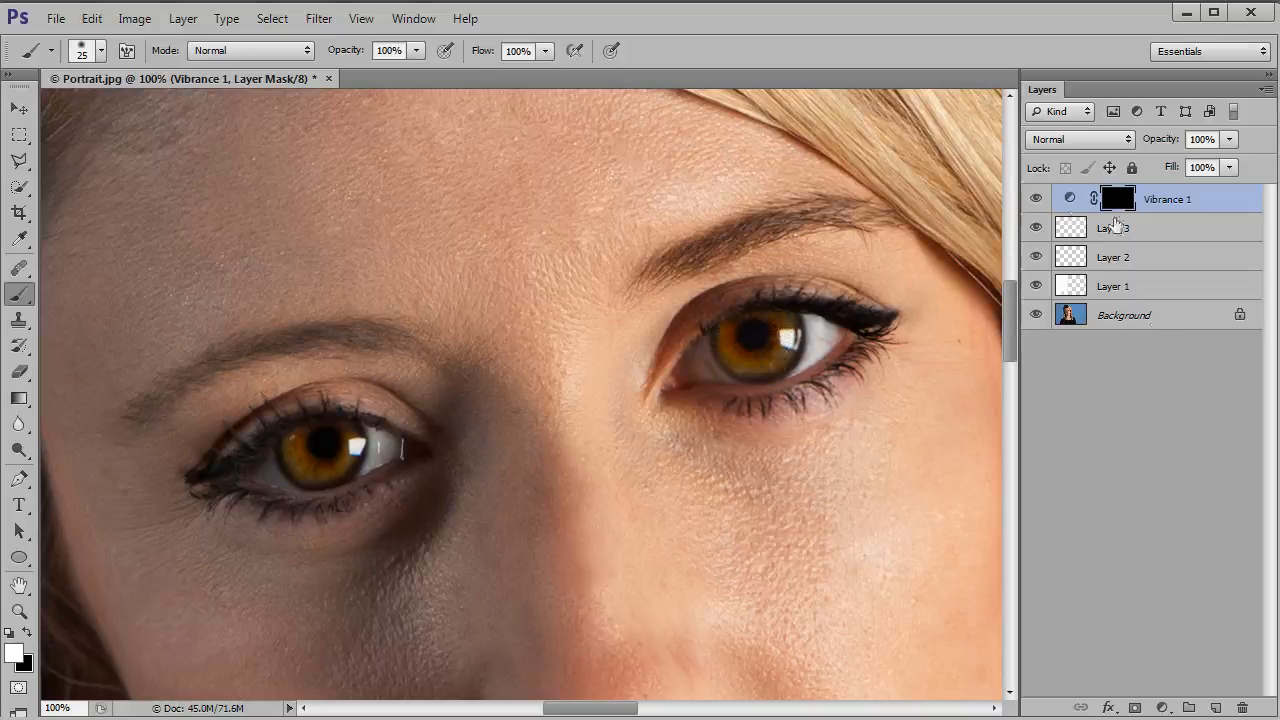
Step: Compare the iris colour with and without the Vibrance adjustment by toggling its visibility
click(1036, 199)
click(1036, 199)
click(1036, 199)
click(1036, 199)
Step: Compare the whole face before and after the retouching by hiding and restoring all layers except the Background
key(ctrl+minus)
key(ctrl+minus)
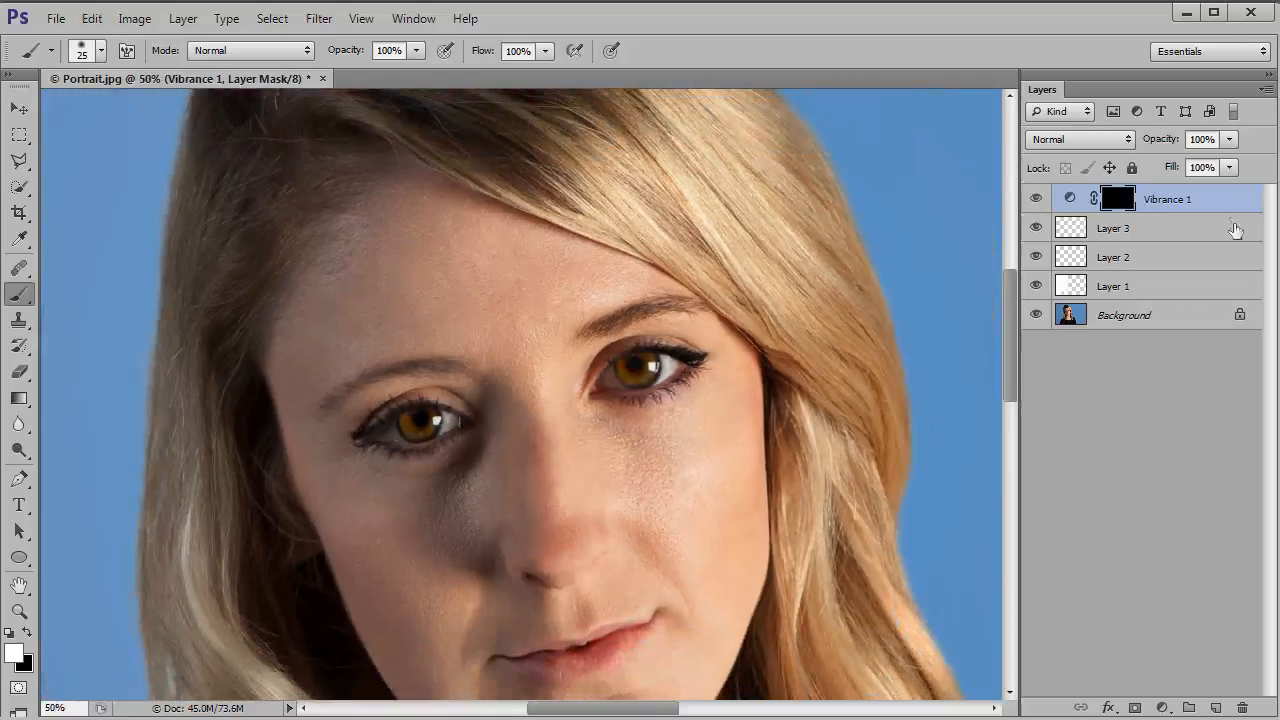
drag(1007, 363, 1012, 380)
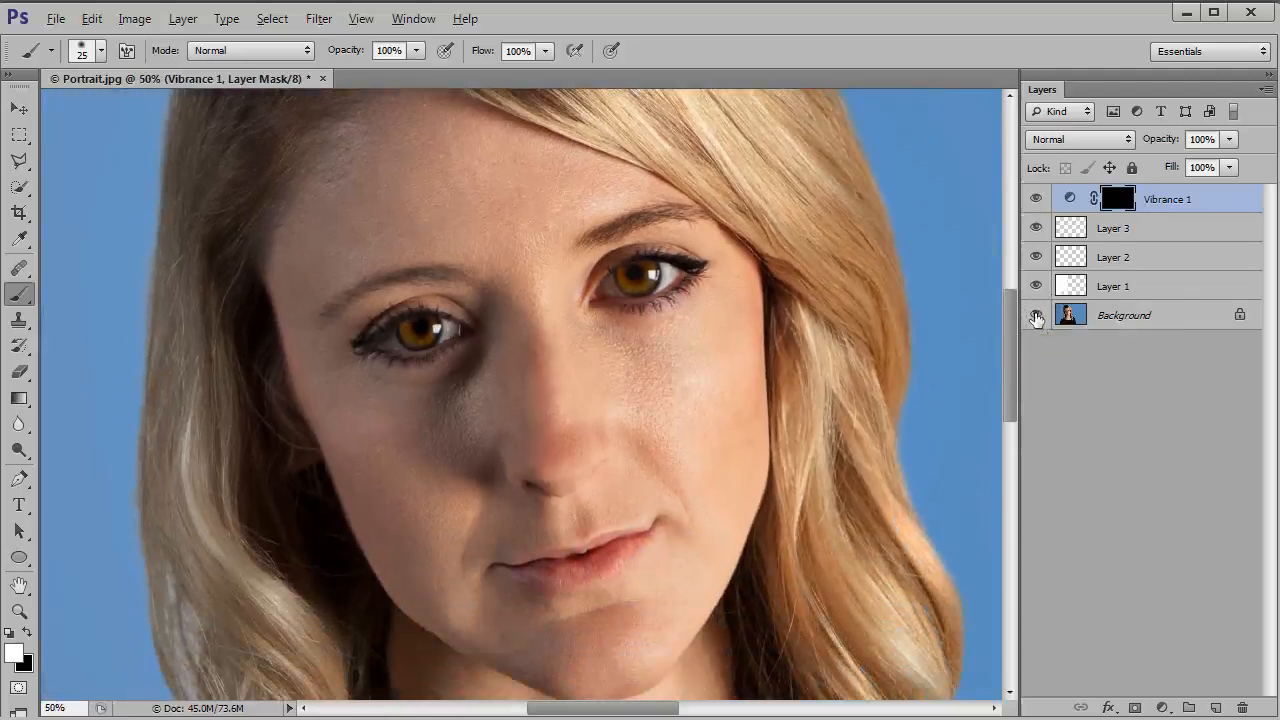
alt+click(1036, 315)
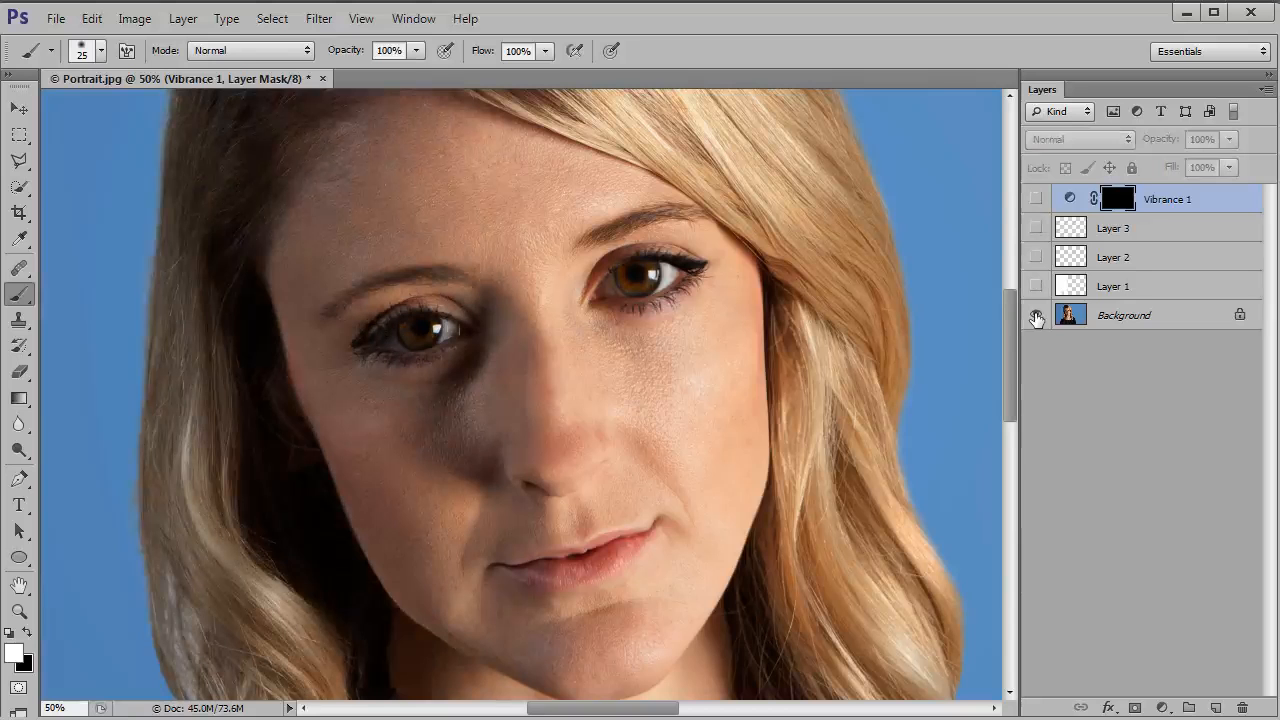
alt+click(1036, 317)
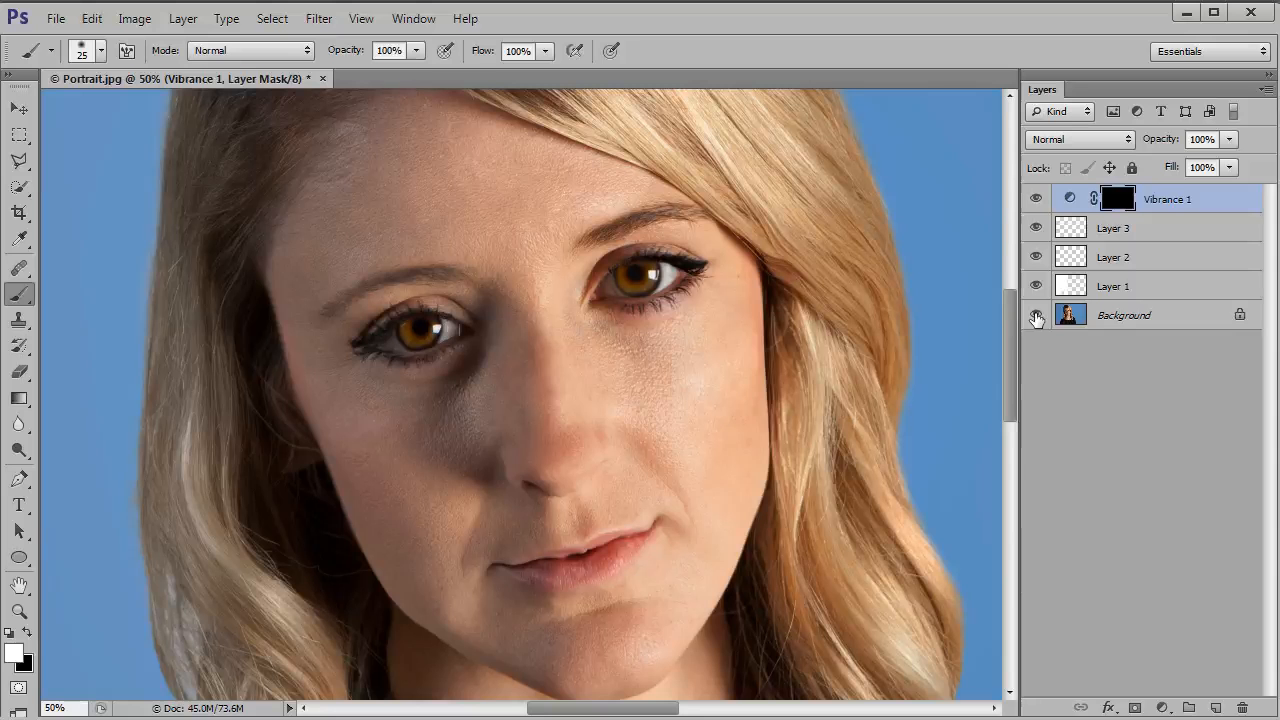
Step: Add a new layer above the Vibrance adjustment and paint white highlights along the nose bridge and over both cheeks
drag(1011, 388, 1012, 395)
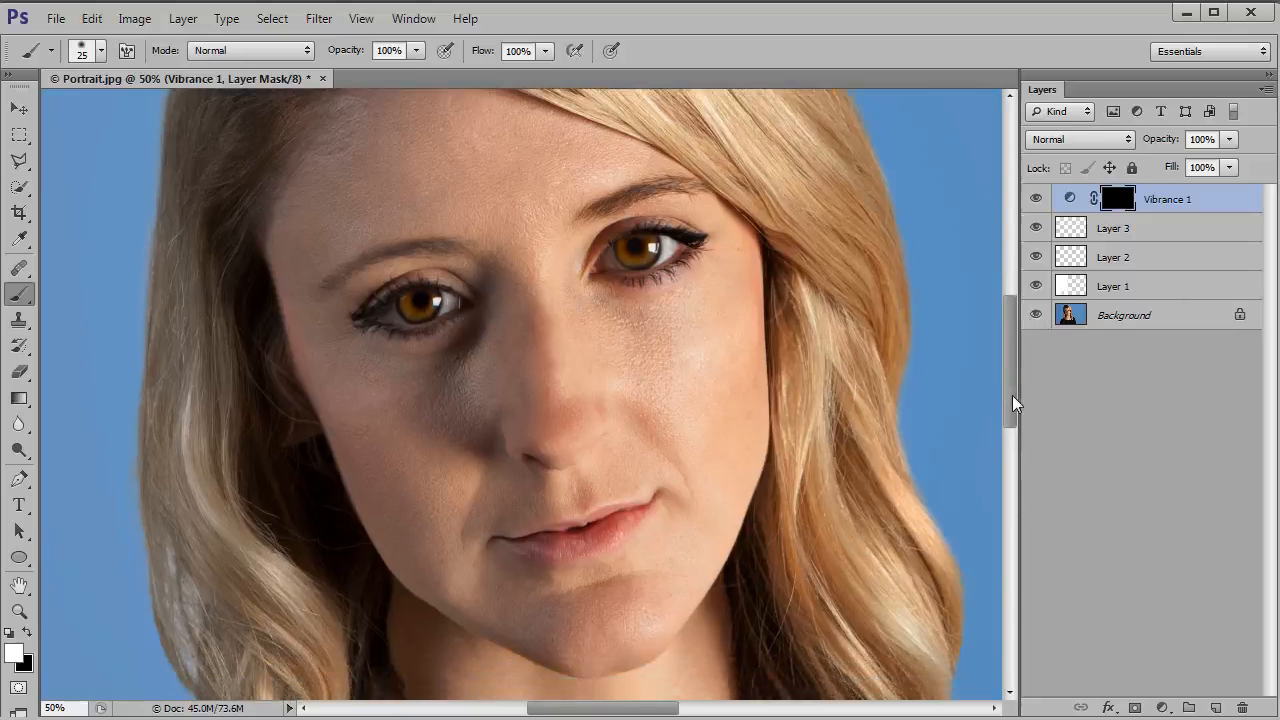
click(1216, 704)
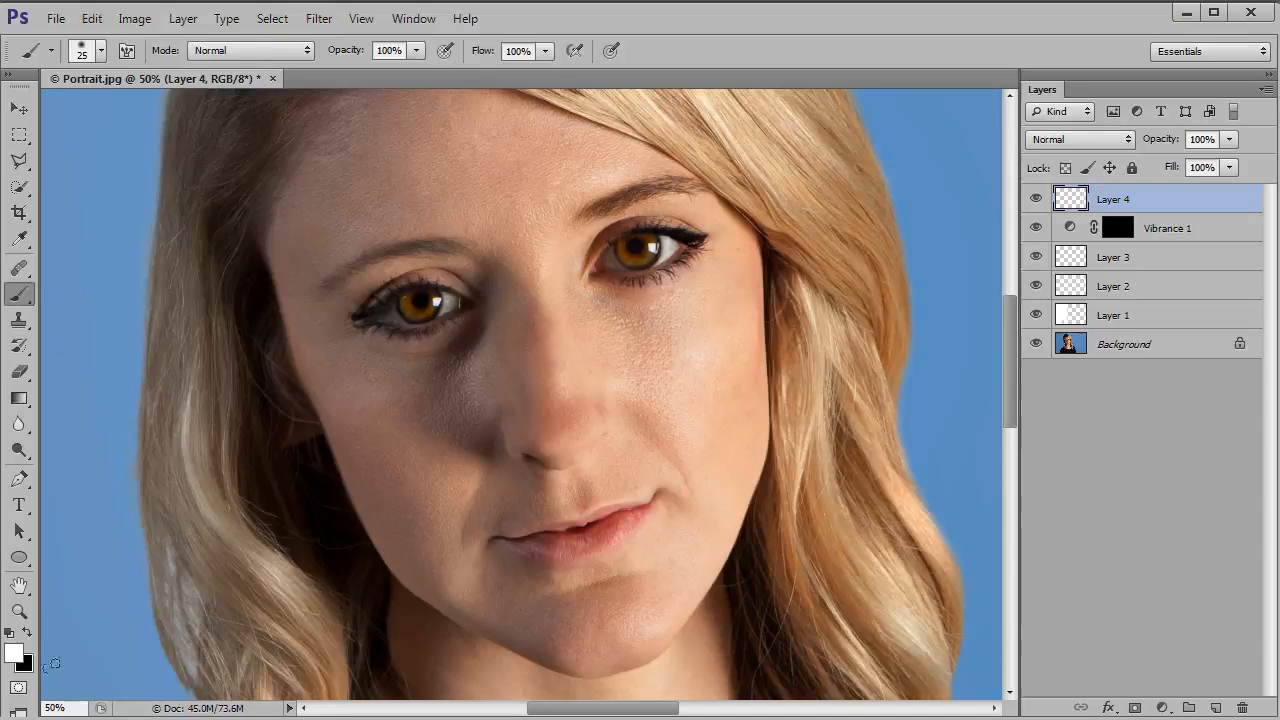
click(14, 655)
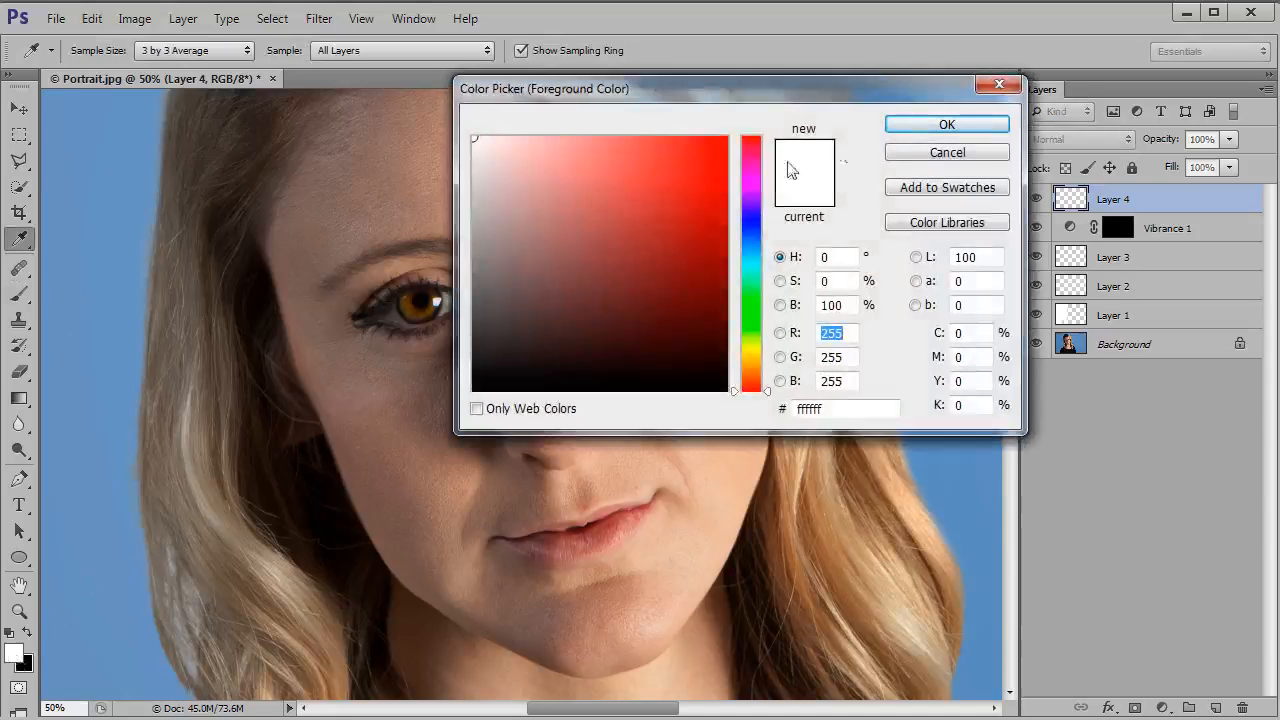
click(922, 156)
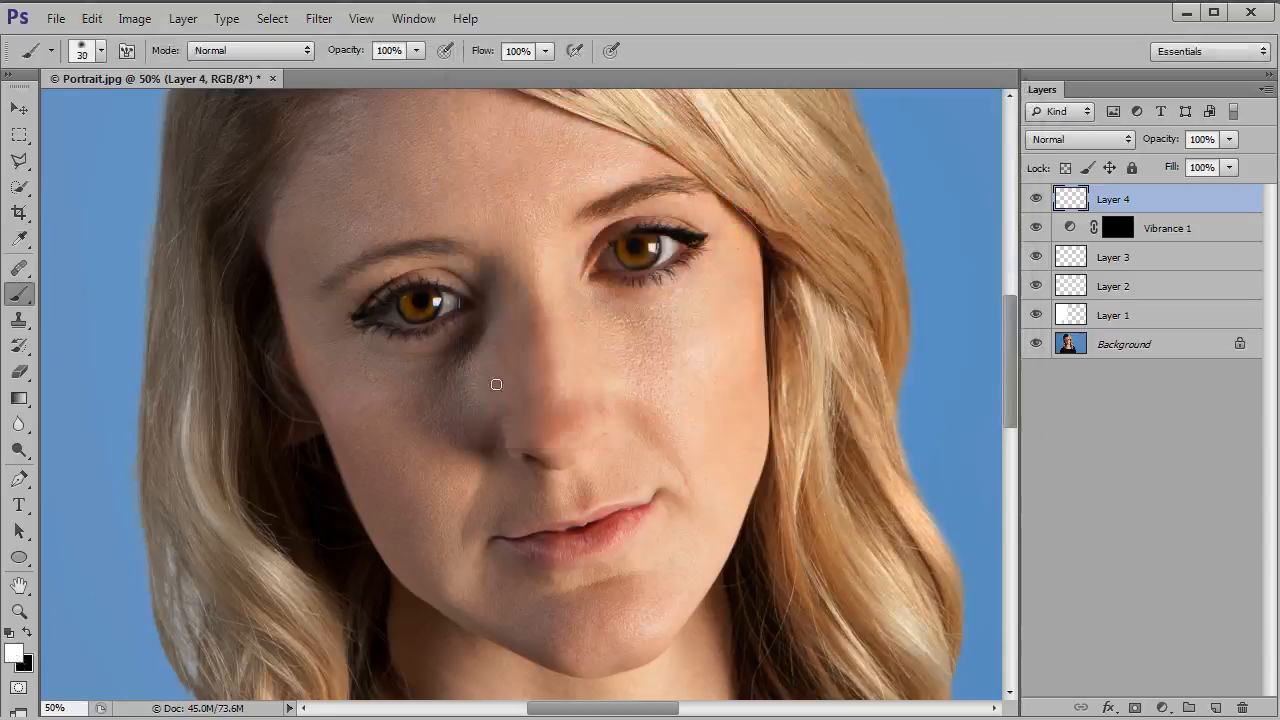
key(bracketright)
key(bracketright)
key(bracketright)
key(bracketright)
key(bracketright)
key(bracketleft)
click(532, 272)
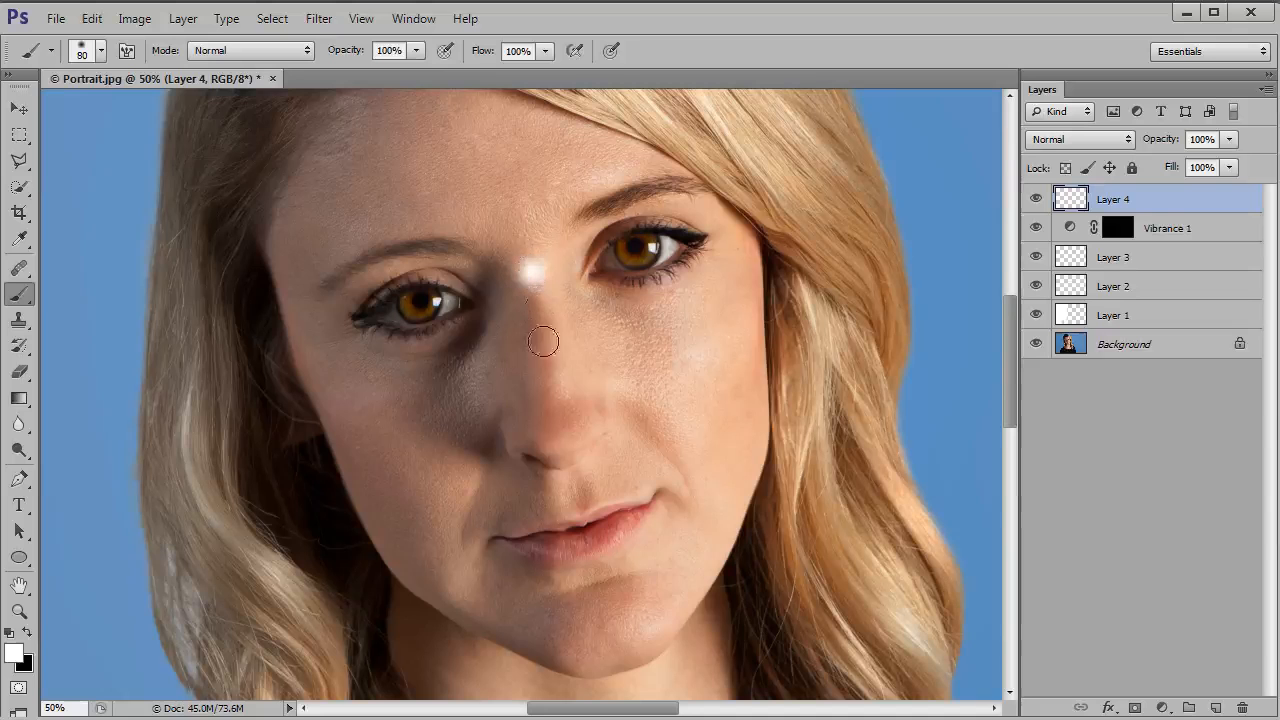
shift+click(557, 425)
mouse_move(626, 346)
mouse_down()
mouse_move(698, 334)
mouse_move(704, 350)
mouse_move(691, 398)
mouse_move(630, 362)
mouse_move(687, 374)
mouse_move(625, 355)
mouse_move(698, 333)
mouse_move(682, 396)
mouse_move(622, 344)
mouse_move(702, 332)
mouse_move(697, 382)
mouse_move(623, 392)
mouse_up()
mouse_move(391, 380)
mouse_down()
mouse_move(467, 379)
mouse_move(454, 472)
mouse_move(395, 418)
mouse_move(430, 396)
mouse_move(438, 444)
mouse_move(455, 385)
mouse_move(448, 432)
mouse_move(395, 403)
mouse_move(466, 382)
mouse_move(385, 412)
mouse_move(449, 460)
mouse_move(470, 384)
mouse_move(391, 406)
mouse_up()
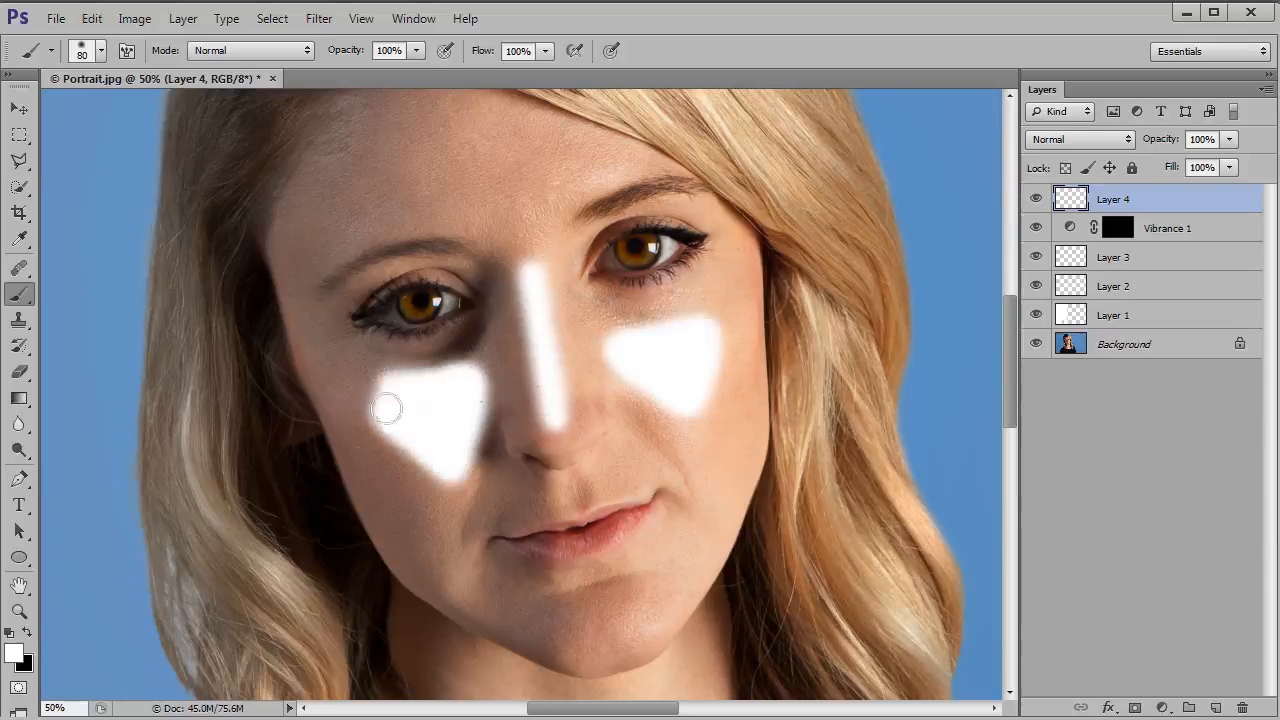
mouse_move(624, 371)
mouse_down()
mouse_move(683, 400)
mouse_move(711, 334)
mouse_move(611, 349)
mouse_move(615, 366)
mouse_up()
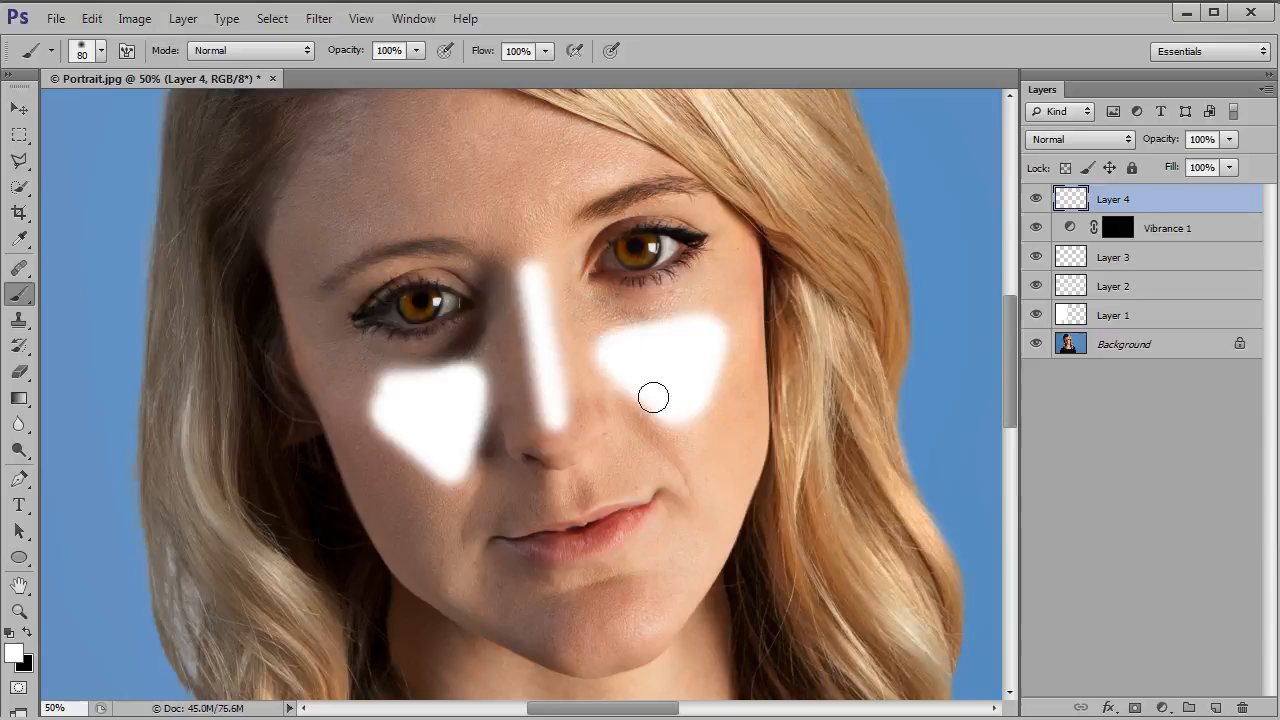
Step: Extend the white highlights from the cheeks across the upper lip, and paint them along the jaw, chin and forehead
key(bracketleft)
mouse_move(647, 411)
mouse_down()
mouse_move(466, 477)
mouse_move(374, 403)
mouse_move(380, 391)
mouse_move(451, 391)
mouse_up()
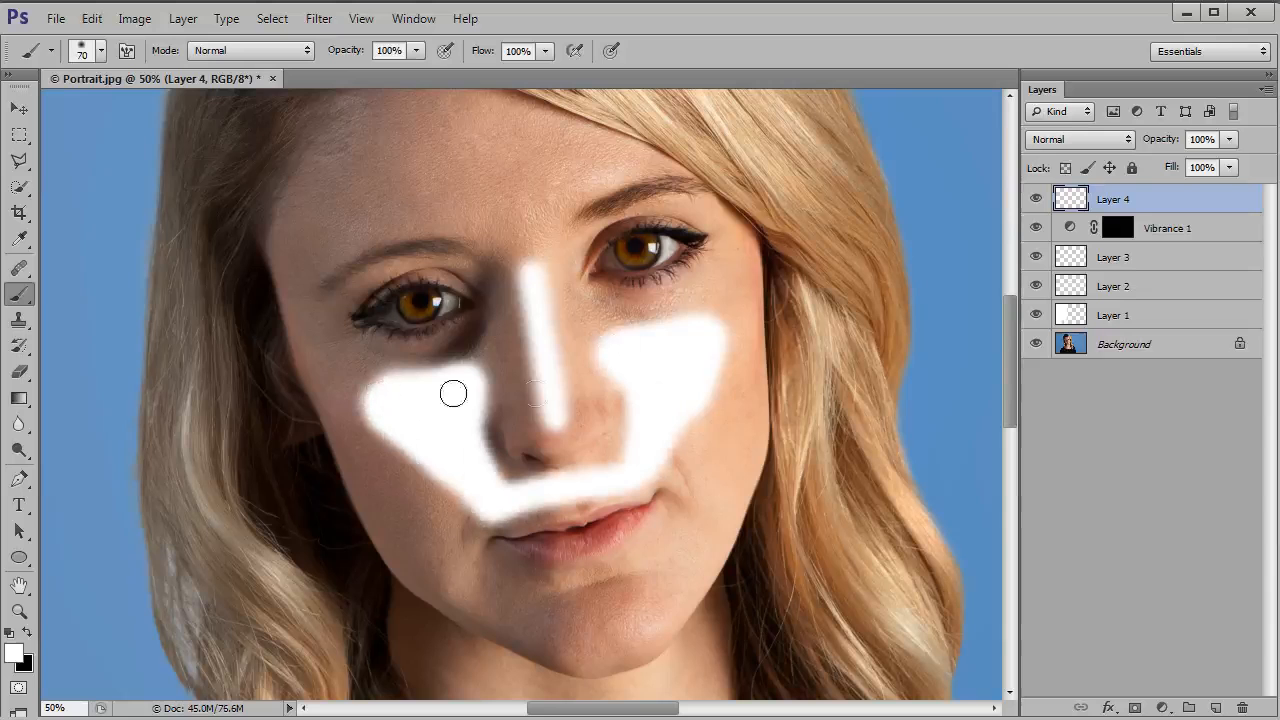
mouse_move(630, 350)
mouse_down()
mouse_move(711, 333)
mouse_move(722, 348)
mouse_move(646, 465)
mouse_up()
mouse_move(442, 576)
mouse_down()
mouse_move(546, 627)
mouse_move(500, 600)
mouse_up()
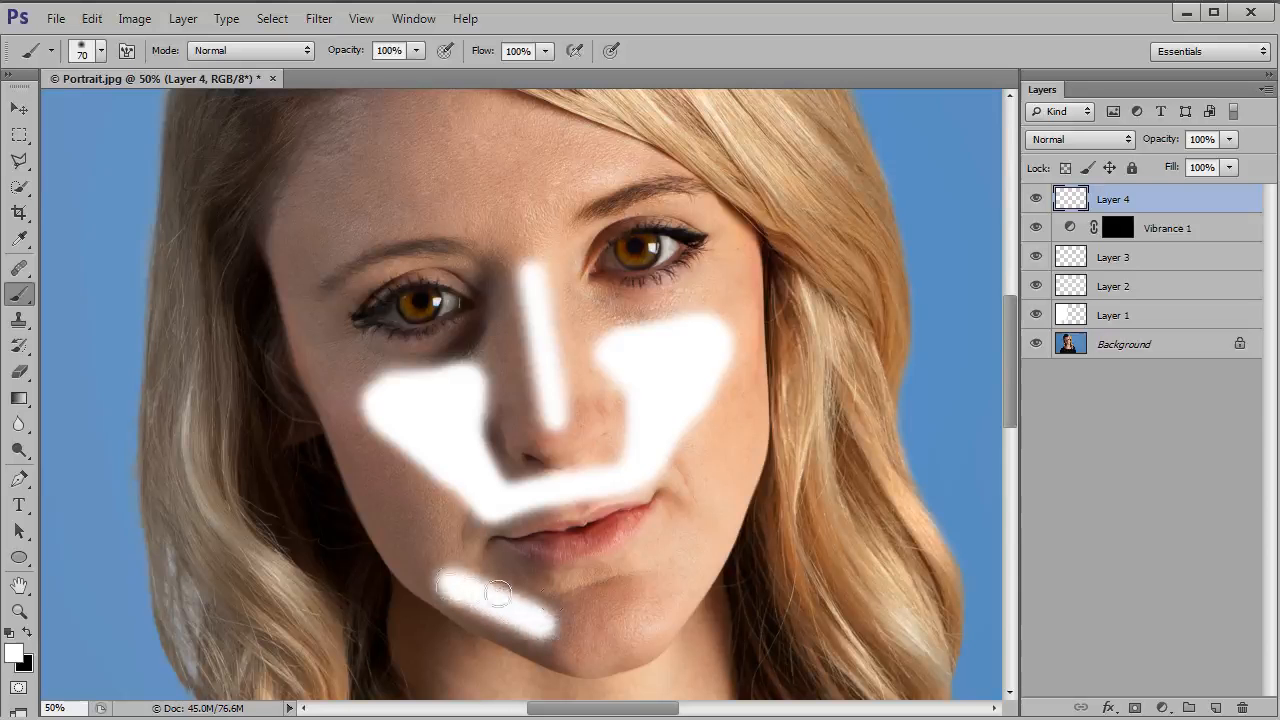
mouse_move(604, 592)
mouse_down()
mouse_move(615, 640)
mouse_move(604, 604)
mouse_move(671, 587)
mouse_move(706, 523)
mouse_up()
drag(706, 523, 707, 541)
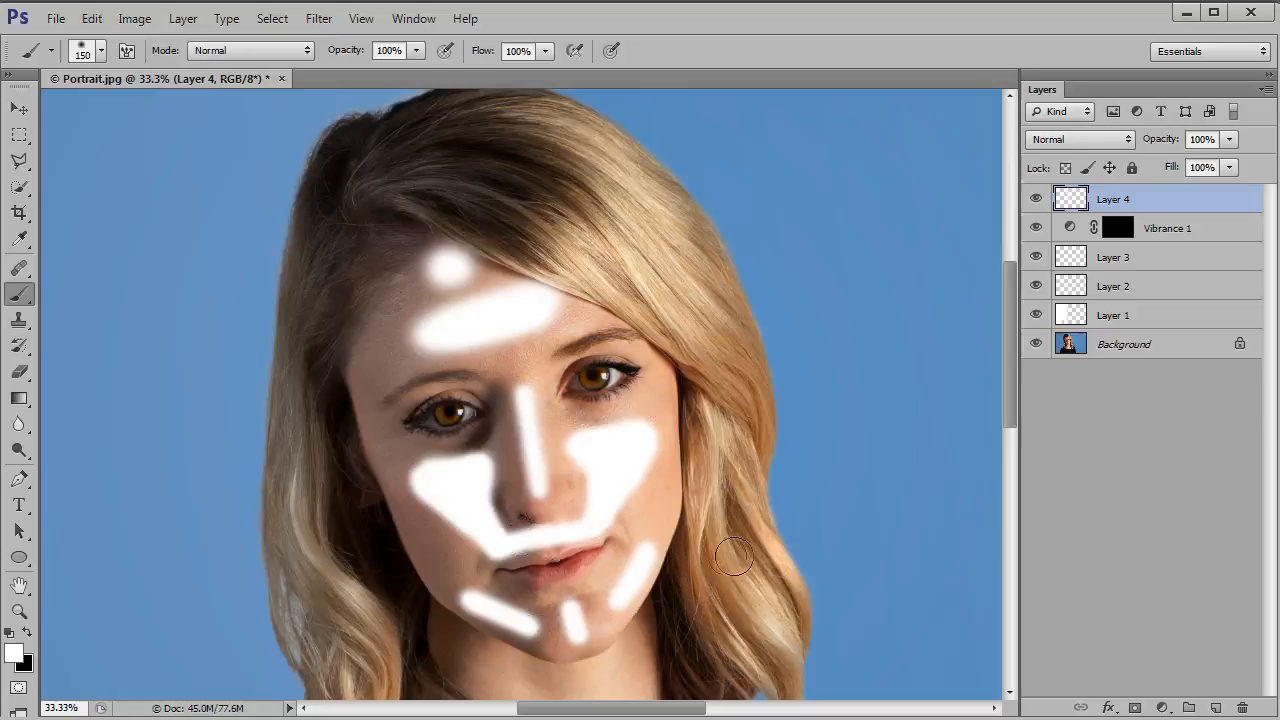
Step: Blend the white highlight layer in Soft Light mode and soften it with a 9.8-pixel Gaussian Blur
click(1120, 139)
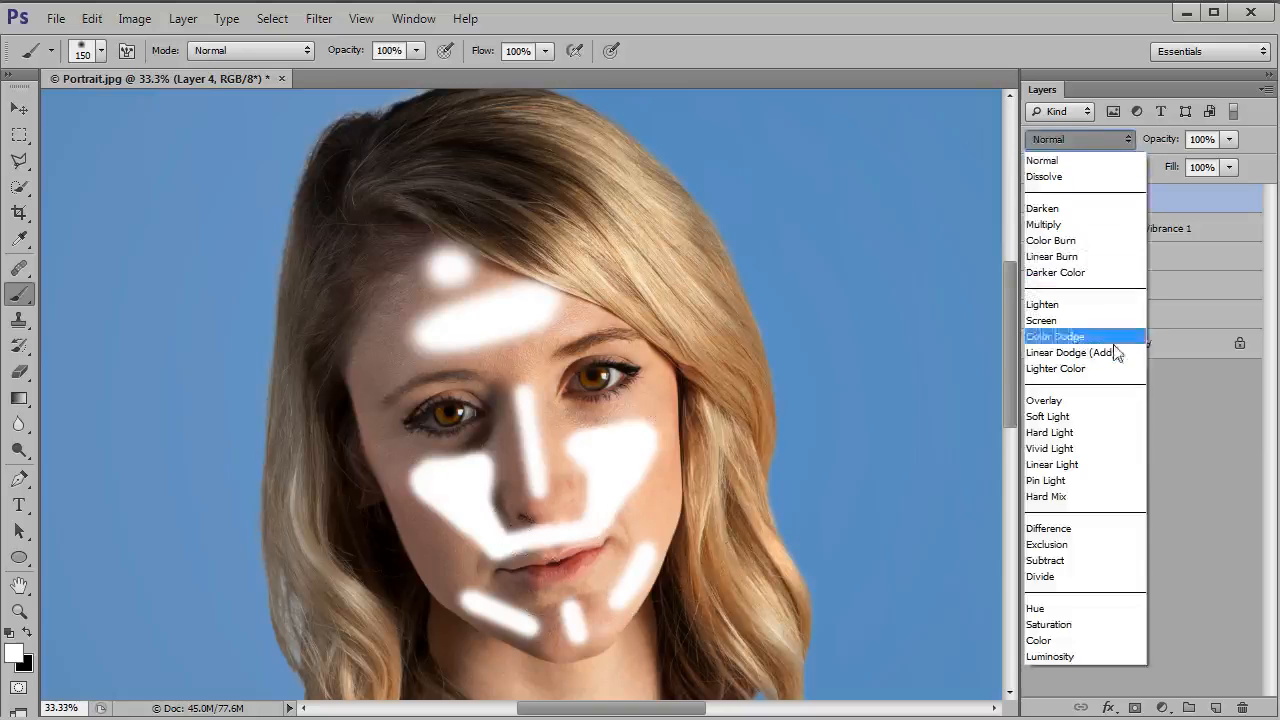
click(1097, 412)
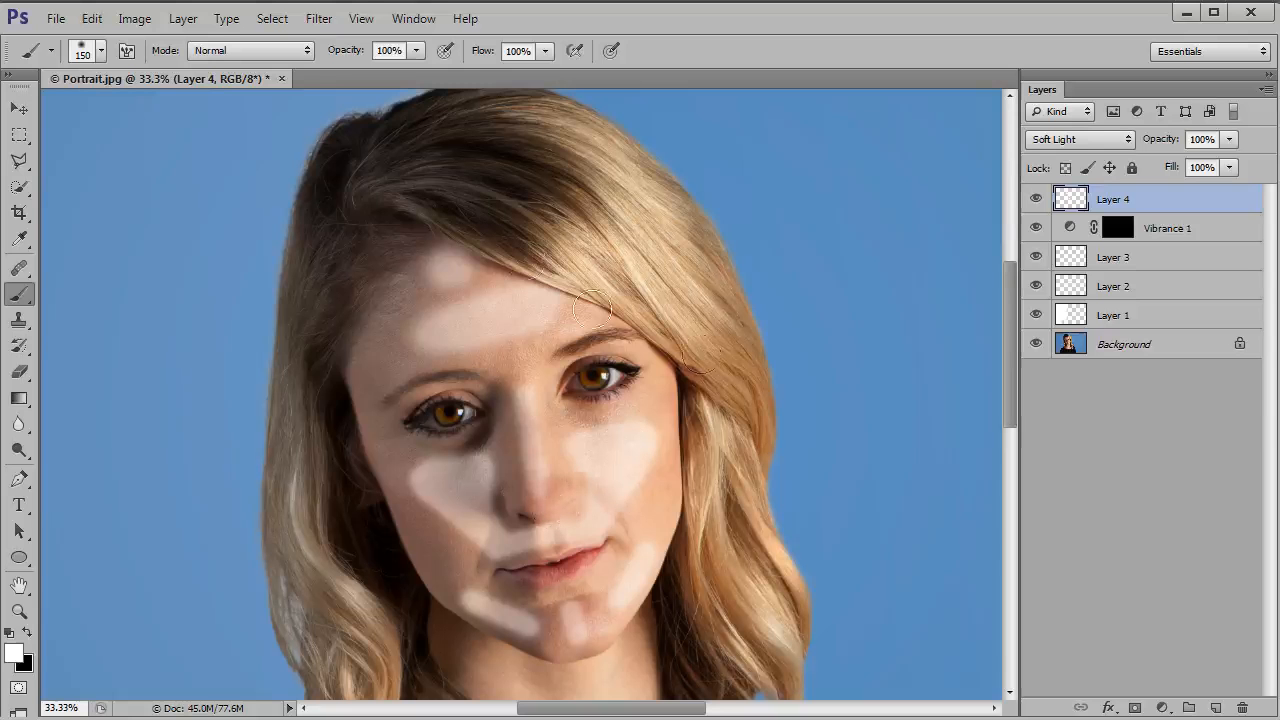
click(319, 18)
mouse_move(517, 212)
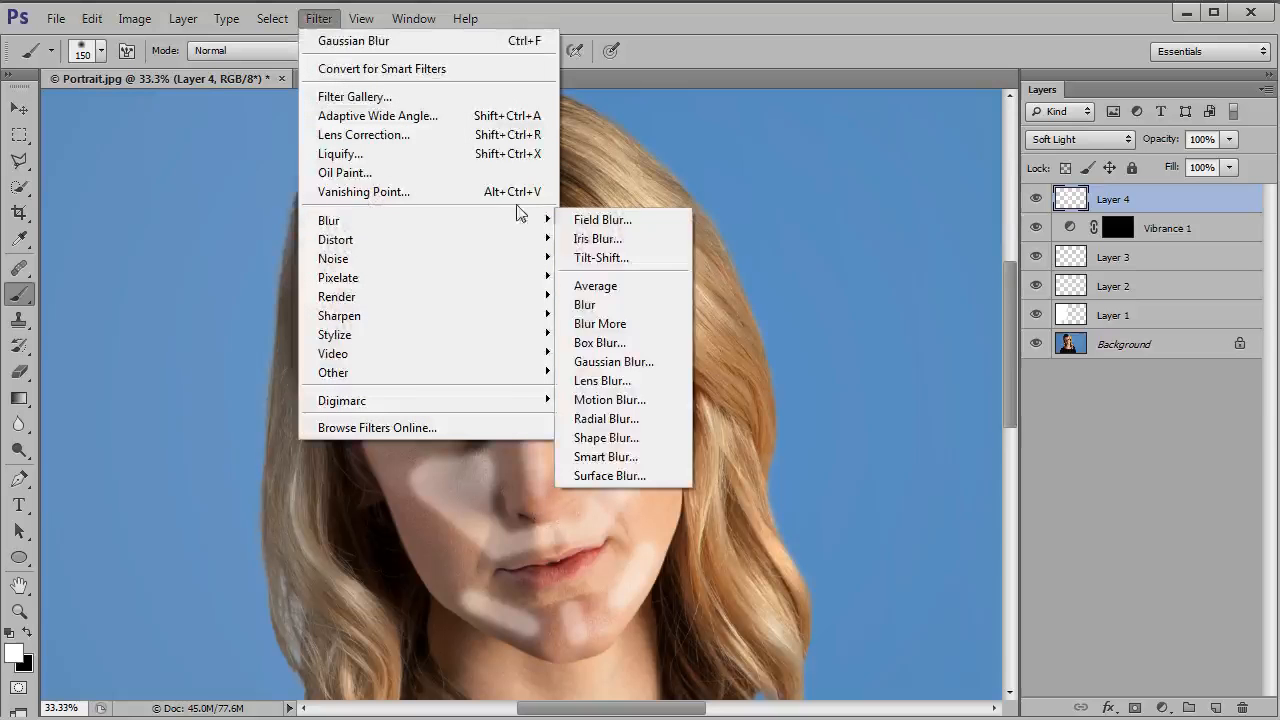
click(630, 361)
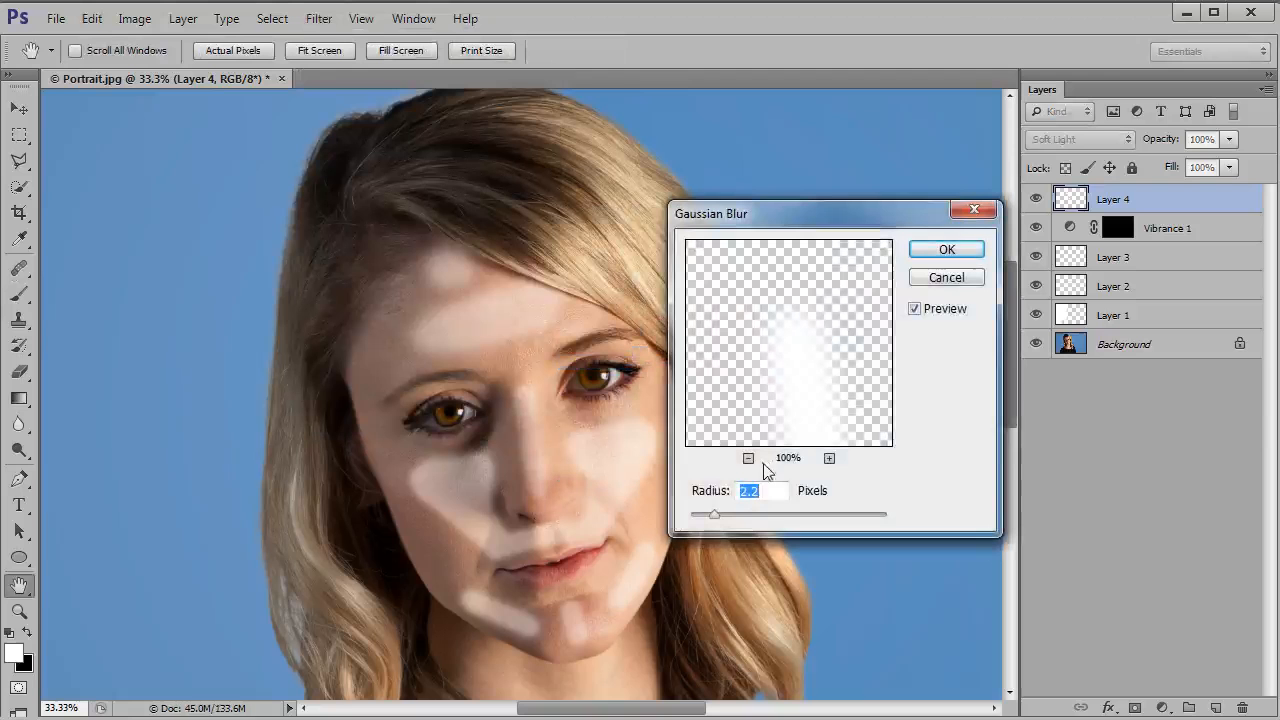
drag(709, 517, 768, 513)
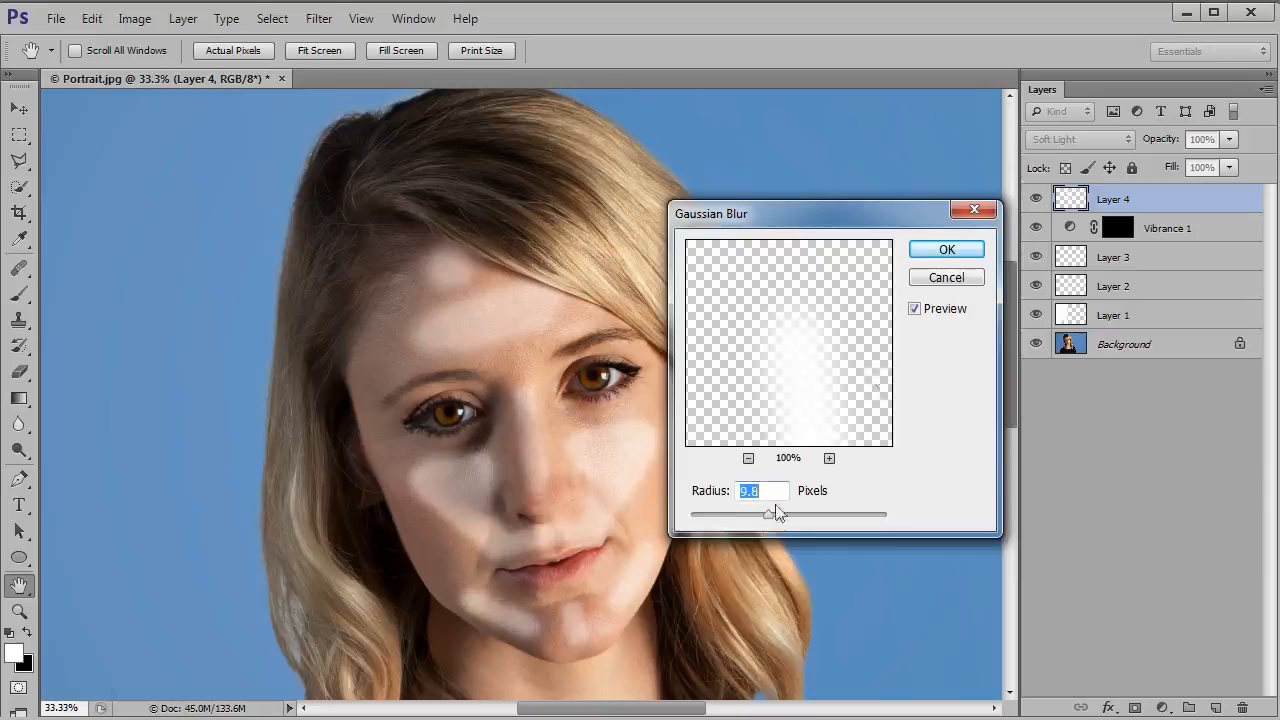
click(913, 310)
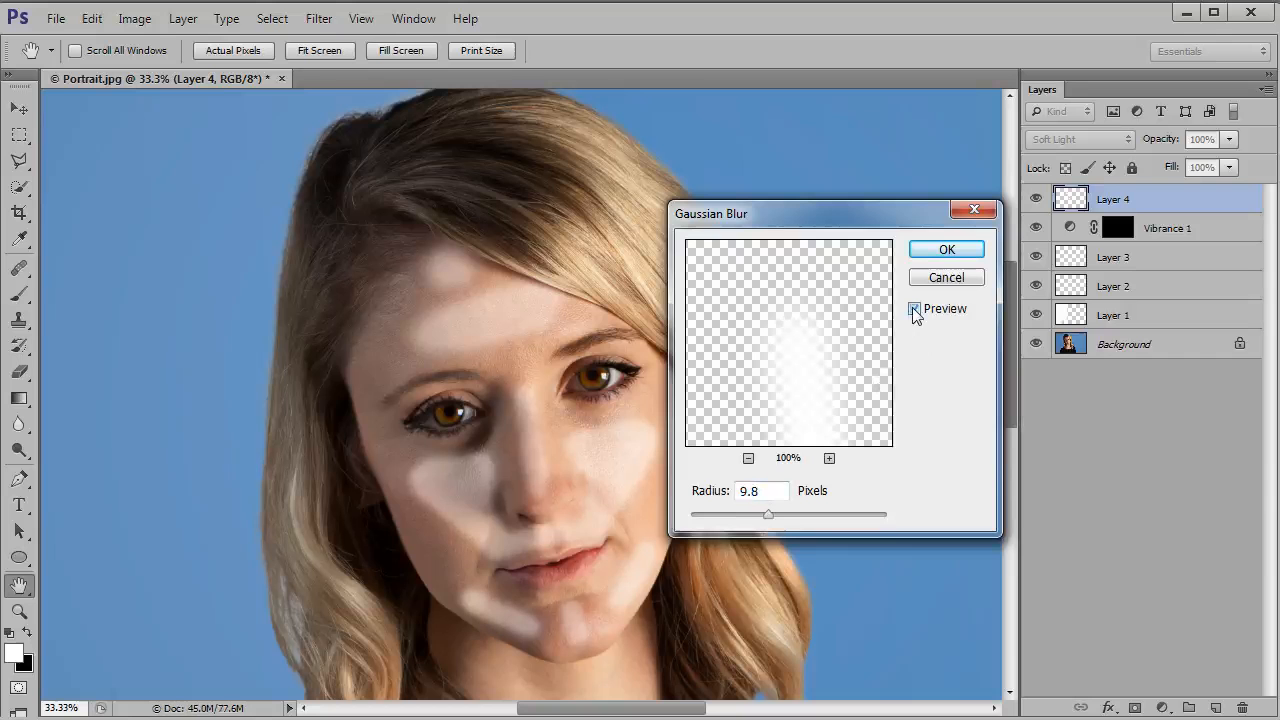
click(940, 250)
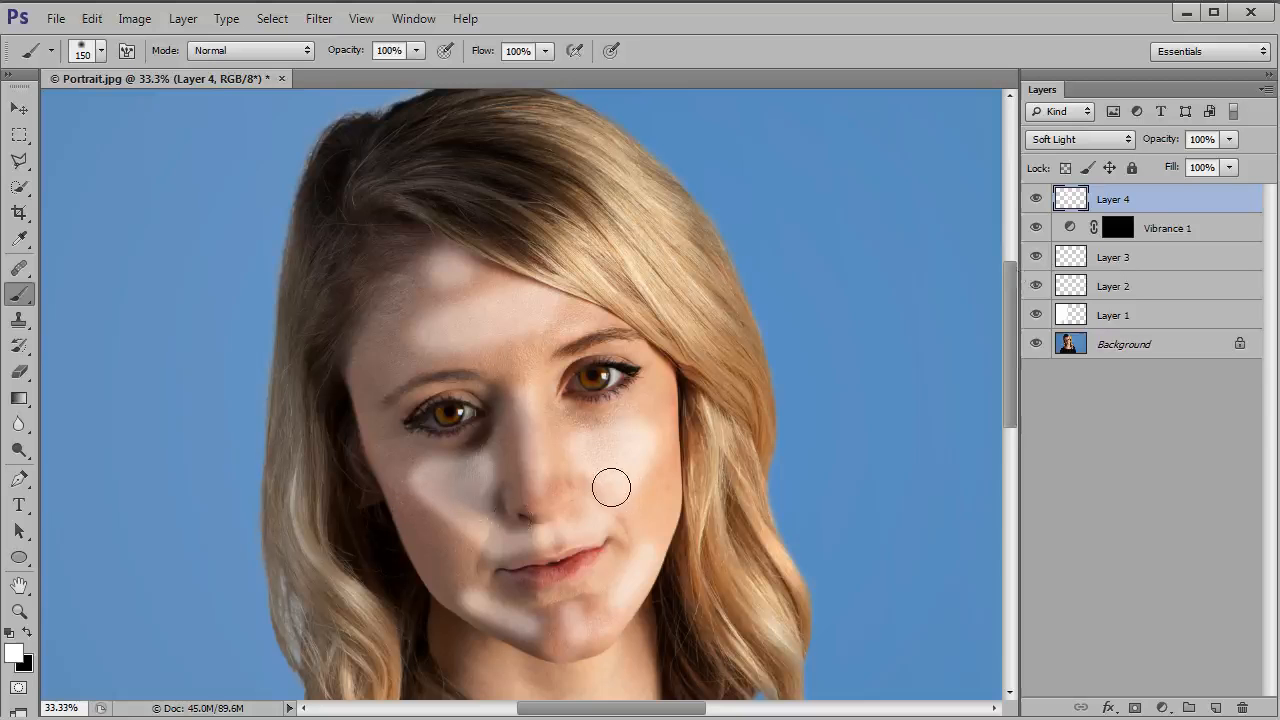
Step: Reduce the highlight layer's opacity to 15% and compare the face with and without it
click(1228, 140)
drag(1146, 160, 1141, 160)
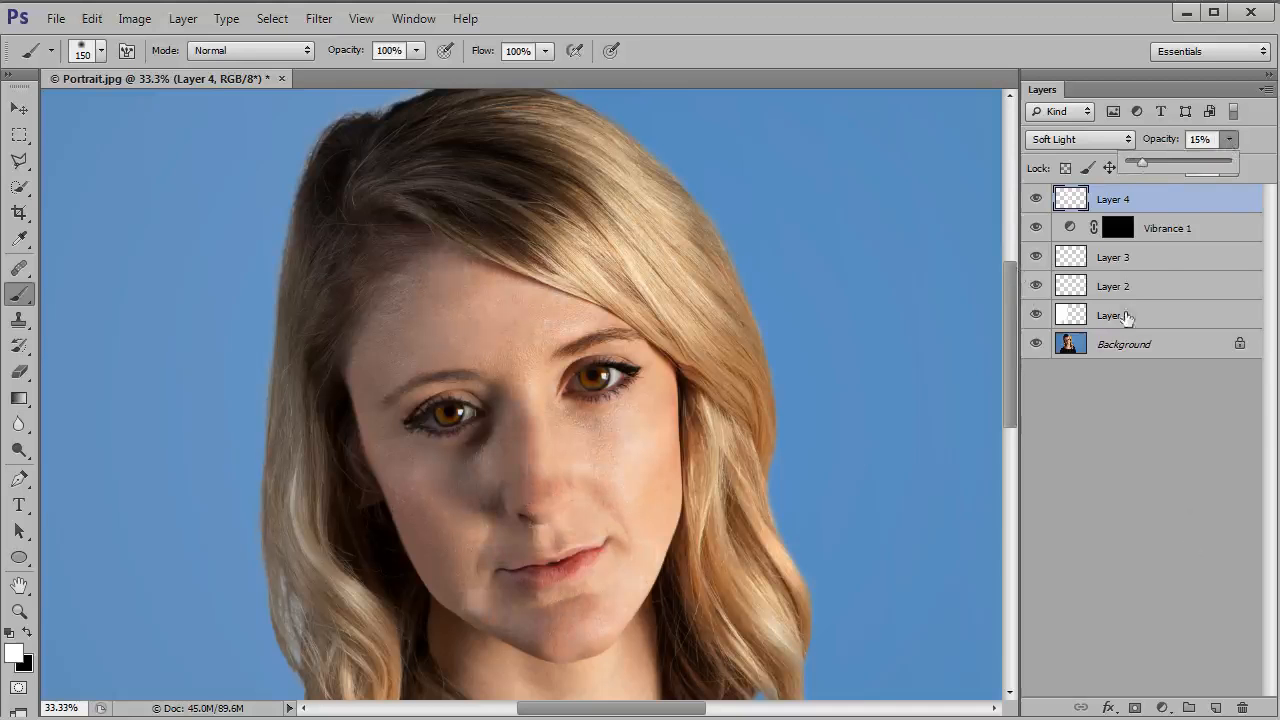
click(1035, 201)
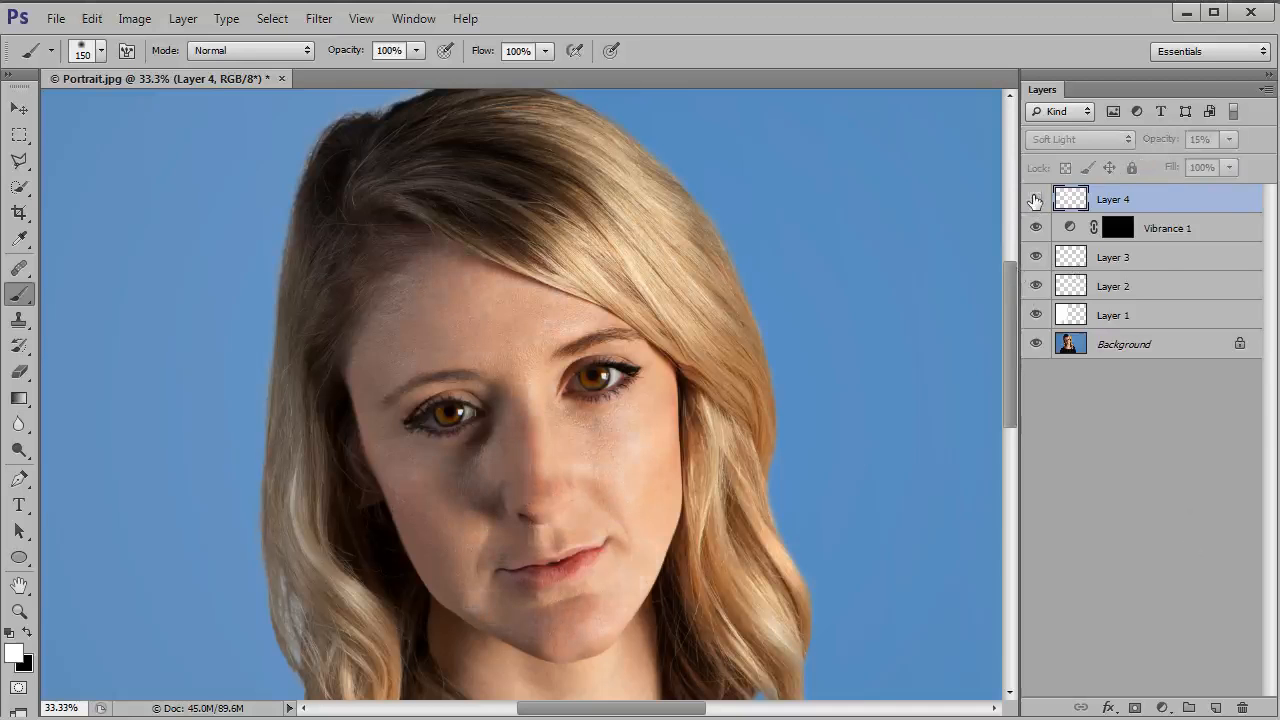
click(1035, 201)
click(1035, 201)
click(1035, 201)
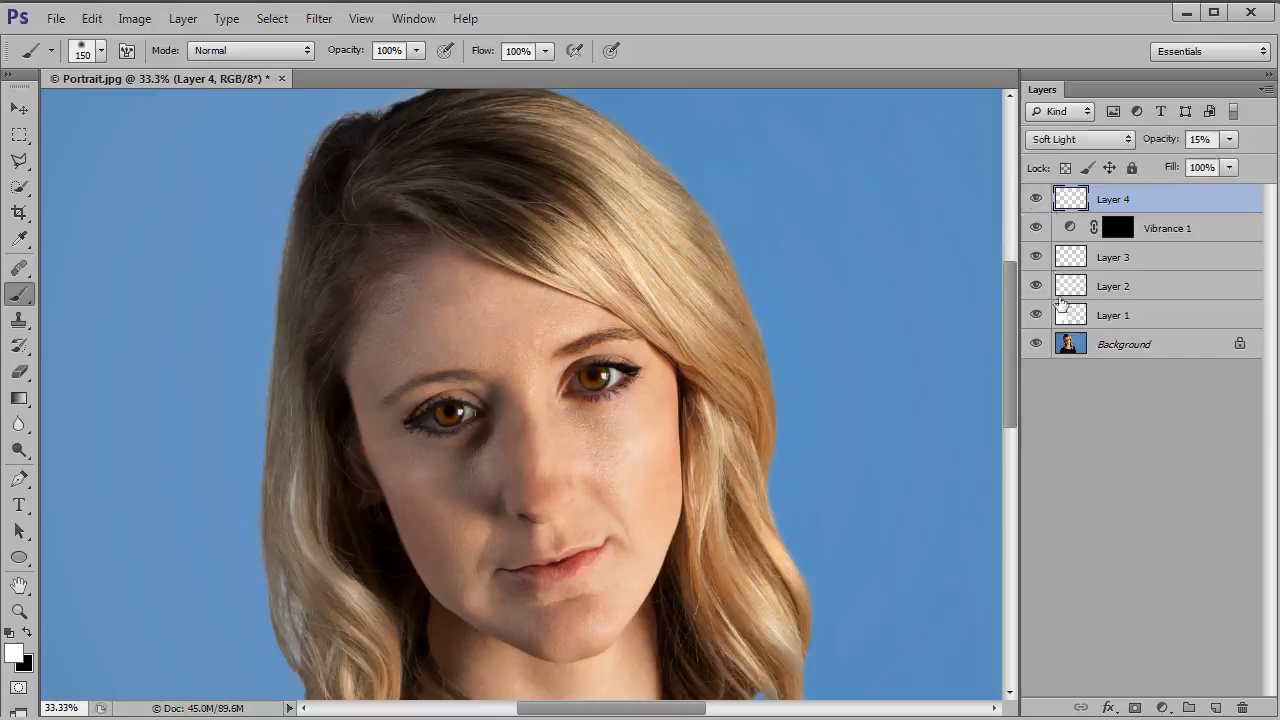
Step: Add a new layer above Layer 4 and paint black contours under both cheekbones and around the sides of the face and jawline
click(1216, 707)
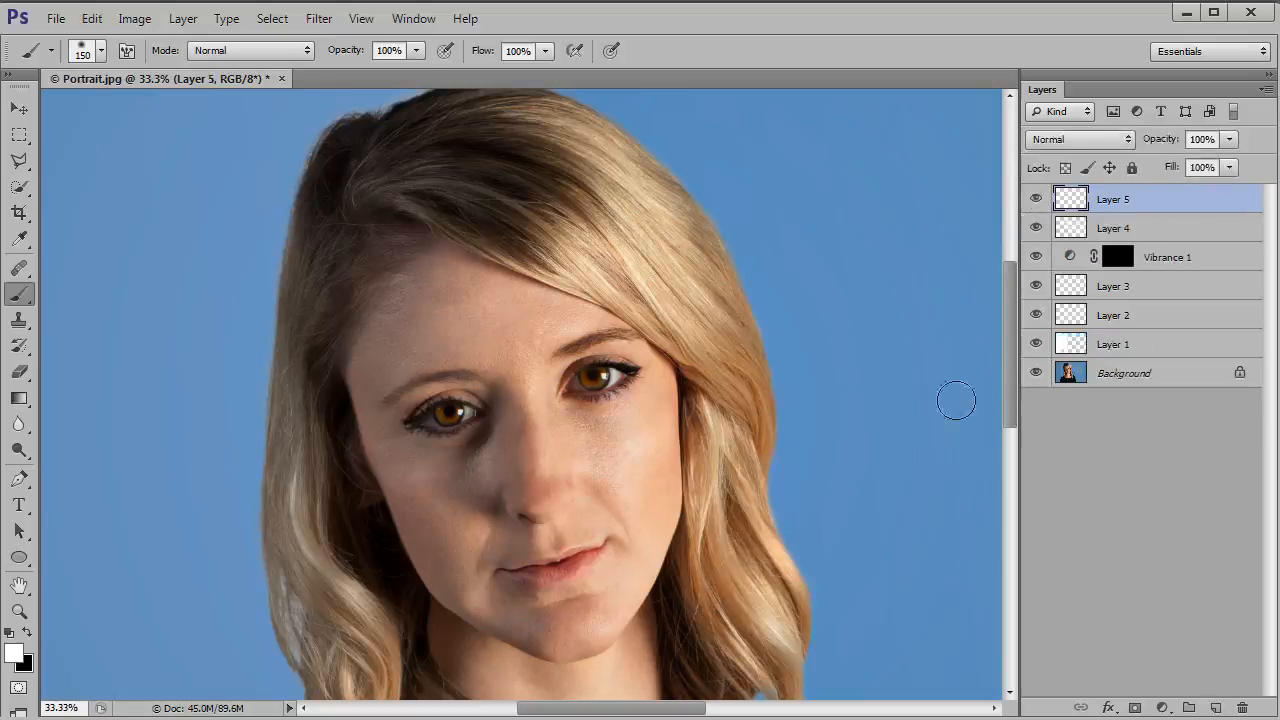
click(27, 632)
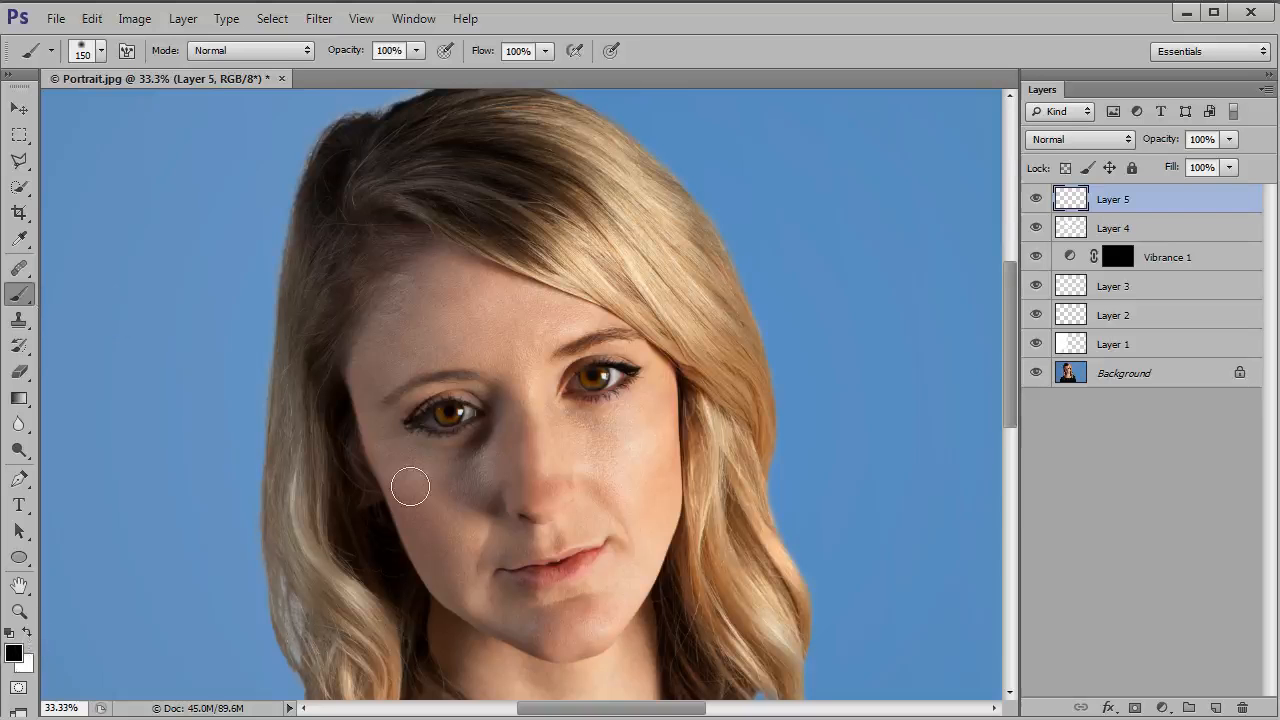
key(bracketleft)
key(bracketleft)
key(bracketleft)
mouse_move(372, 469)
mouse_down()
mouse_move(403, 517)
mouse_move(460, 535)
mouse_move(414, 517)
mouse_move(376, 476)
mouse_up()
mouse_move(684, 402)
mouse_down()
mouse_move(635, 498)
mouse_move(684, 396)
mouse_move(682, 370)
mouse_move(668, 370)
mouse_move(685, 516)
mouse_up()
key(bracketright)
key(bracketright)
key(bracketright)
key(bracketright)
key(bracketright)
key(bracketleft)
mouse_move(337, 371)
mouse_down()
mouse_move(409, 576)
mouse_move(498, 645)
mouse_move(590, 667)
mouse_move(655, 590)
mouse_move(690, 517)
mouse_up()
Step: Paint thinner black shadows on the neck, along the upper hairline, over the eyelids and around the sides and tip of the nose
key(bracketleft)
key(bracketleft)
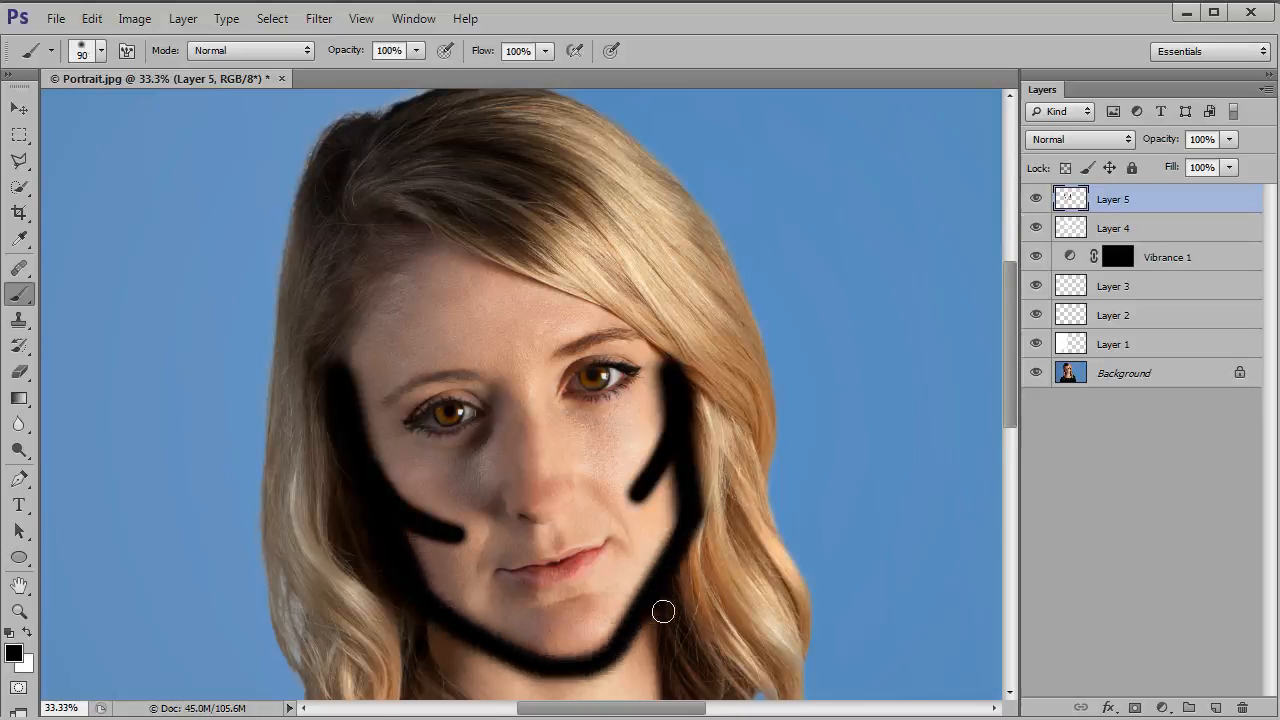
drag(663, 609, 659, 503)
drag(523, 560, 548, 618)
drag(611, 547, 618, 607)
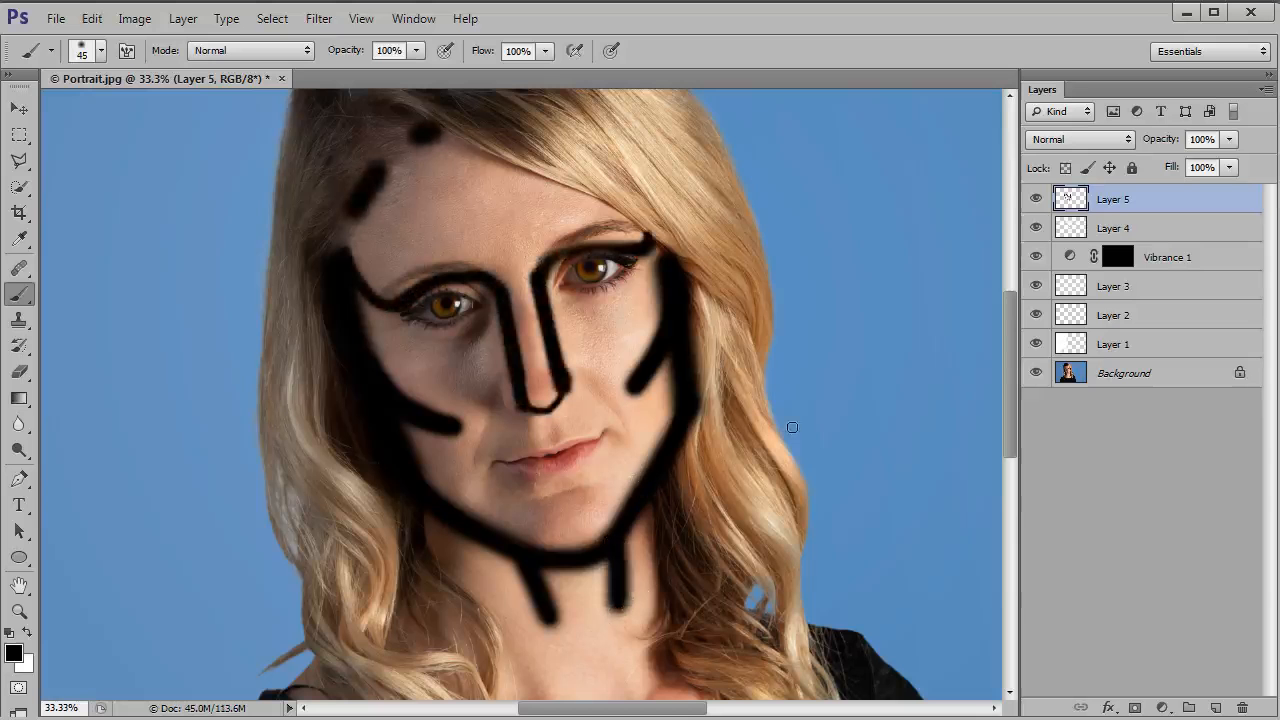
Step: Blend the black contour layer in Soft Light mode and soften it with a 9.8-pixel Gaussian Blur
click(1113, 140)
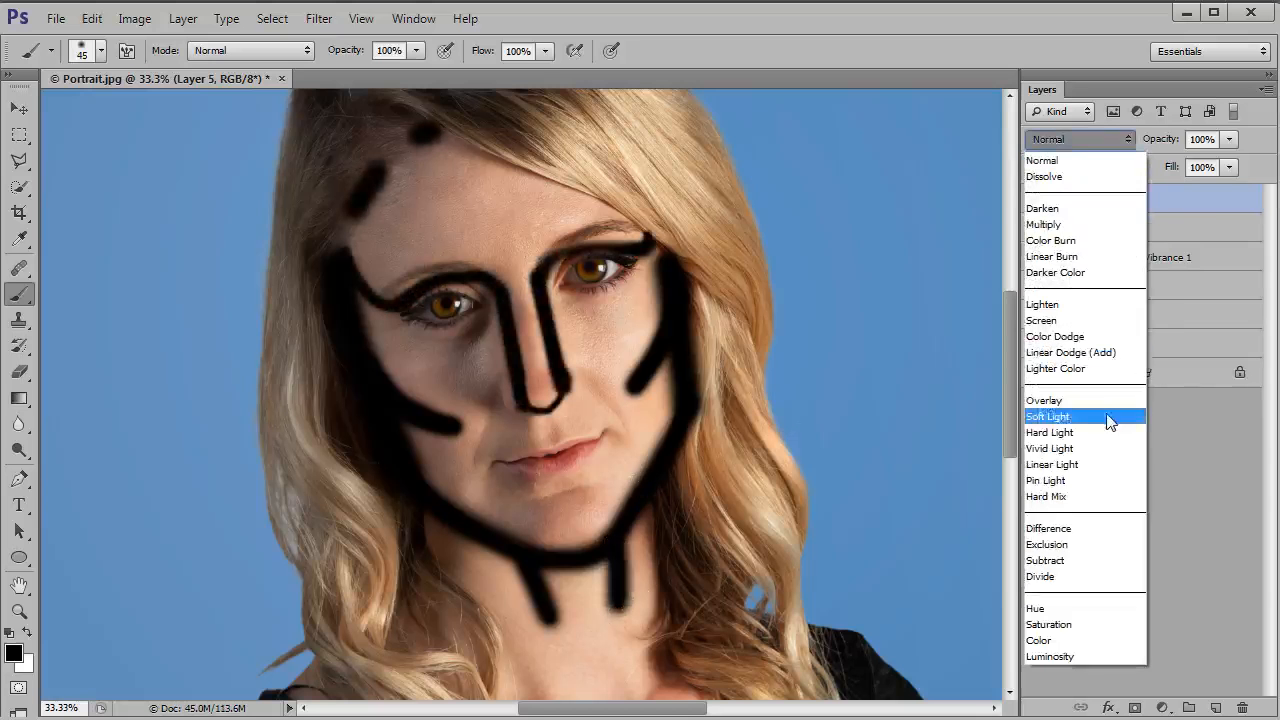
click(1108, 418)
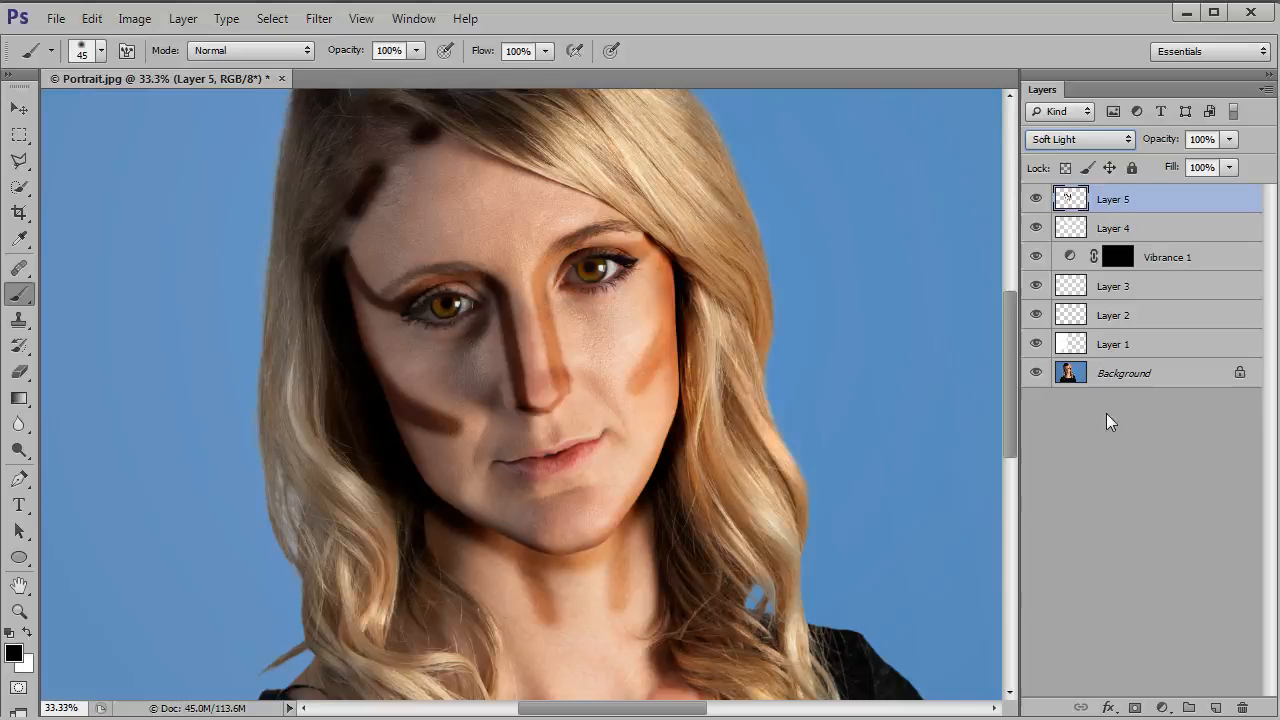
click(318, 18)
mouse_move(384, 222)
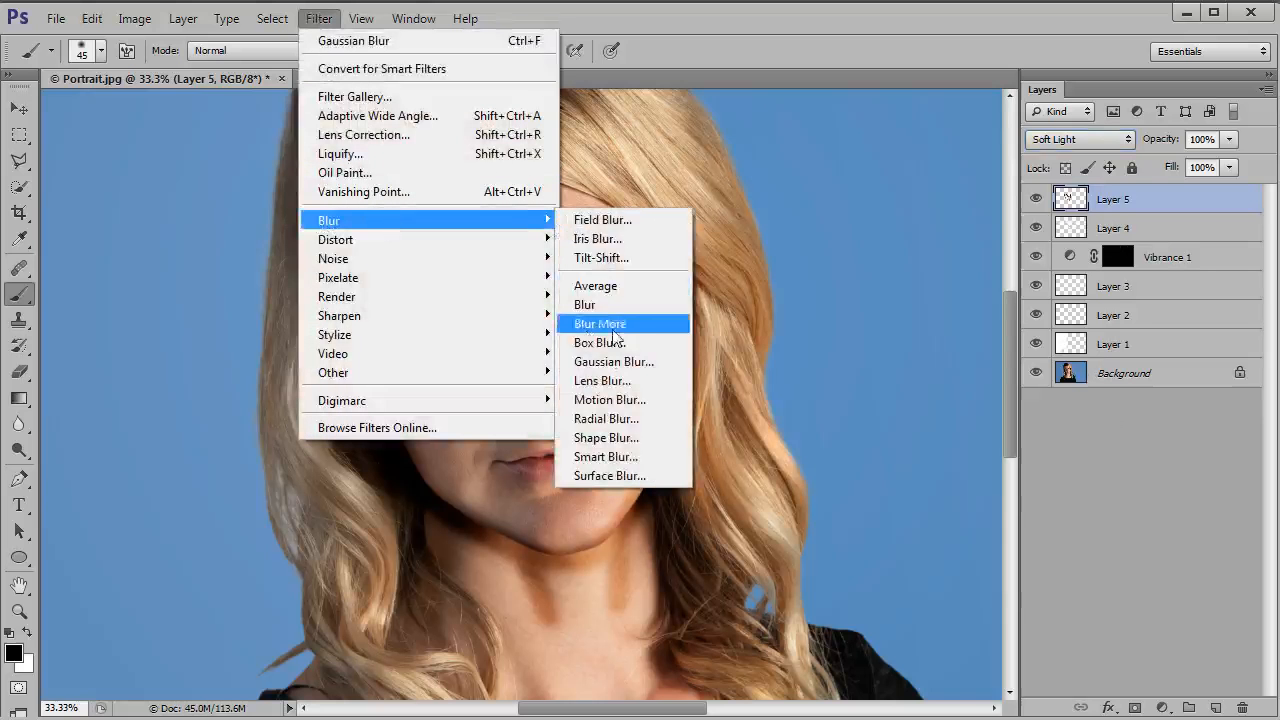
click(610, 363)
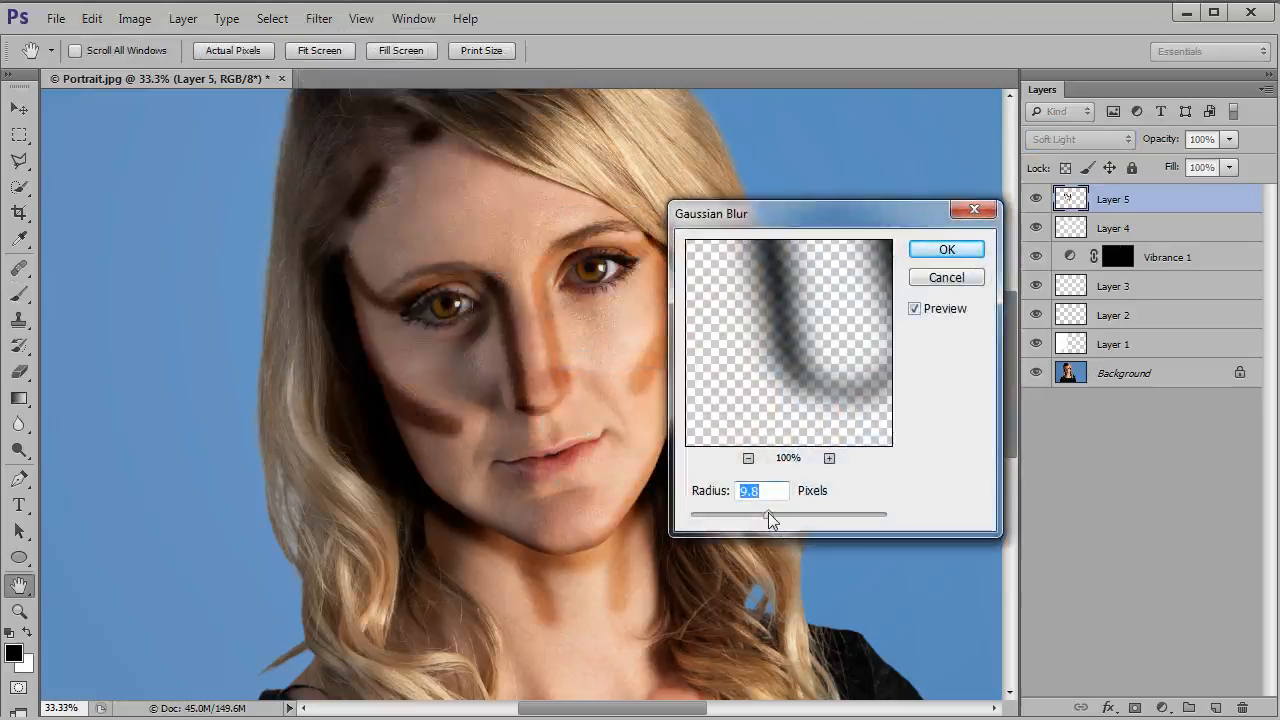
click(946, 249)
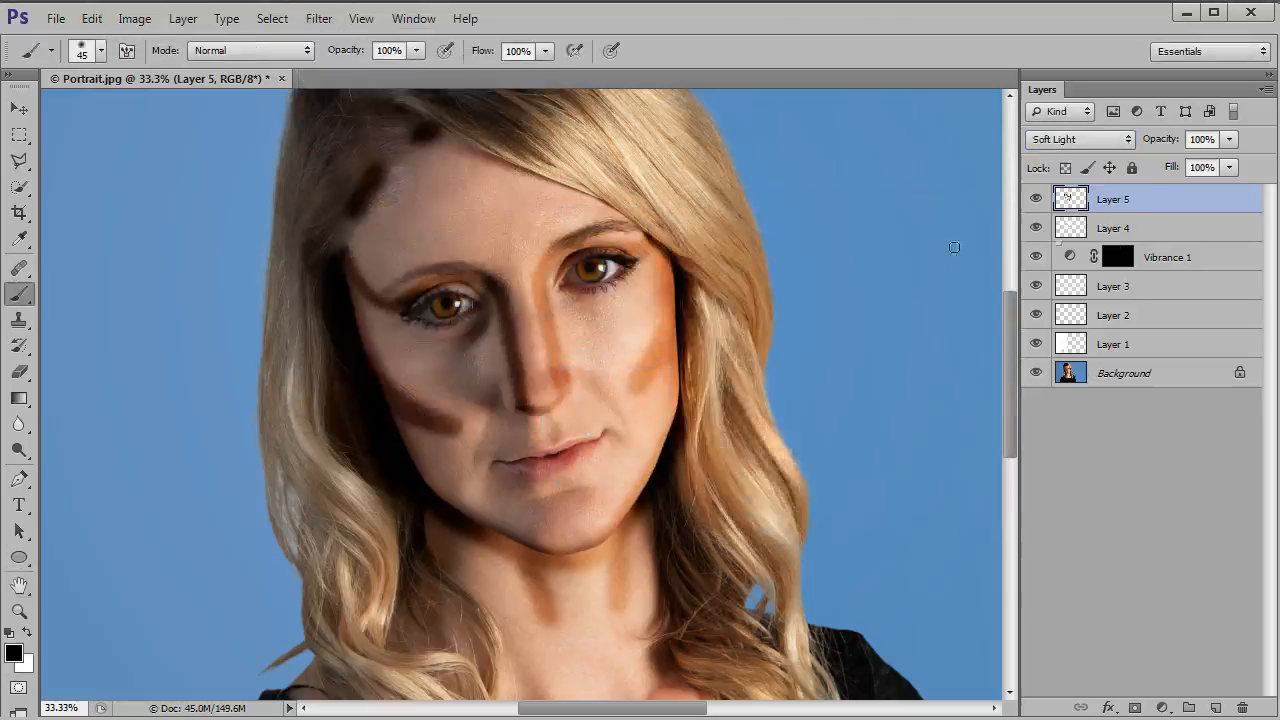
Step: Reduce the contour layer's opacity to 10% and compare the face with and without the contouring
click(1230, 140)
drag(1148, 166, 1137, 162)
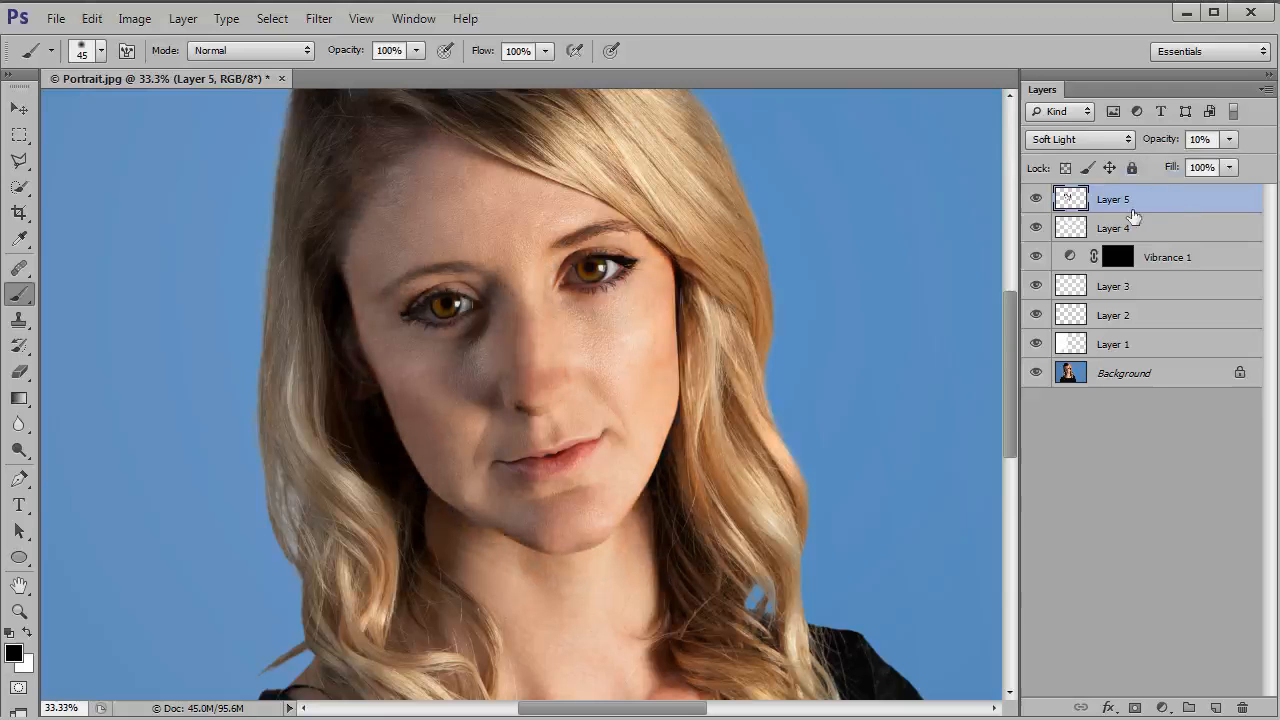
click(1036, 200)
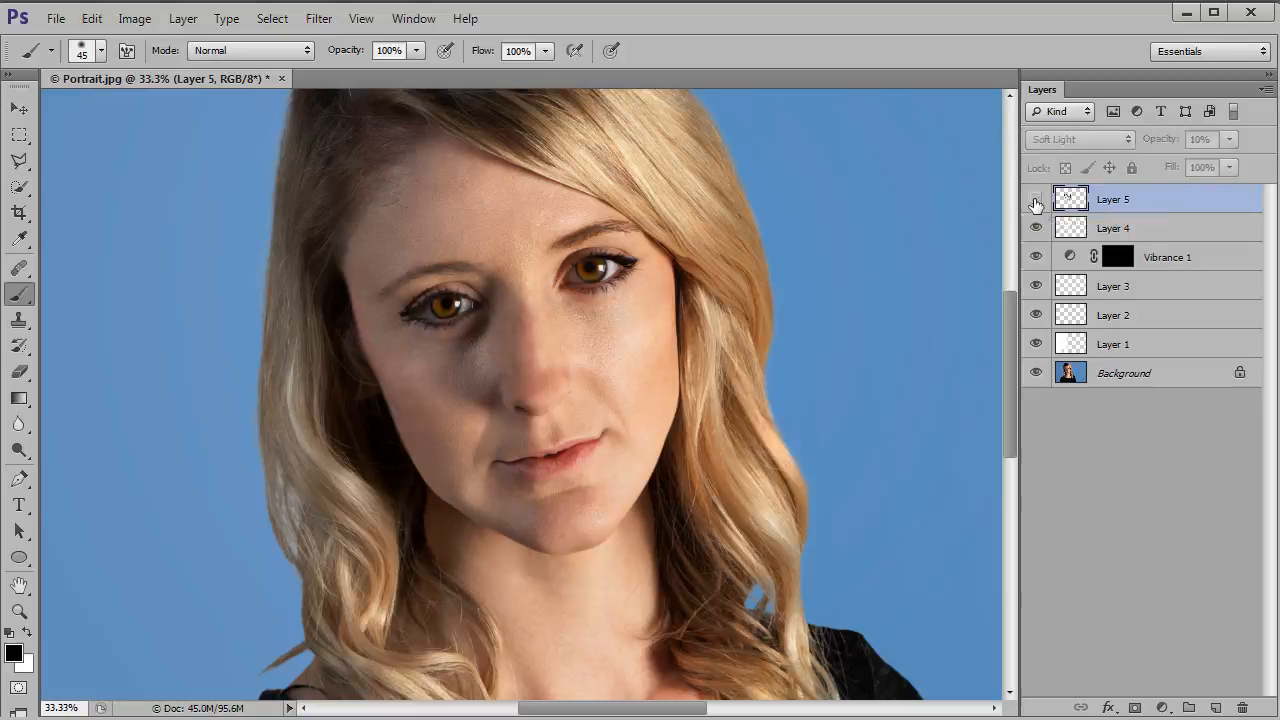
click(1036, 200)
click(1036, 200)
click(1036, 200)
click(1036, 200)
click(1036, 200)
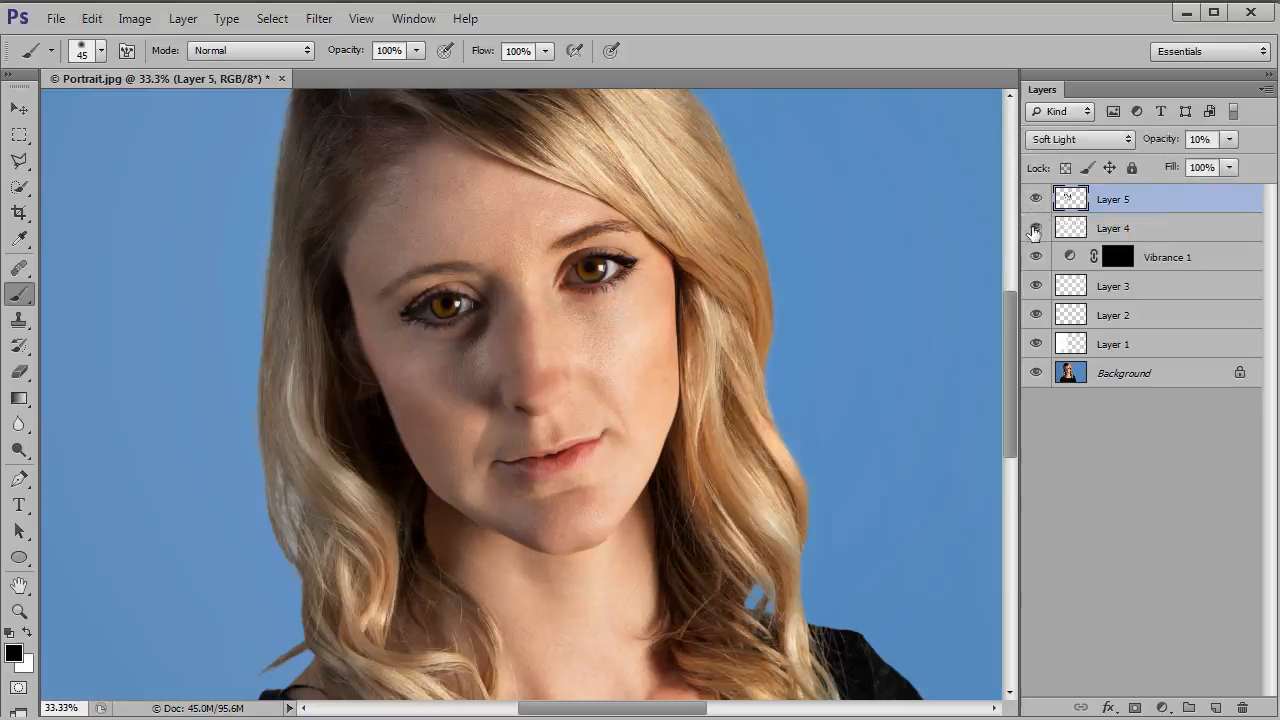
Step: Compare the portrait with and without the Layer 4 highlights, and the full edit against the original Background layer
click(1035, 229)
click(1035, 229)
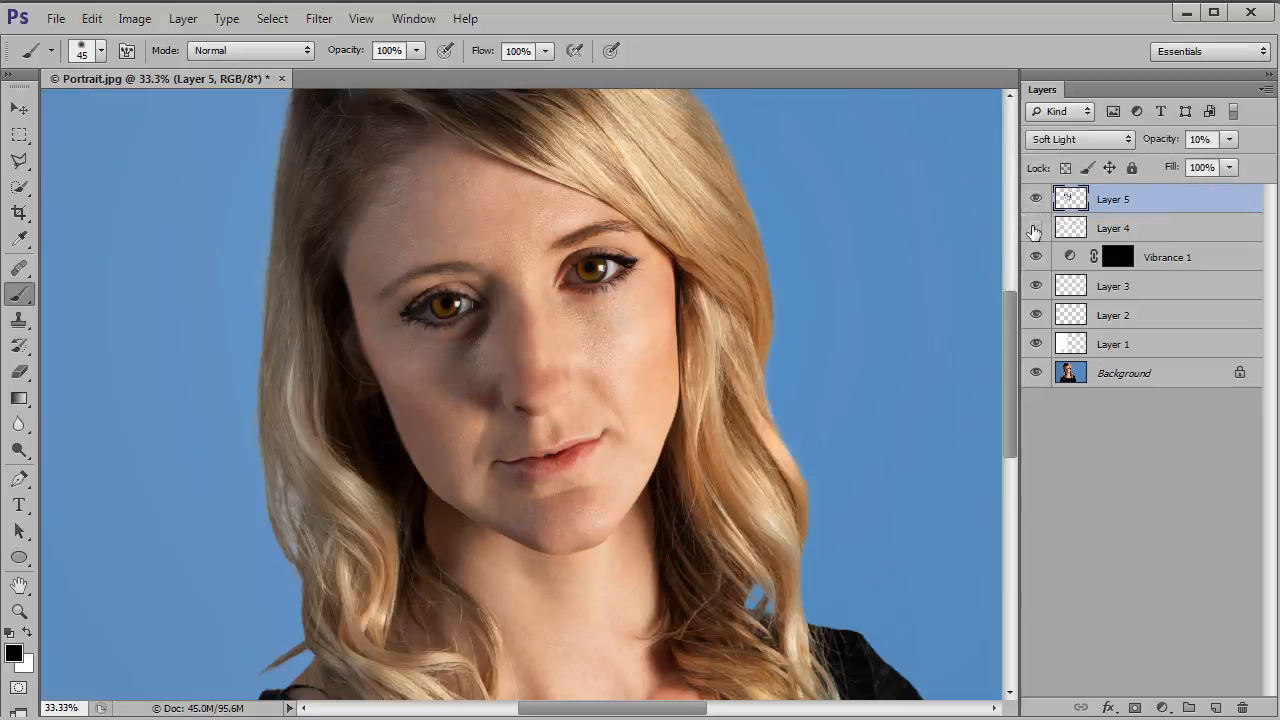
click(1035, 229)
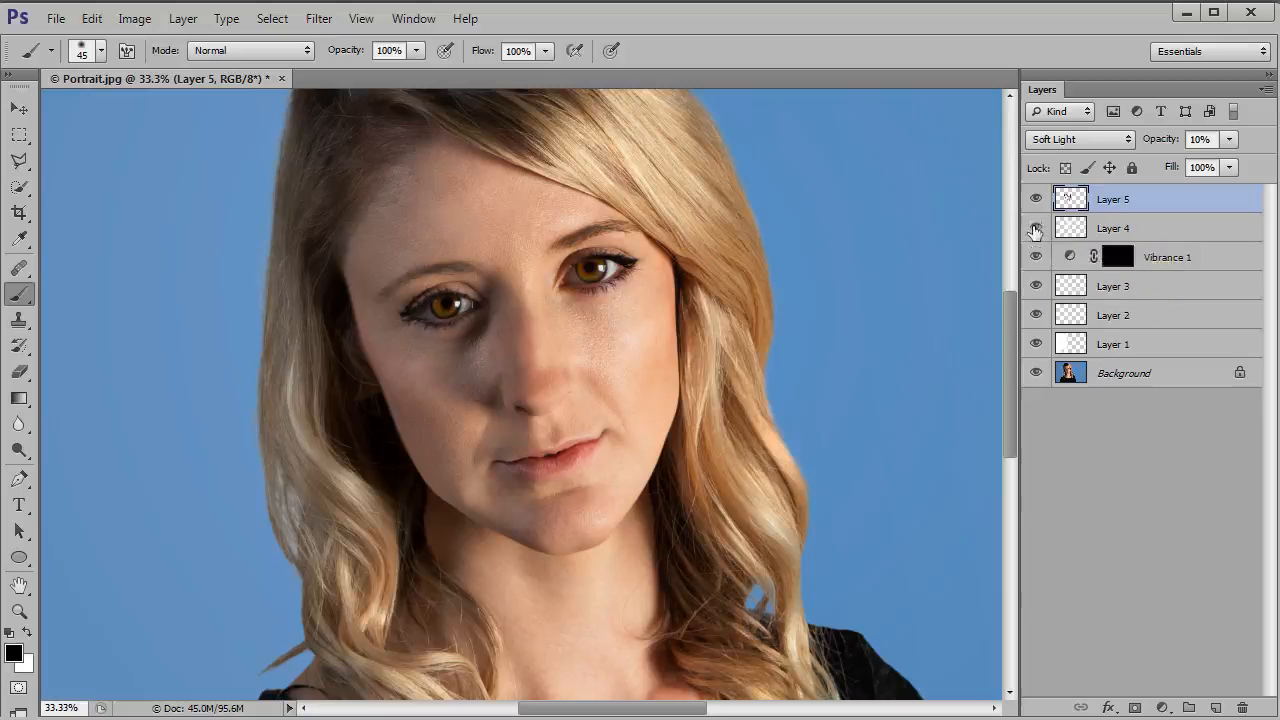
alt+click(1035, 373)
alt+click(1035, 373)
alt+click(1035, 373)
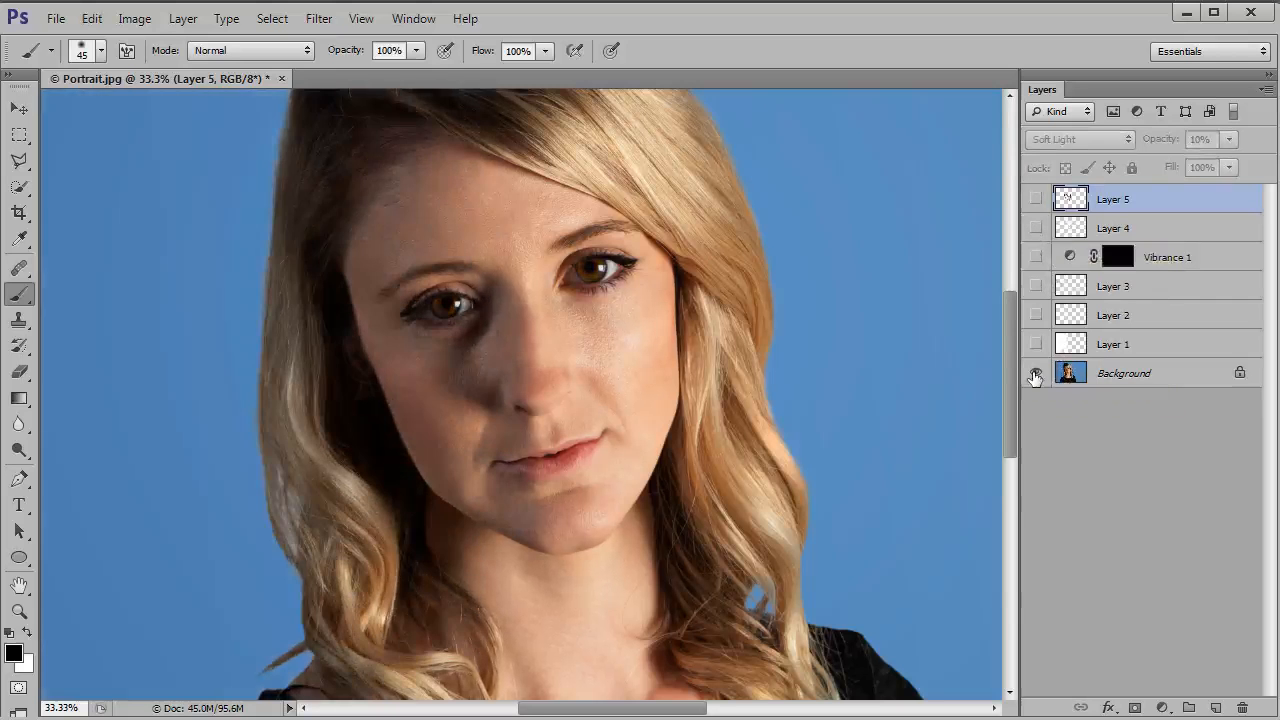
alt+click(1035, 373)
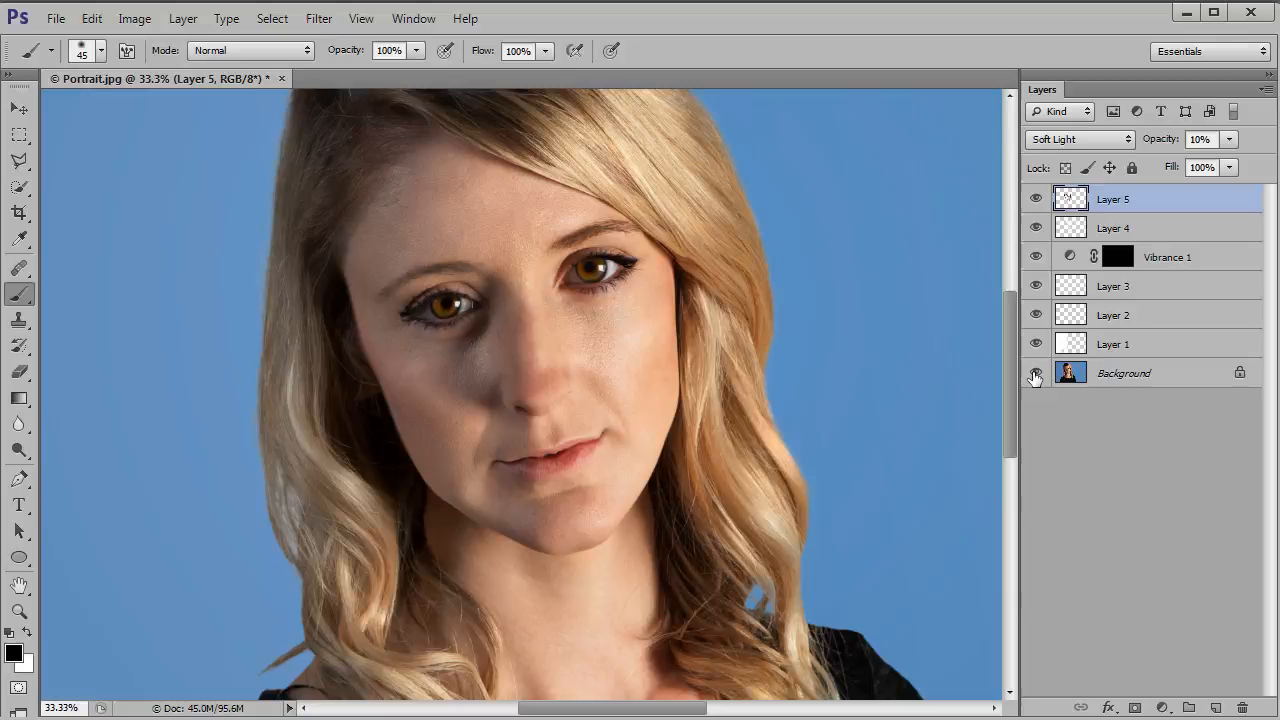
Step: Add a Levels adjustment layer above Layer 5 using the automatic correction, and compare the portrait with and without it
drag(1013, 379, 1013, 363)
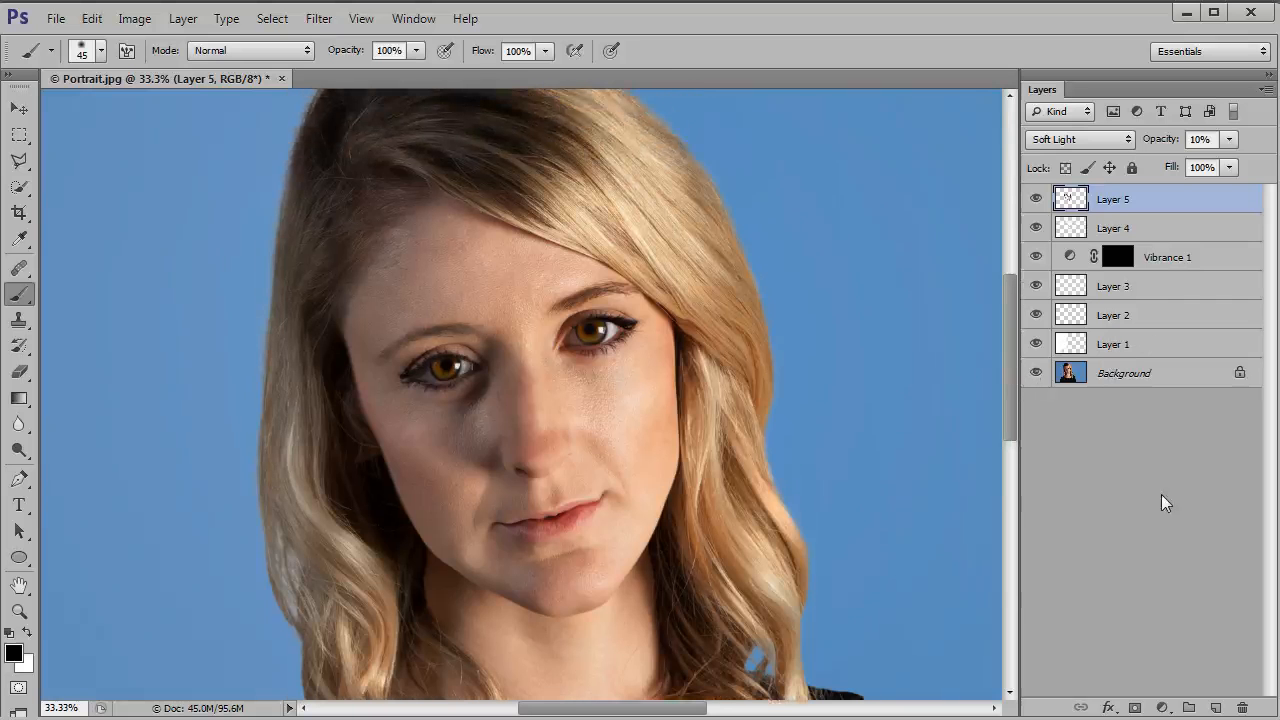
click(1162, 707)
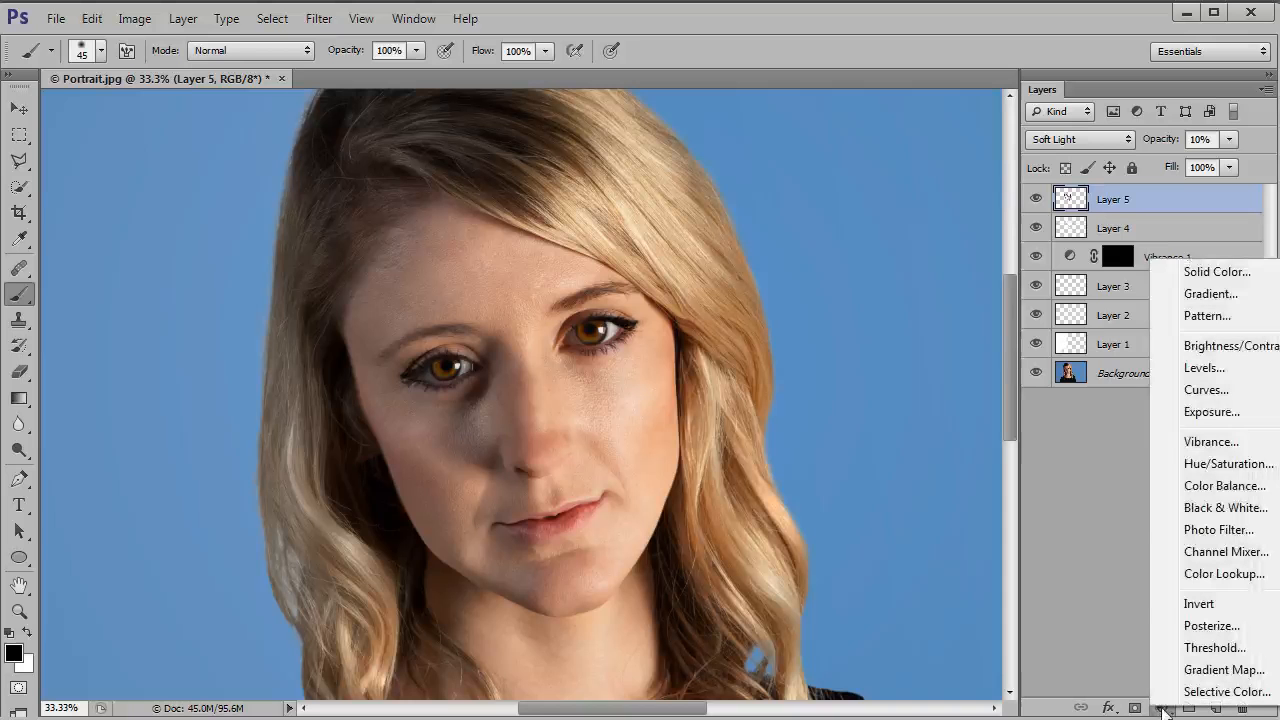
click(1200, 372)
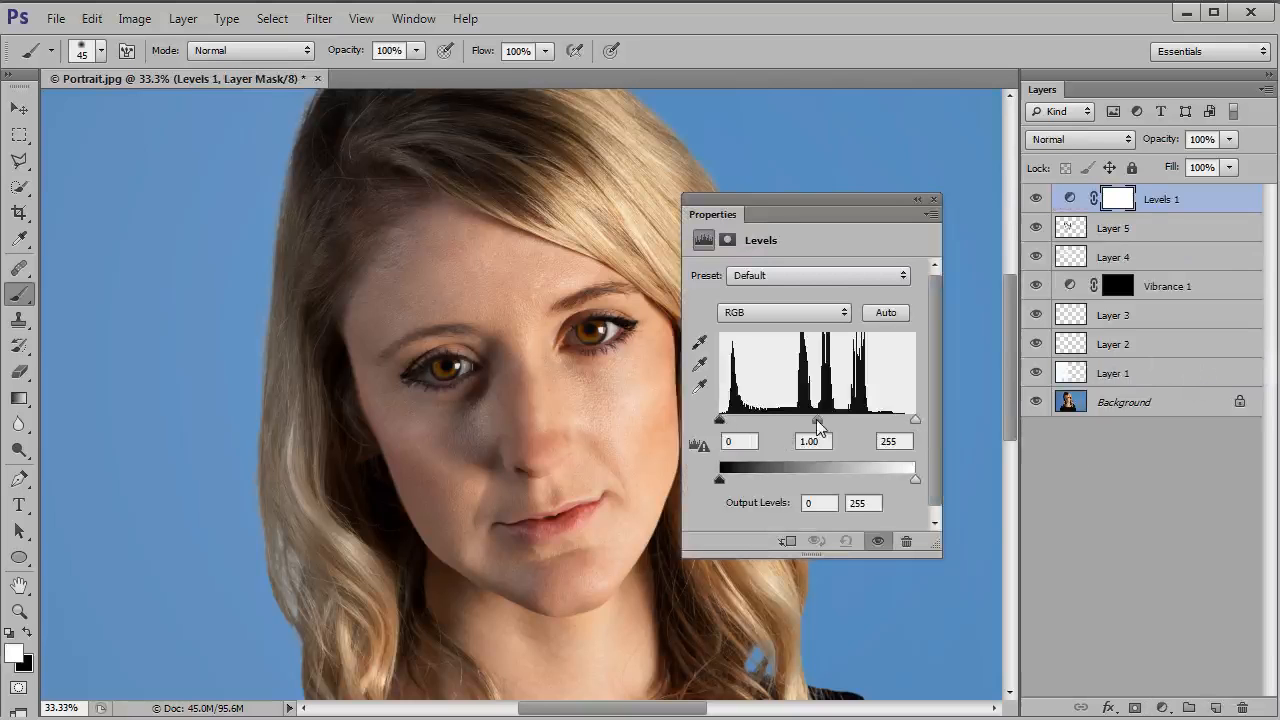
click(886, 313)
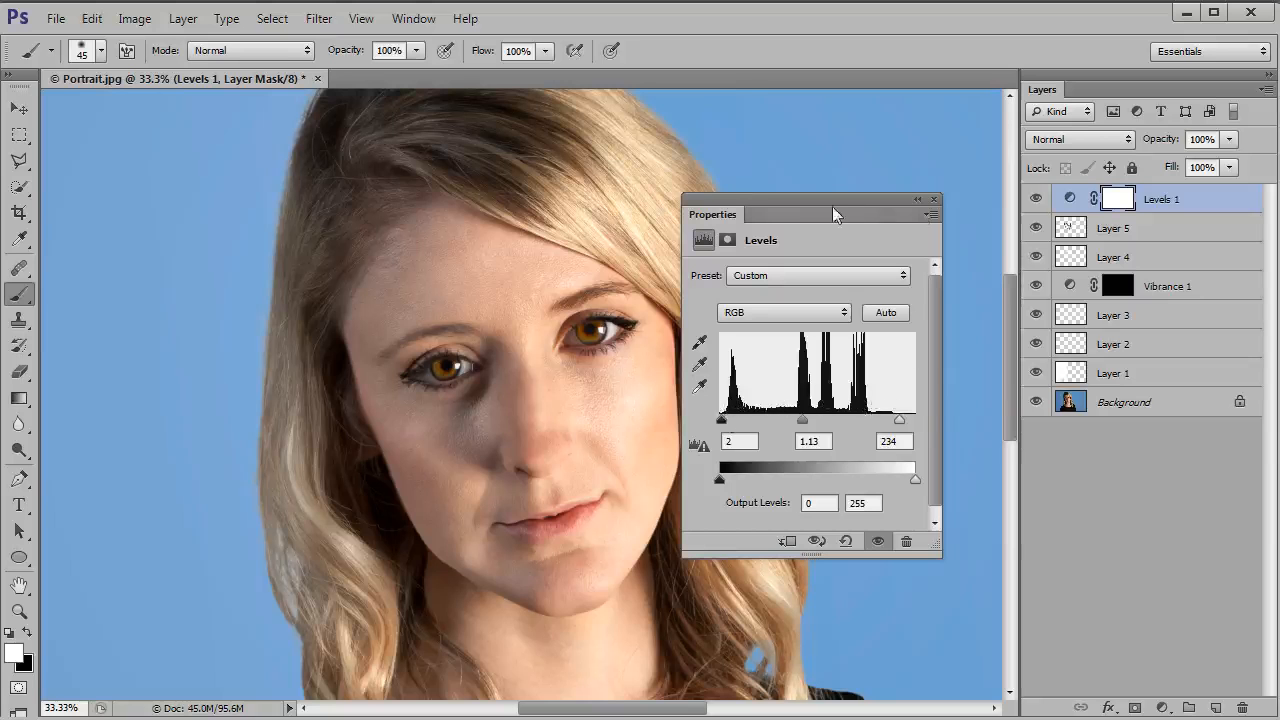
click(934, 199)
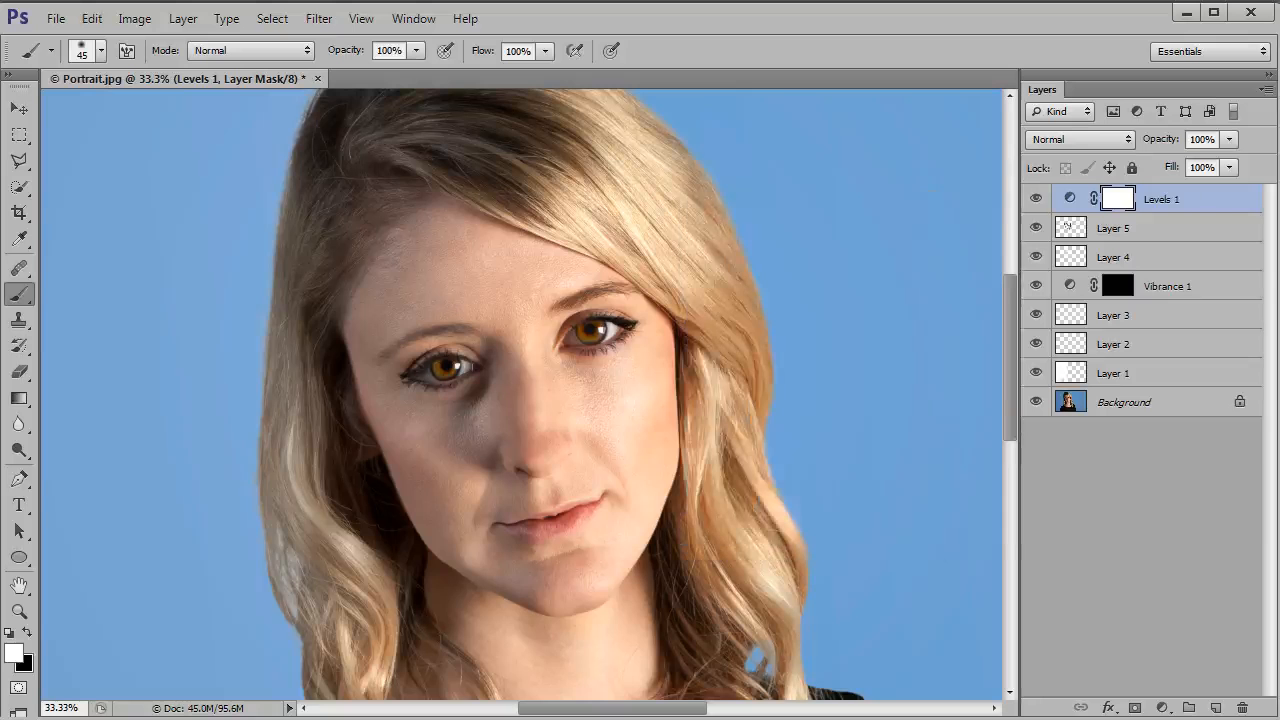
click(1037, 198)
click(1037, 200)
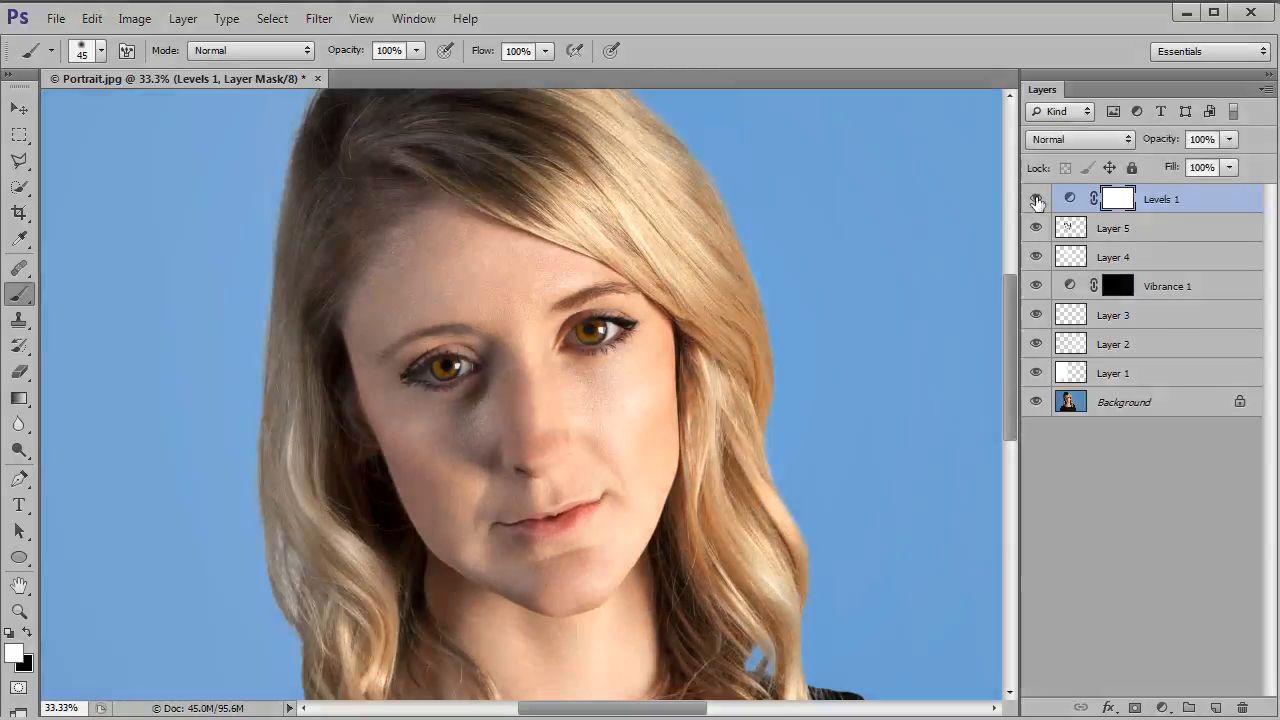
click(1037, 199)
click(1037, 199)
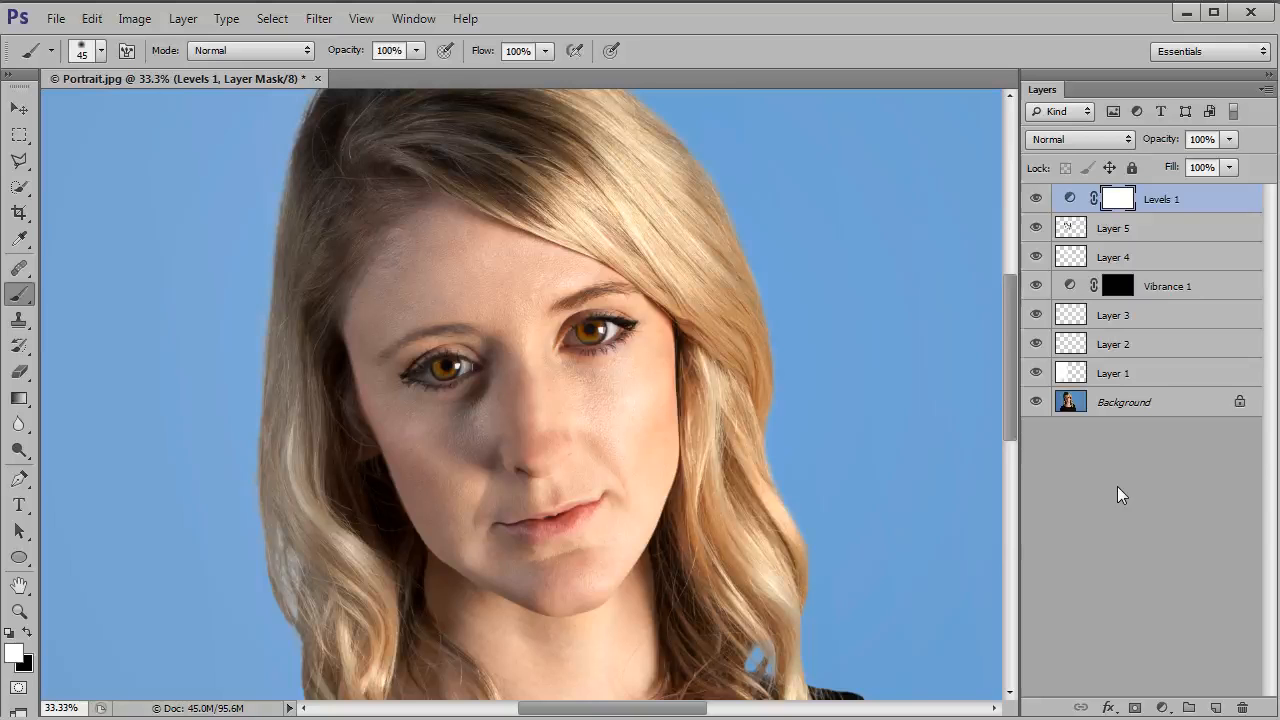
Step: Stamp all visible layers into a new layer on top, blended in Screen mode at 30% opacity
key(ctrl+shift+alt+e)
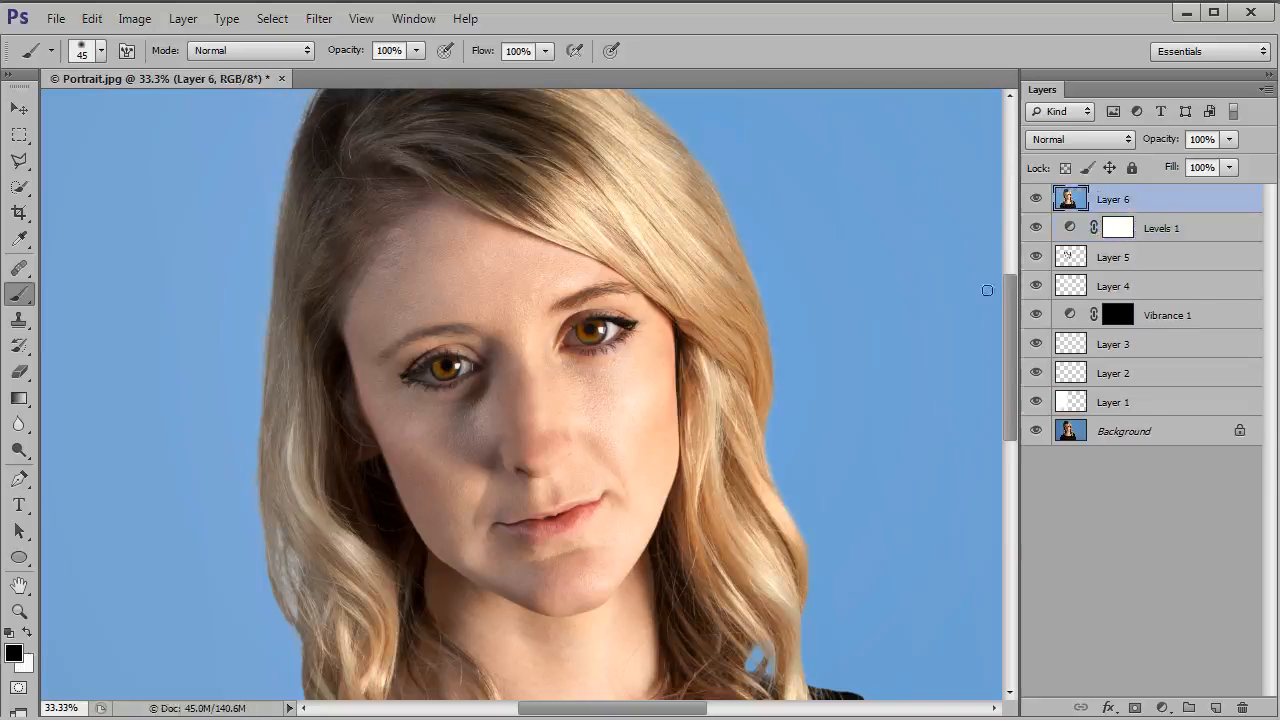
click(1106, 139)
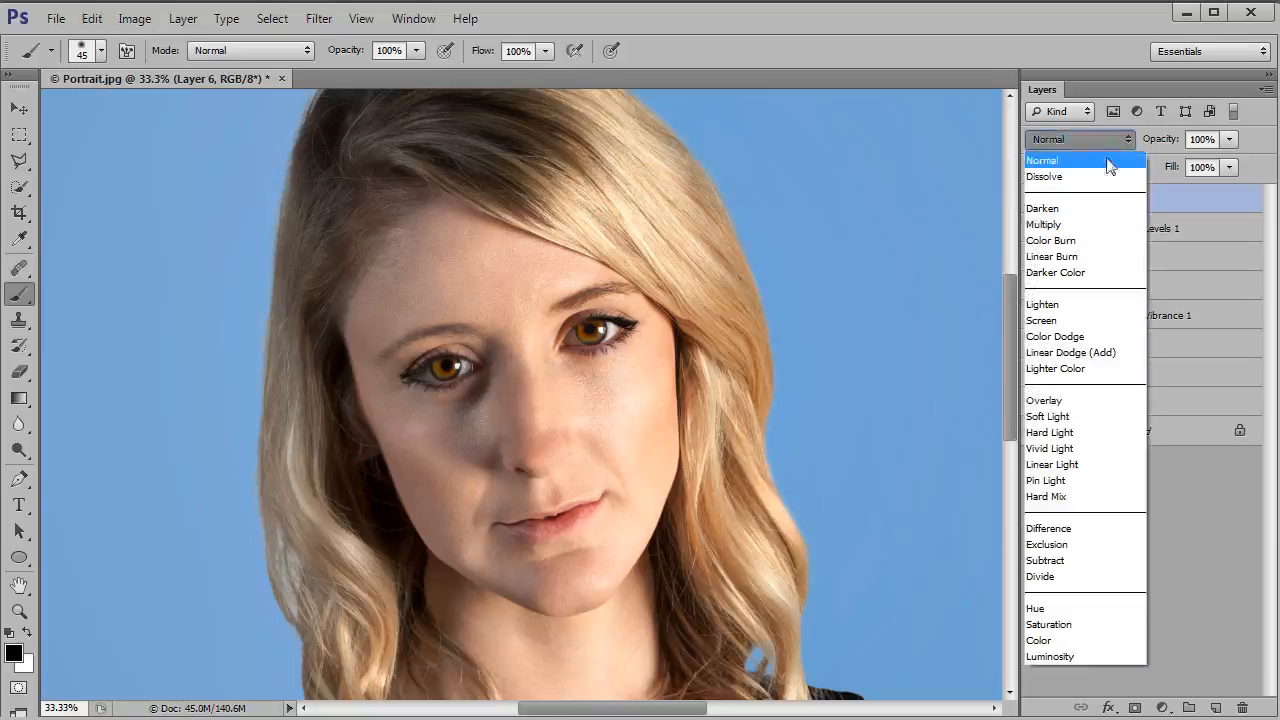
click(1071, 317)
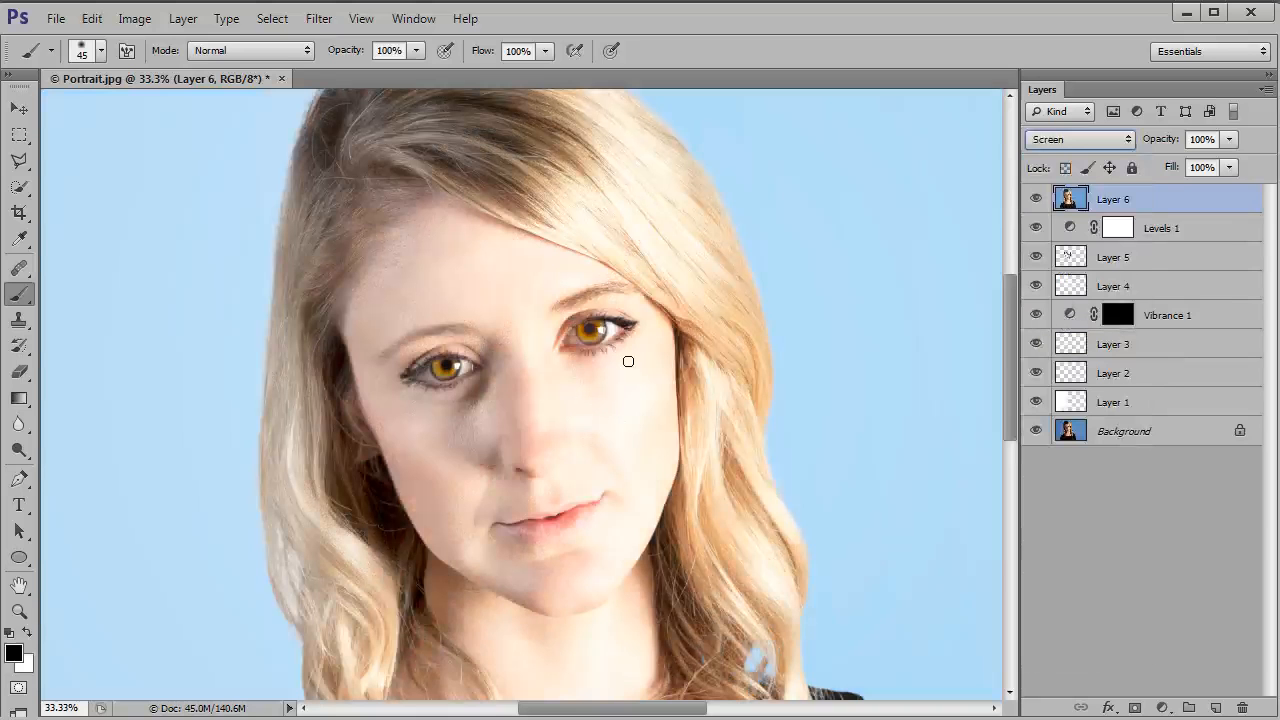
click(1229, 139)
drag(1145, 165, 1159, 163)
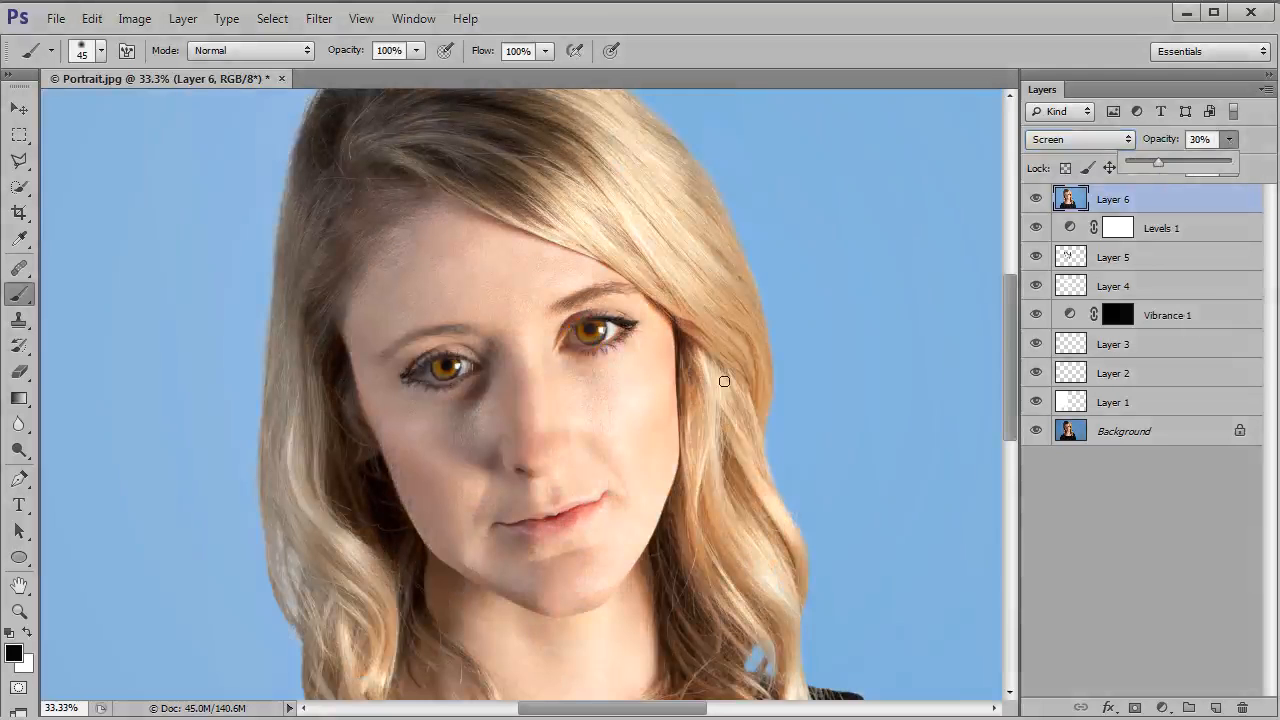
Step: Compare the finished edit with the original Background layer, both close up on the face and with the whole image in view
drag(663, 371, 669, 414)
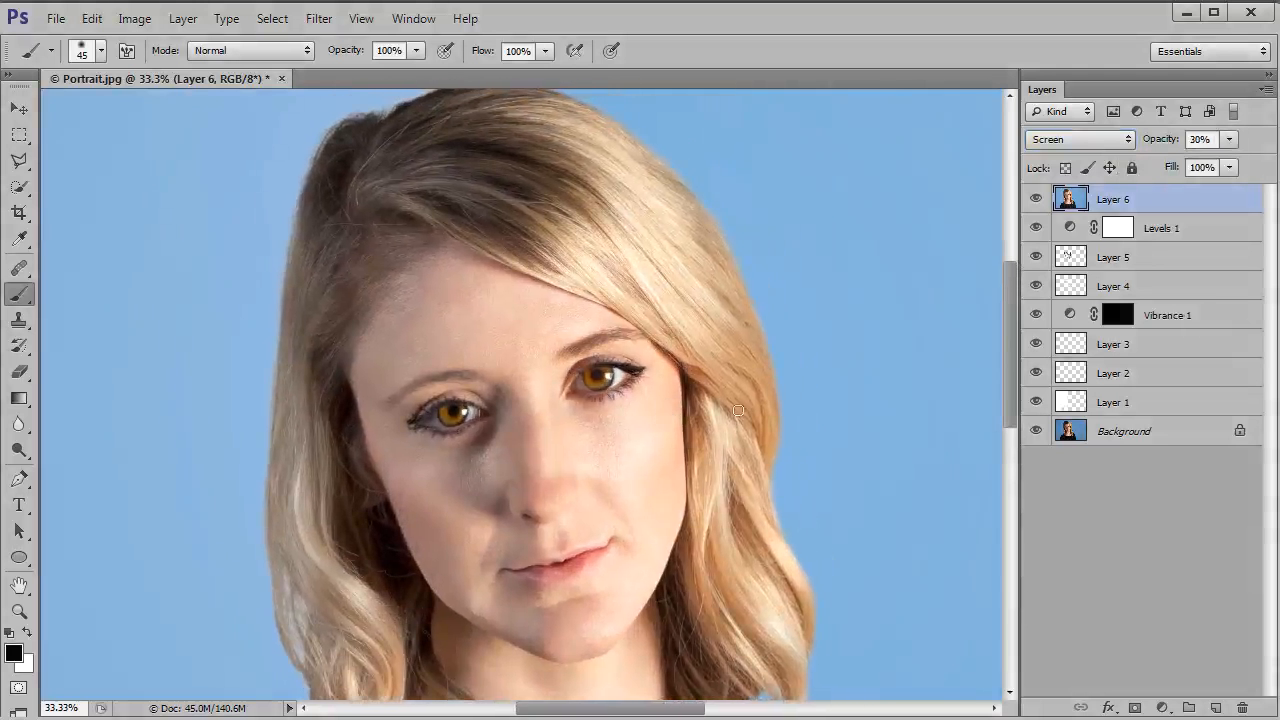
alt+click(1036, 432)
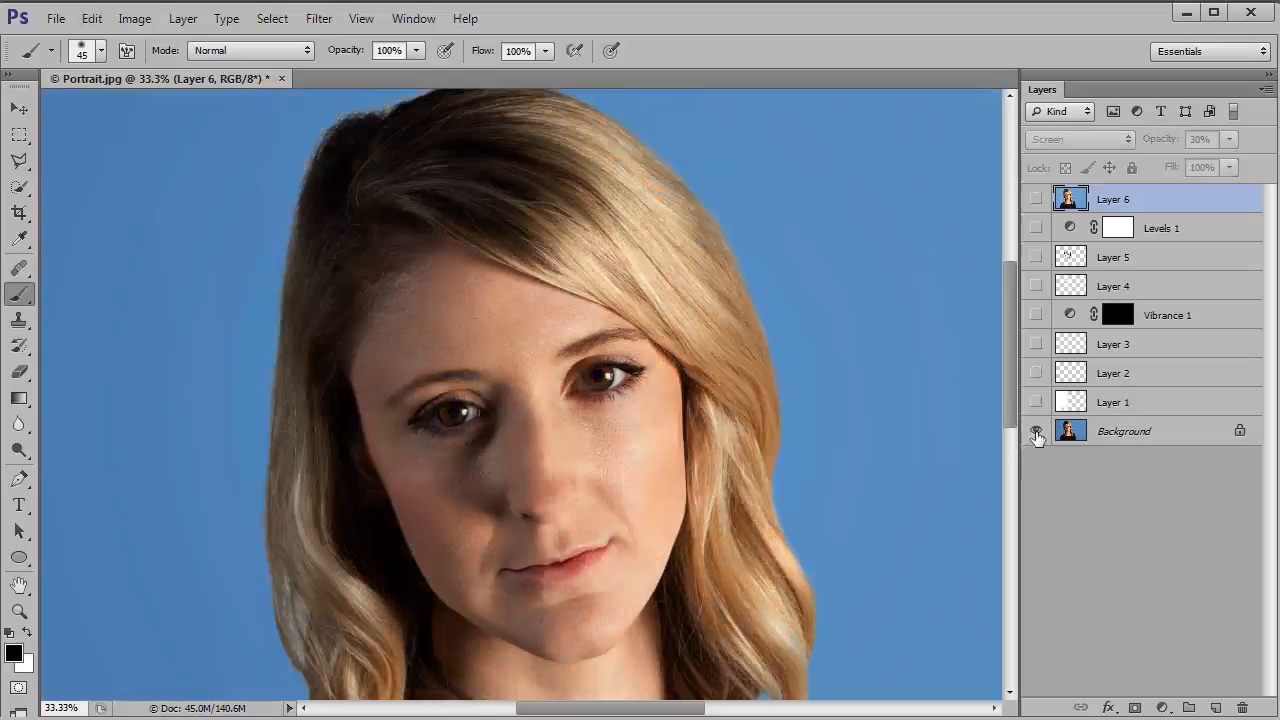
alt+click(1036, 432)
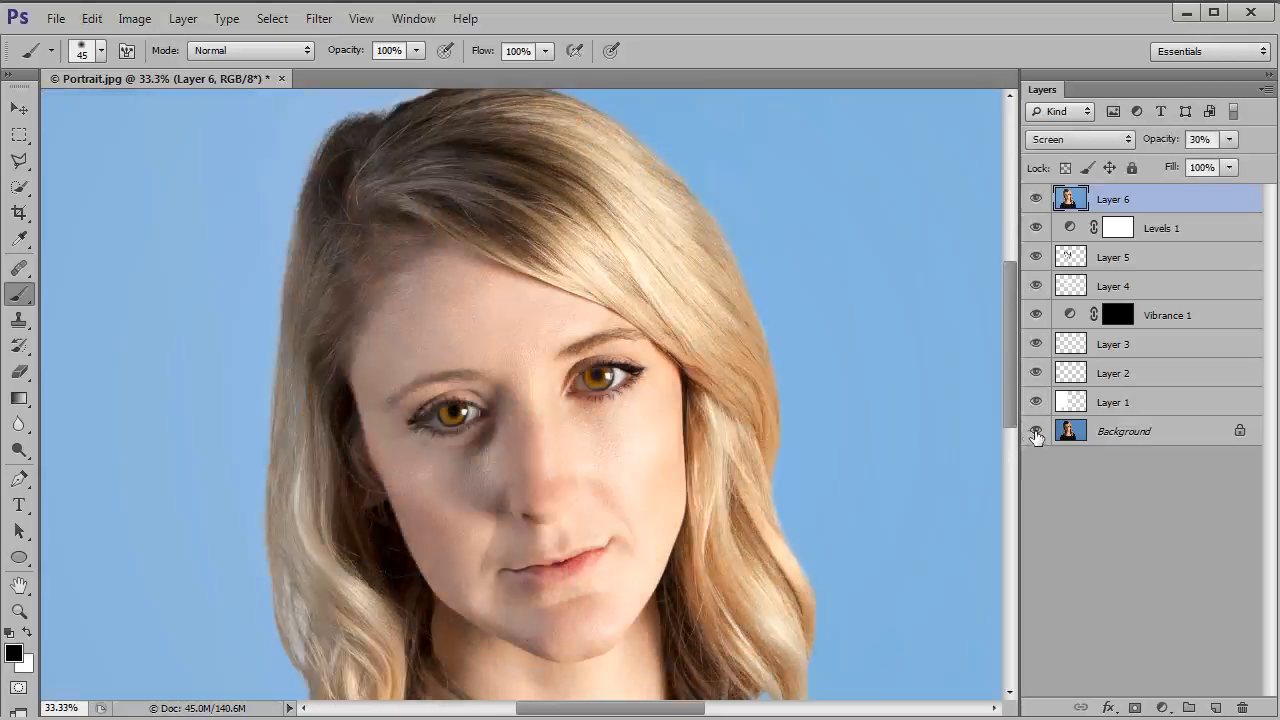
alt+click(1036, 432)
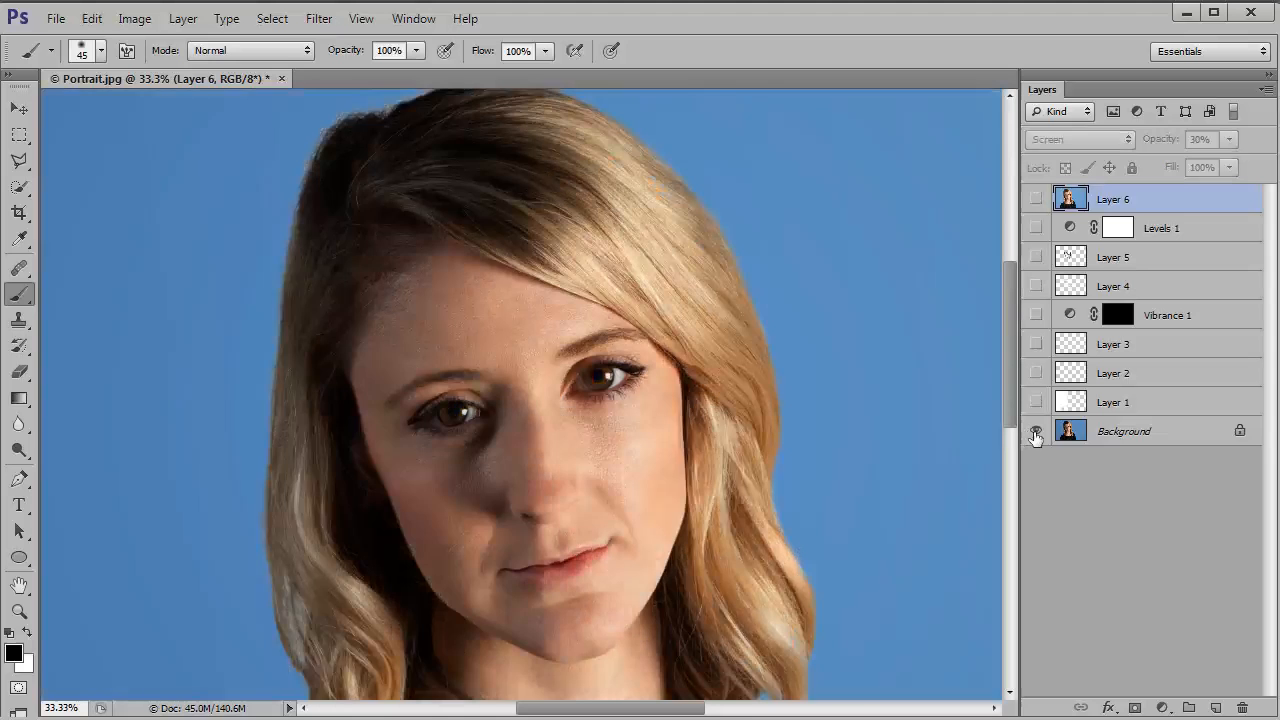
alt+click(1036, 432)
alt+click(1036, 432)
alt+click(1036, 432)
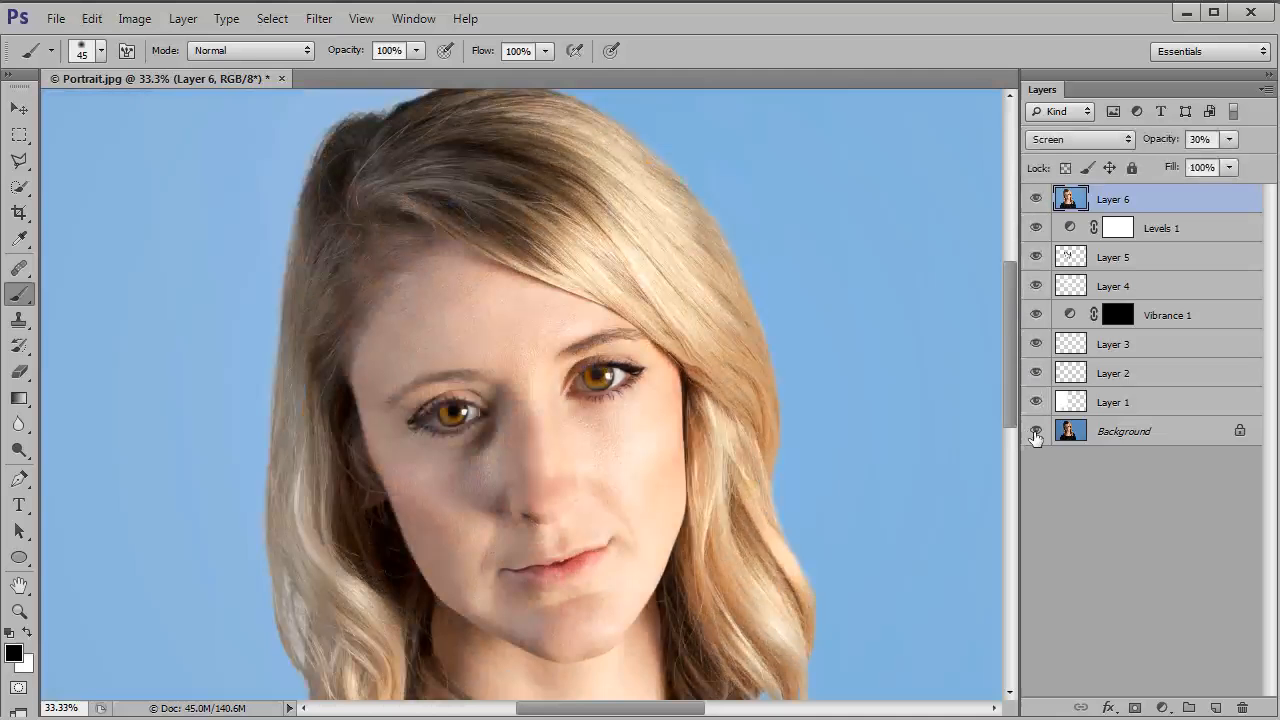
key(ctrl+0)
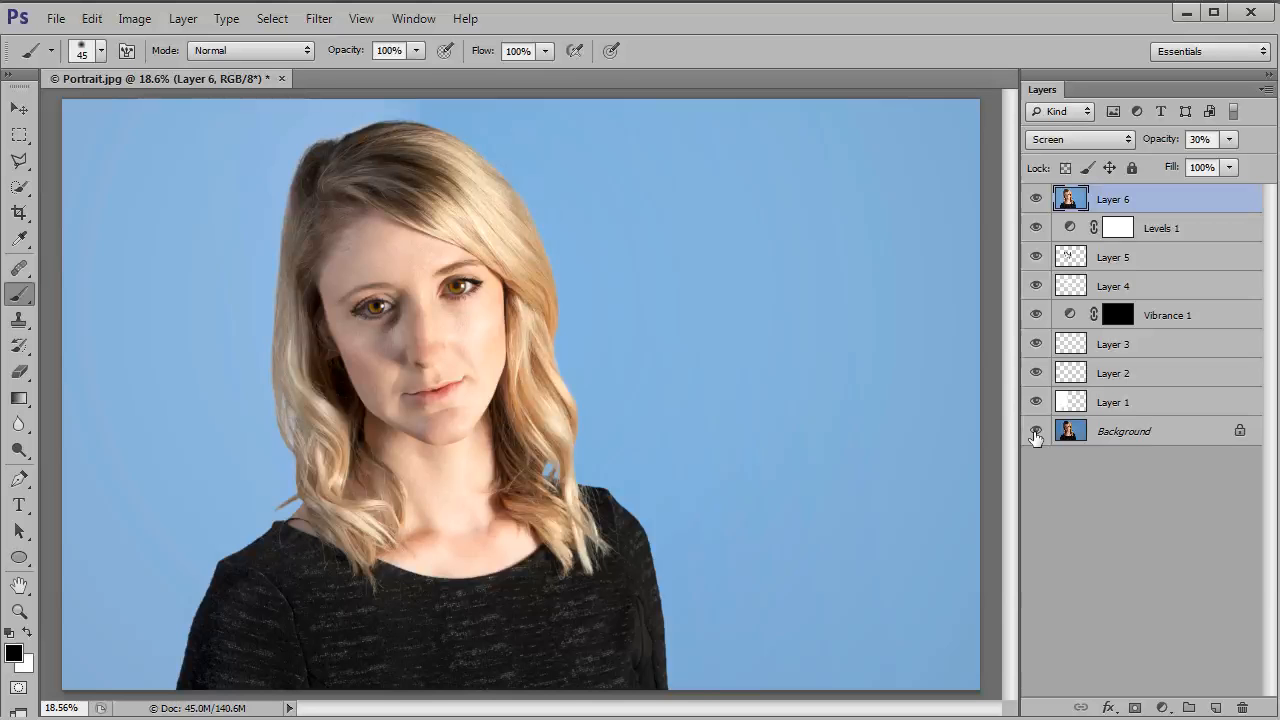
alt+click(1036, 433)
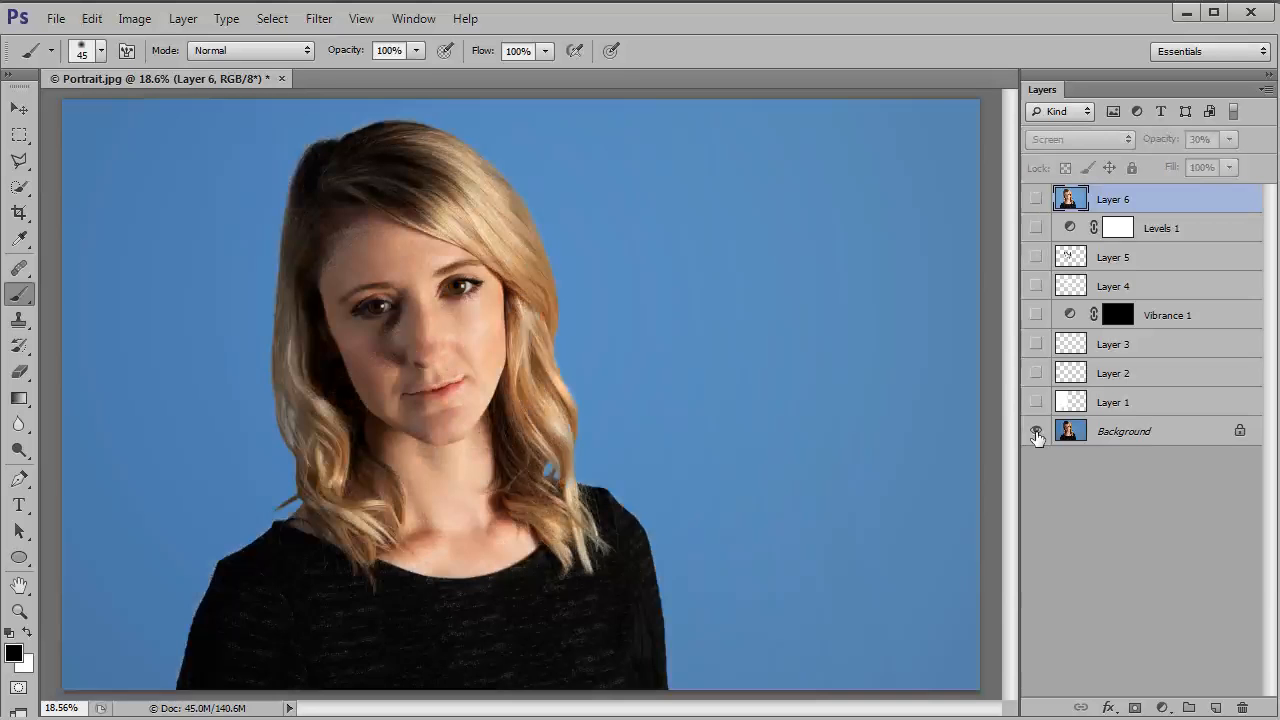
alt+click(1036, 433)
alt+click(1036, 433)
alt+click(1036, 433)
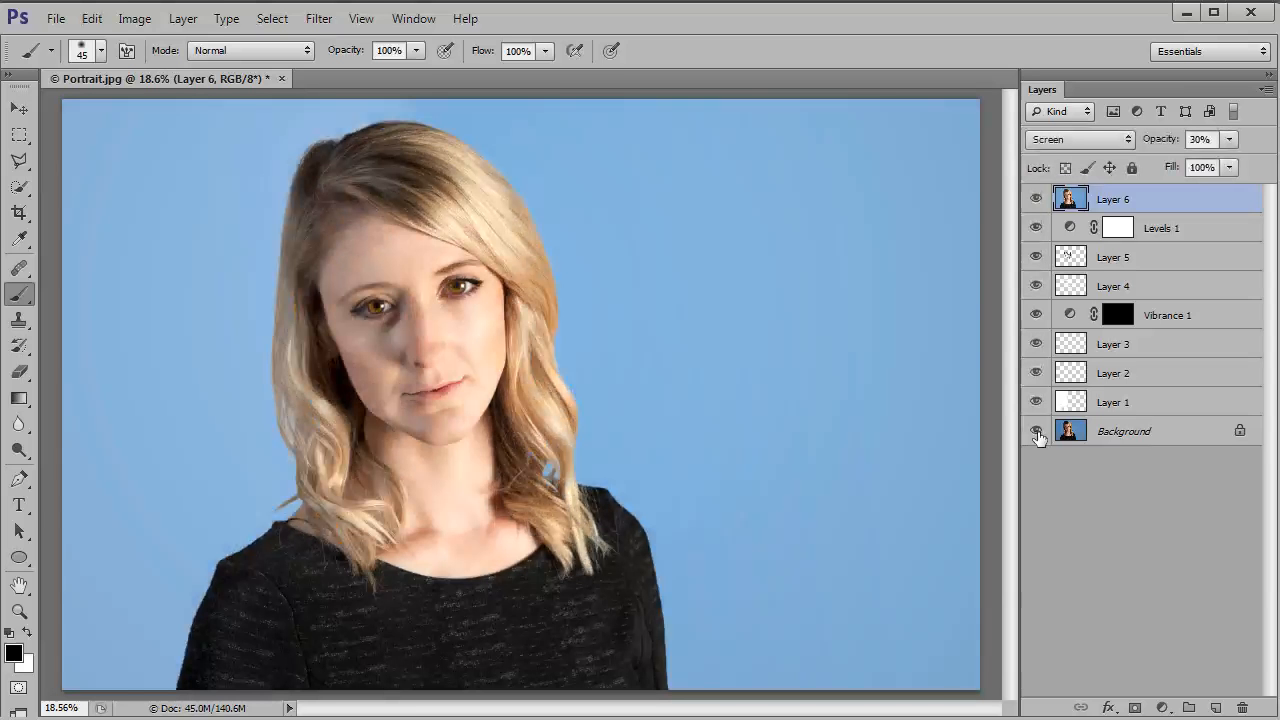